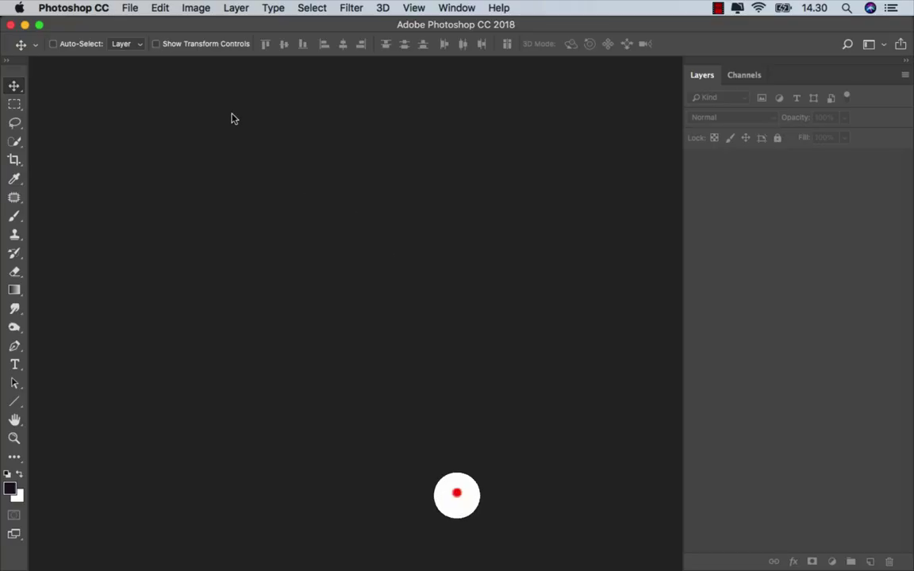
- Create a new 4000 × 4550 px, 300 ppi document from the recent Custom preset
left_click(131, 8)
left_click(145, 24)
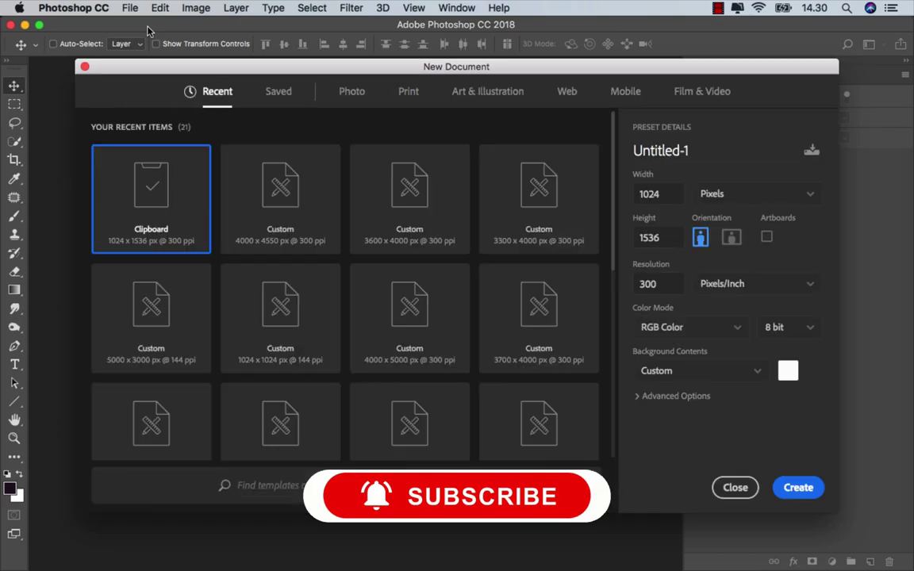
left_click(262, 200)
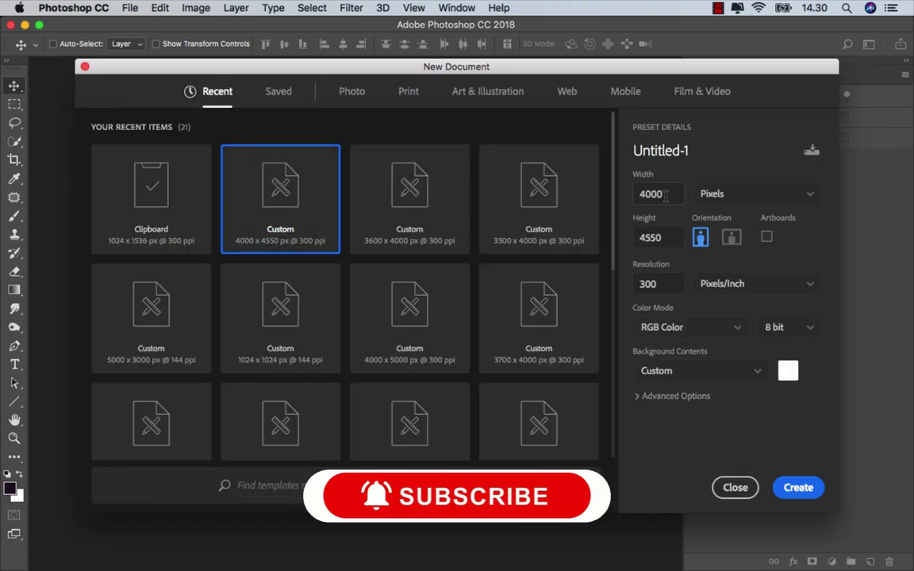
left_click(673, 236)
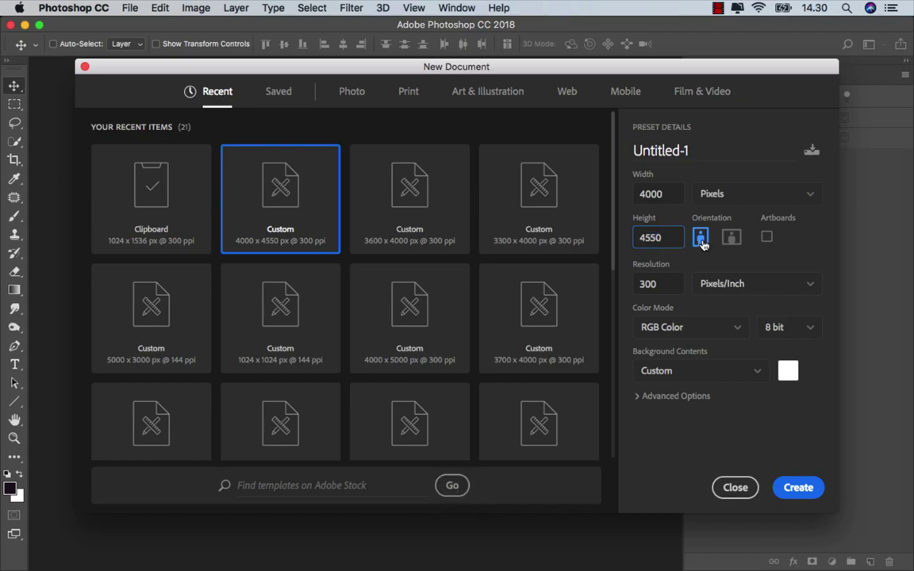
left_click(794, 488)
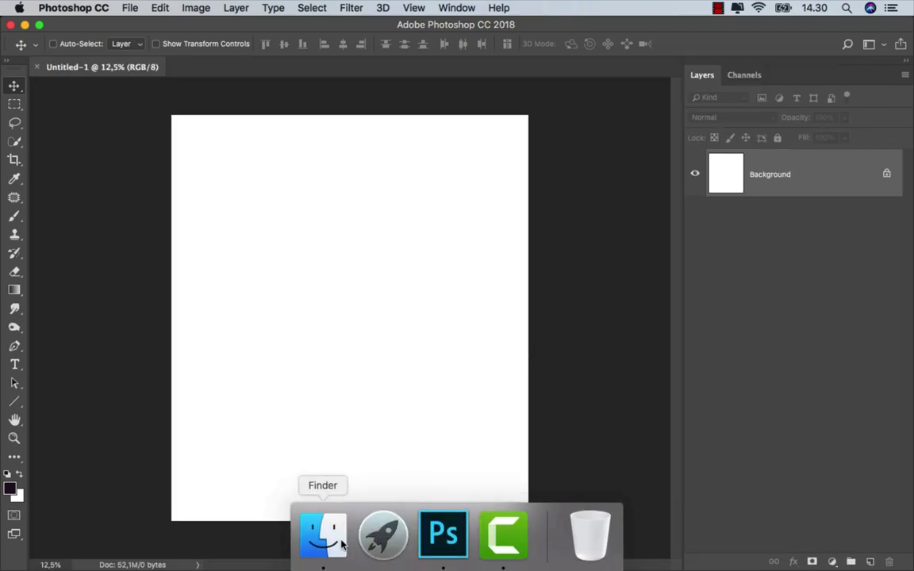
- Place the misty forest photo and scale it up to about 392% to fill the canvas
left_click(323, 535)
left_click_drag(165, 99, 344, 423)
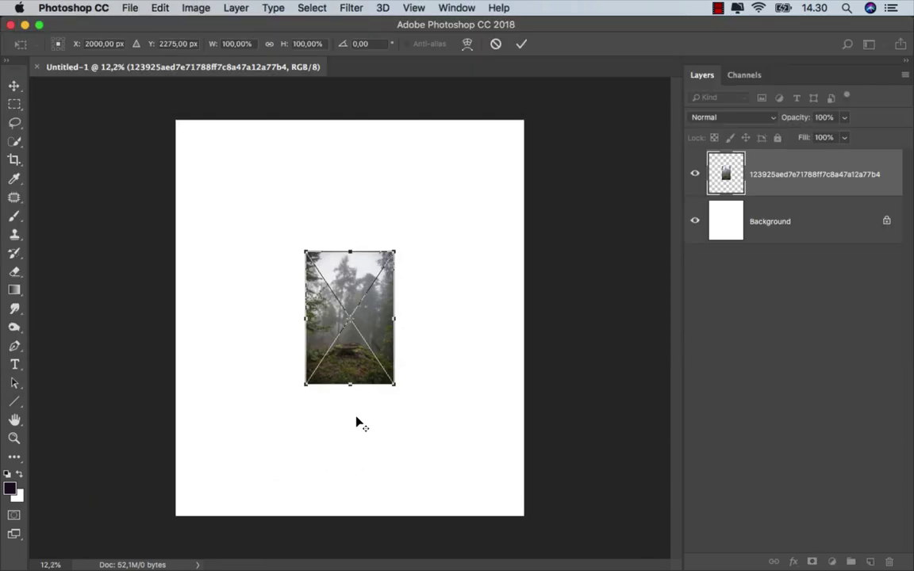
left_click_drag(397, 258, 545, 100)
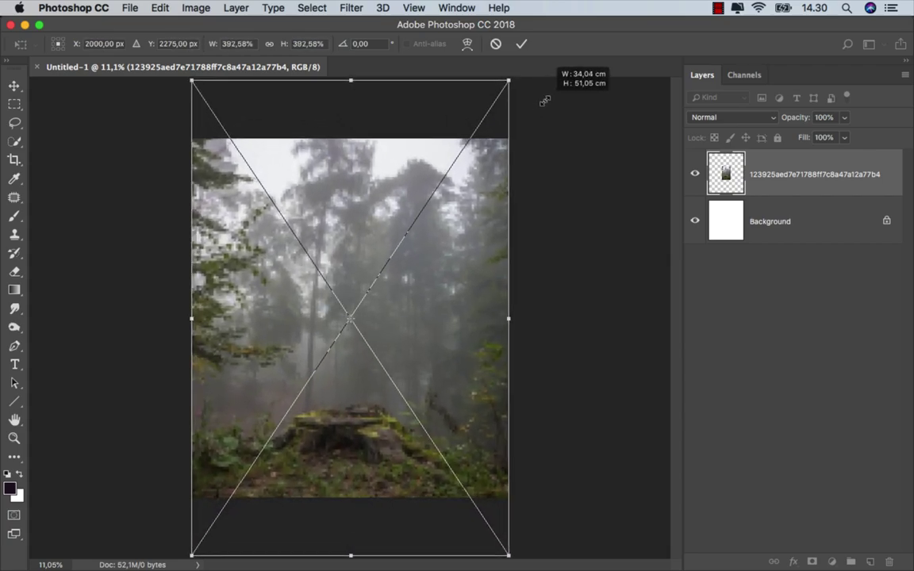
left_click(521, 44)
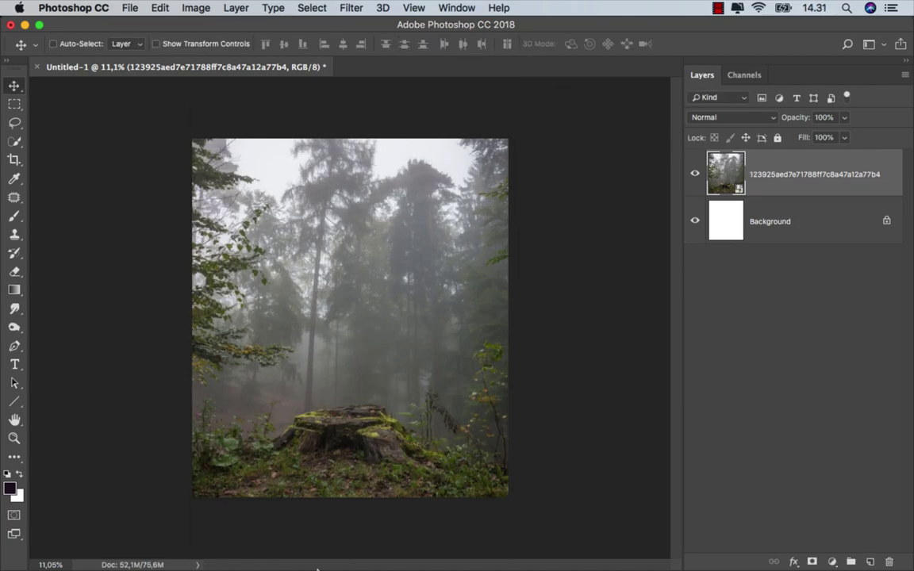
- Place the girls_everywhere cut-out, scale it to about 31.6%, and stand her on the stump
left_click(310, 535)
left_click(370, 210)
mouse_move(337, 119)
left_mouse_down()
mouse_move(340, 430)
mouse_move(347, 298)
left_mouse_up()
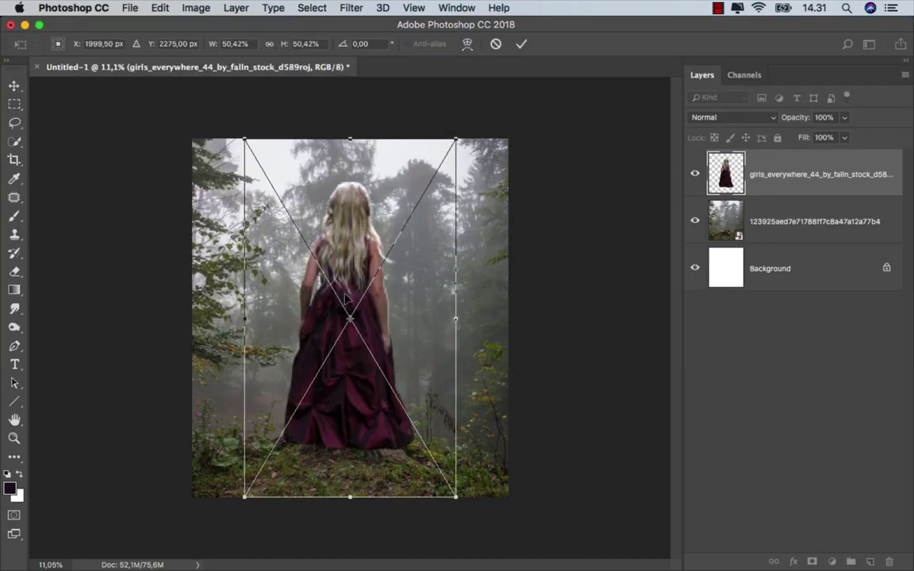
left_click_drag(455, 137, 420, 198)
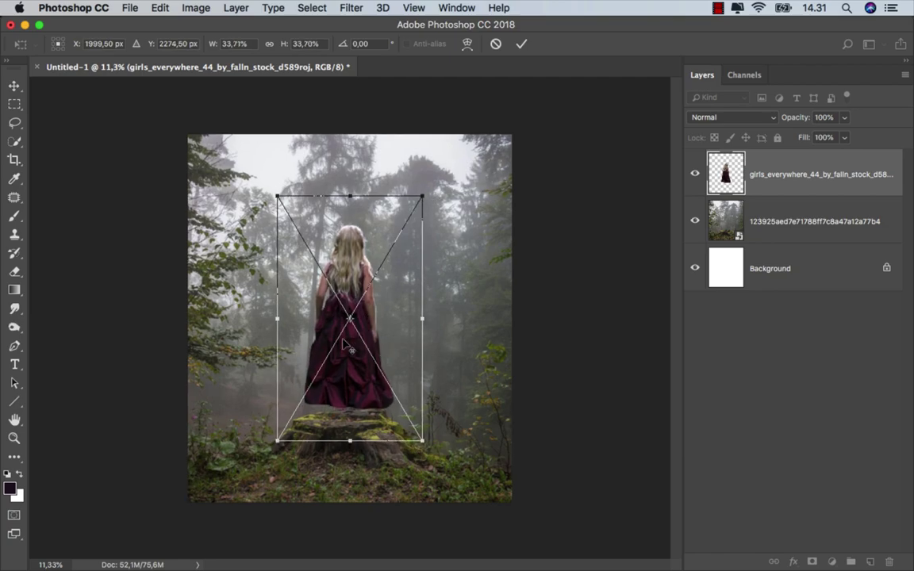
key("super+plus")
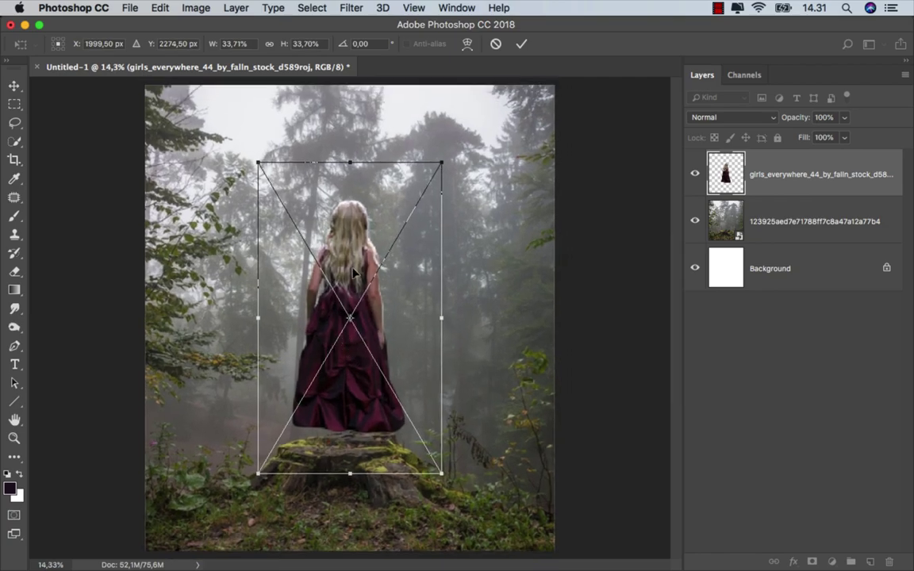
left_click_drag(354, 273, 354, 293)
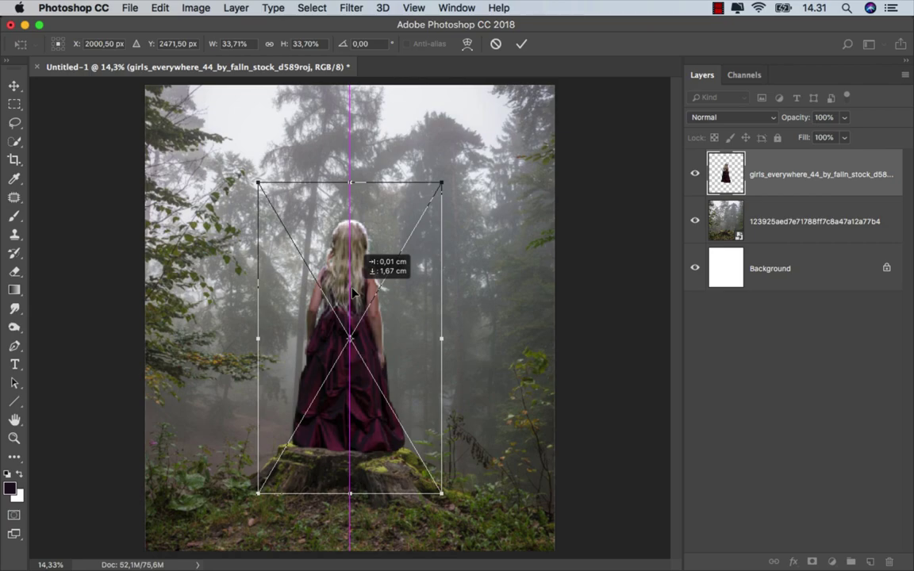
left_click_drag(444, 180, 432, 200)
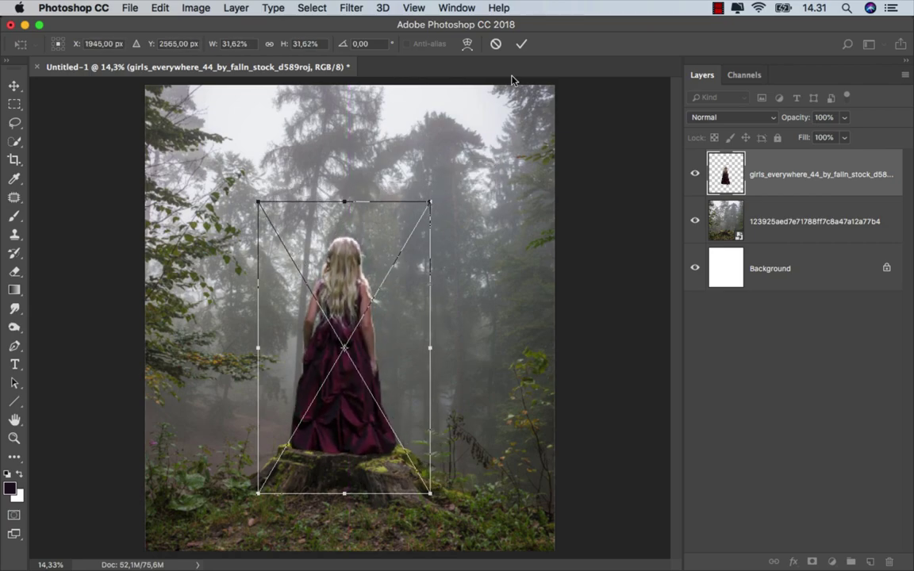
left_click(522, 43)
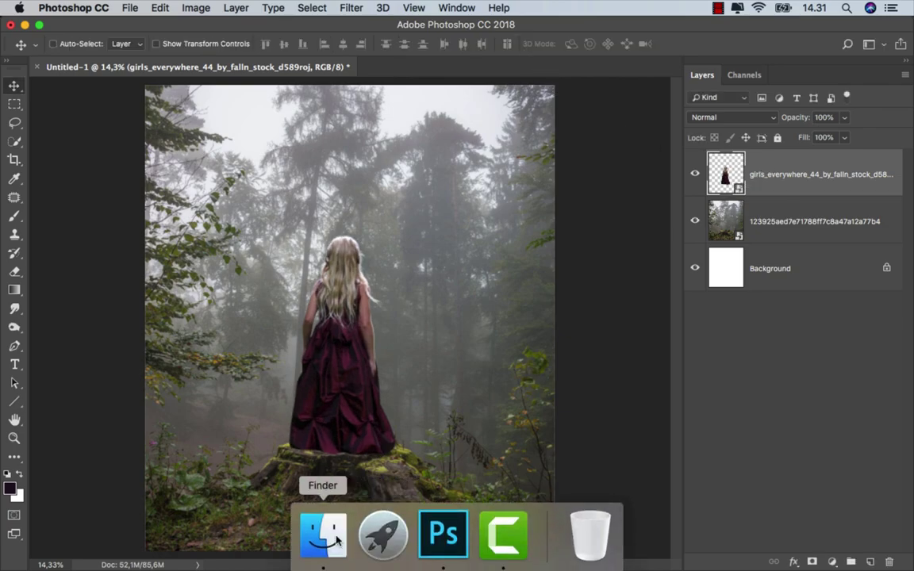
- Place the moon image, shrink it to a small crescent, and nudge it up and left
left_click(326, 534)
mouse_move(436, 124)
left_mouse_down()
mouse_move(432, 151)
mouse_move(371, 171)
left_mouse_up()
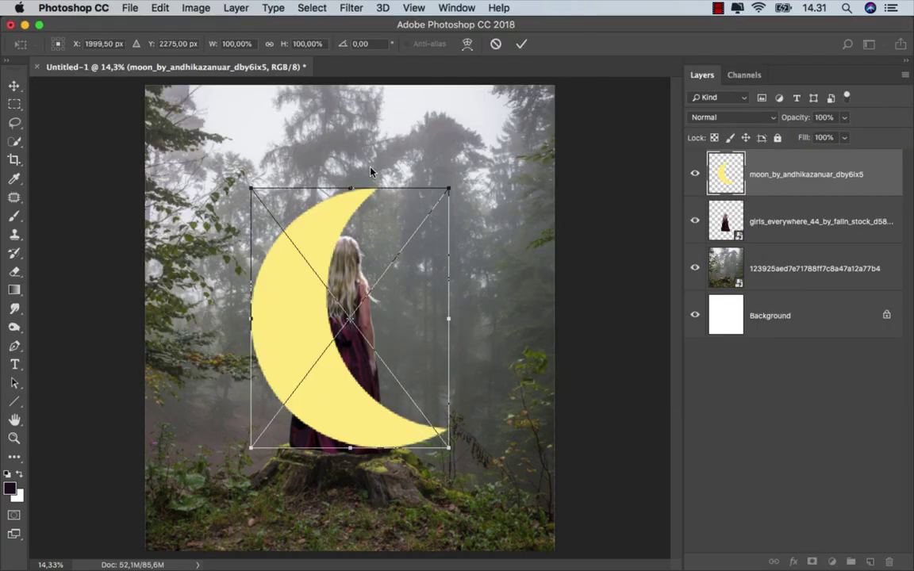
mouse_move(452, 184)
left_mouse_down()
mouse_move(426, 236)
mouse_move(381, 262)
mouse_move(377, 305)
mouse_move(337, 242)
mouse_move(334, 178)
mouse_move(373, 149)
left_mouse_up()
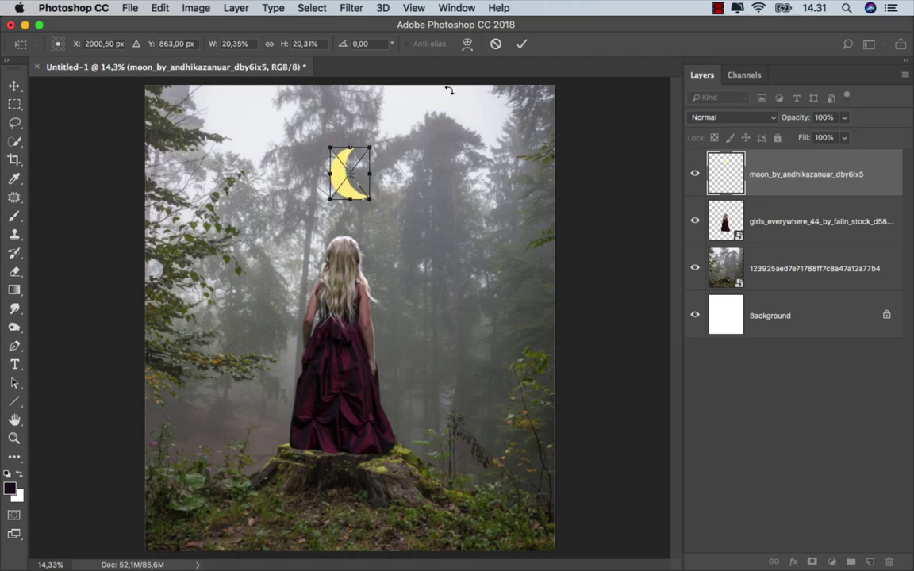
left_click(519, 43)
key("shift+Up")
key("shift+Up")
key("shift+Up")
key("shift+Left")
key("shift+Left")
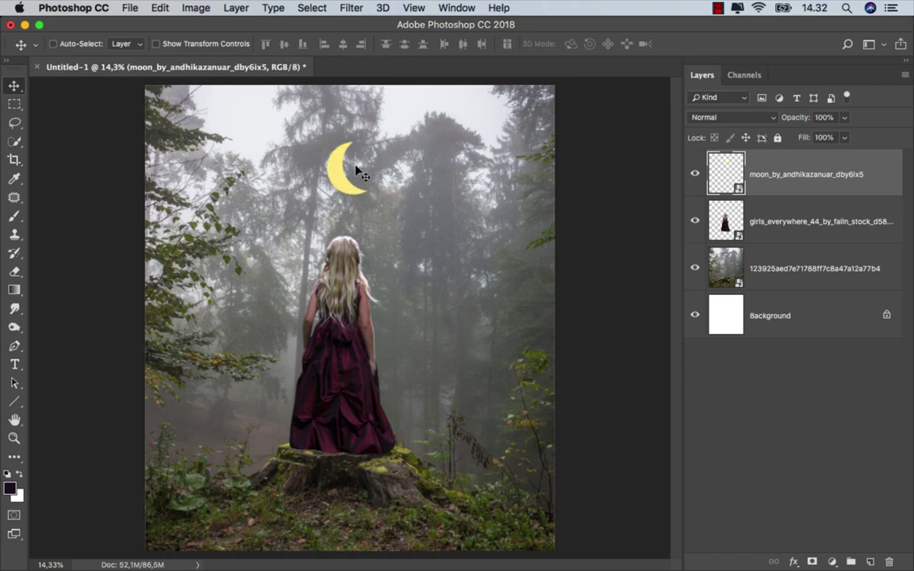
- Rasterize the moon layer and set its Hue/Saturation Lightness to +100 for pure white
right_click(807, 179)
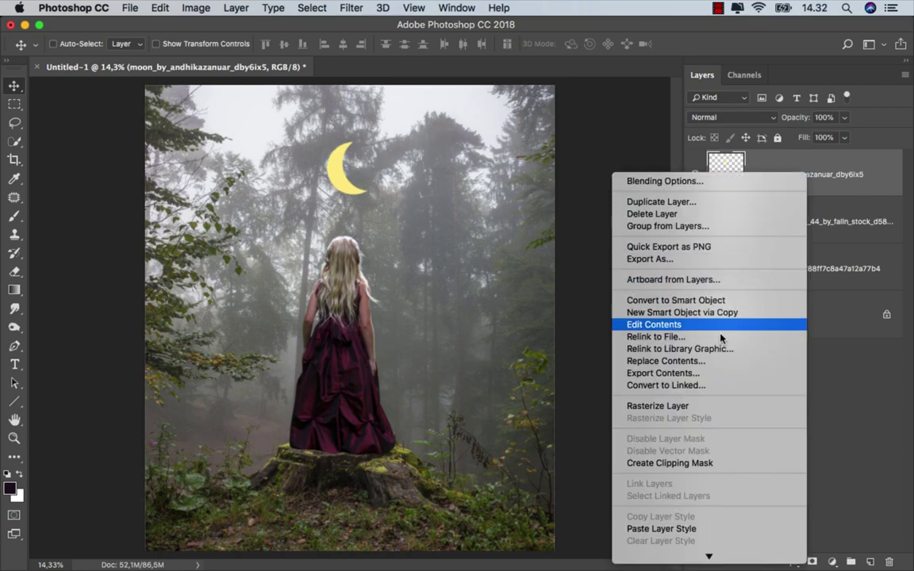
left_click(682, 405)
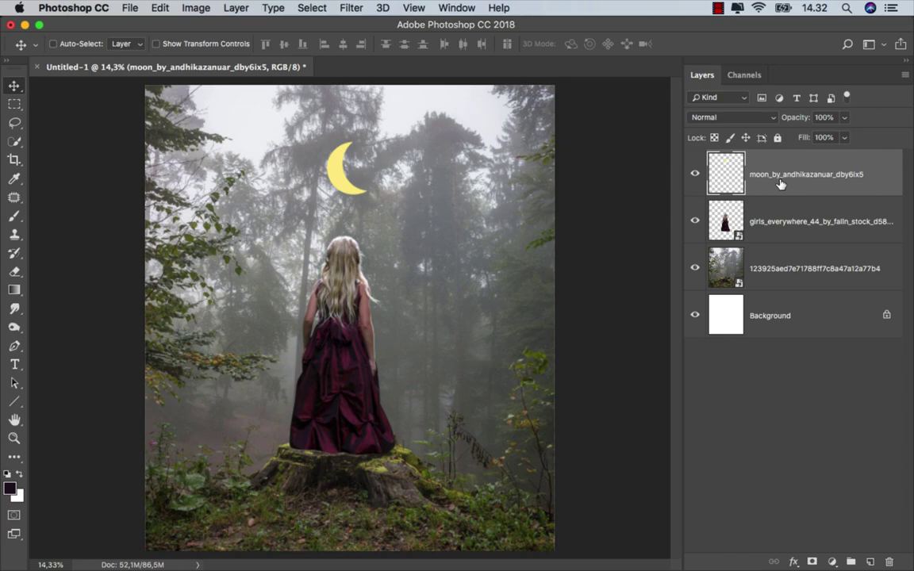
key("super+u")
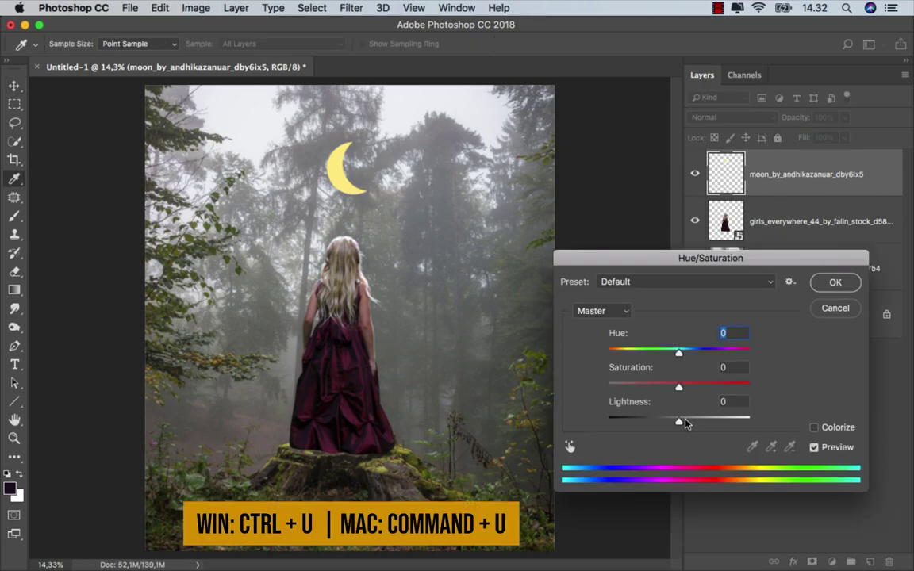
left_click_drag(685, 423, 757, 414)
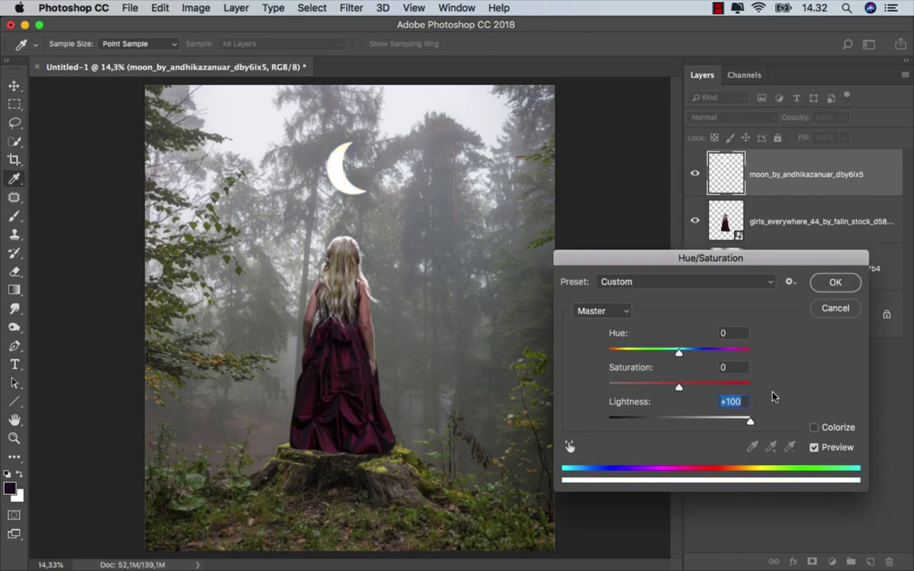
key("Return")
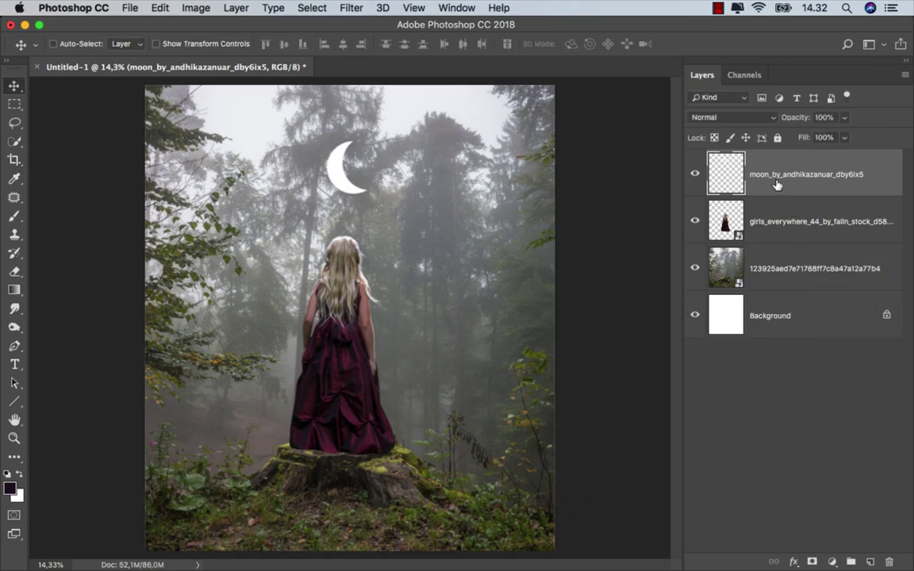
left_click(786, 276)
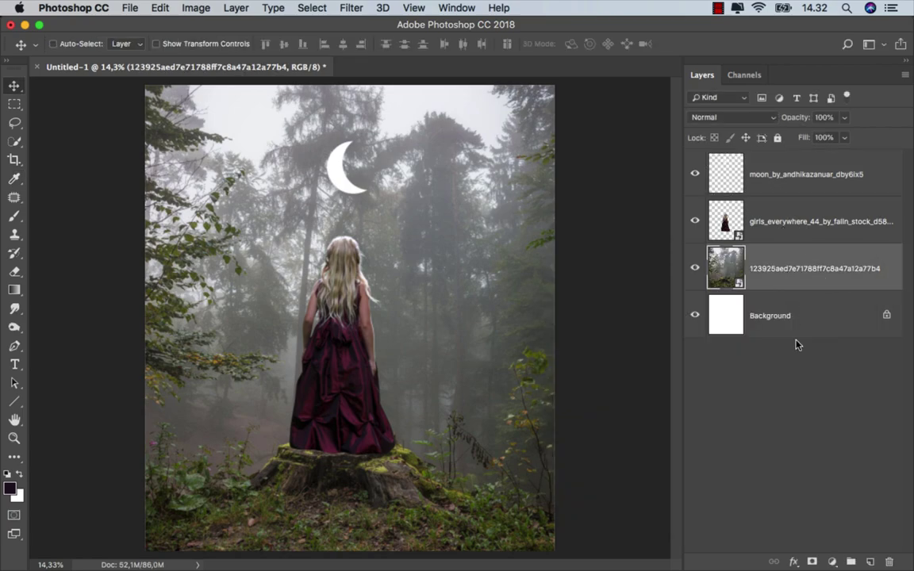
- Add a Selective Color adjustment clipped to the forest with Blacks' Black at +100
left_click(832, 560)
left_click(829, 535)
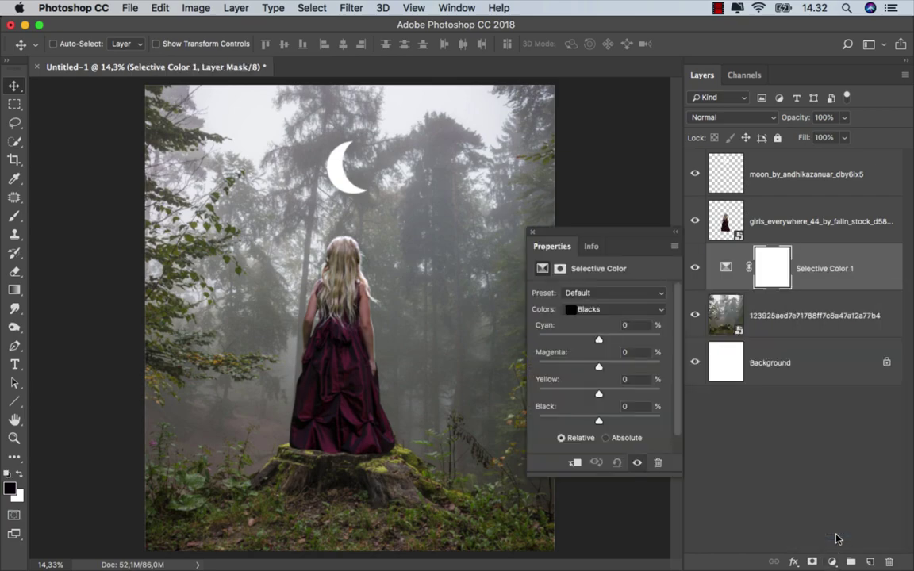
left_click(573, 463)
left_click(587, 312)
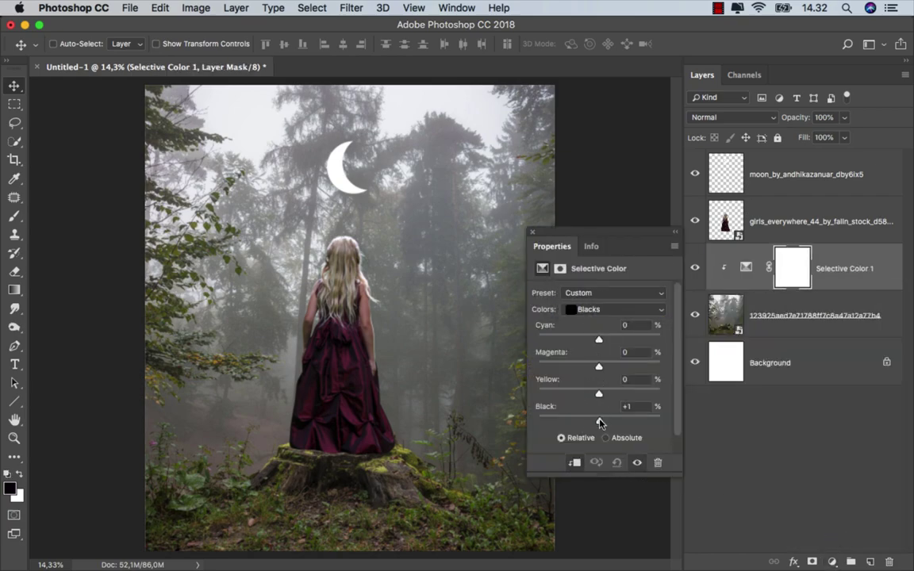
left_click_drag(600, 423, 643, 420)
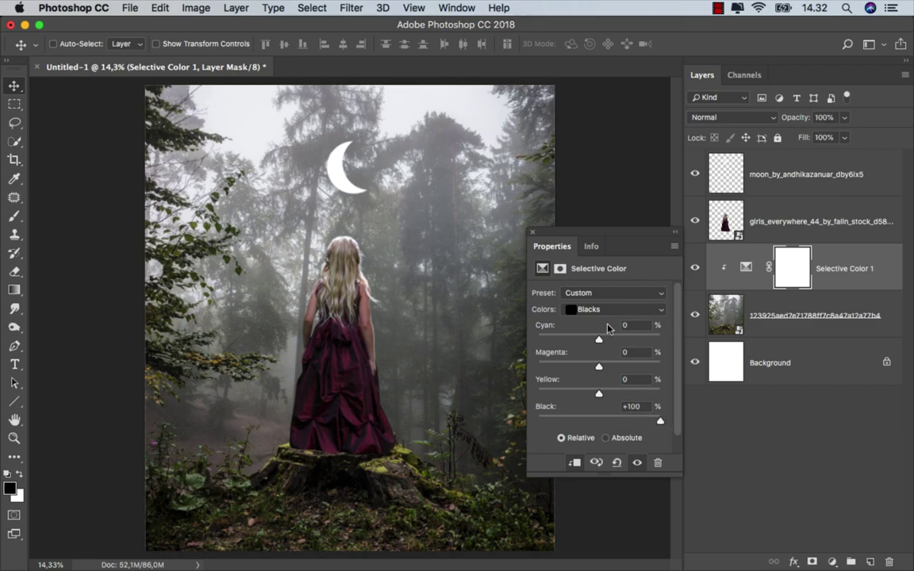
left_click(533, 234)
left_click(694, 270)
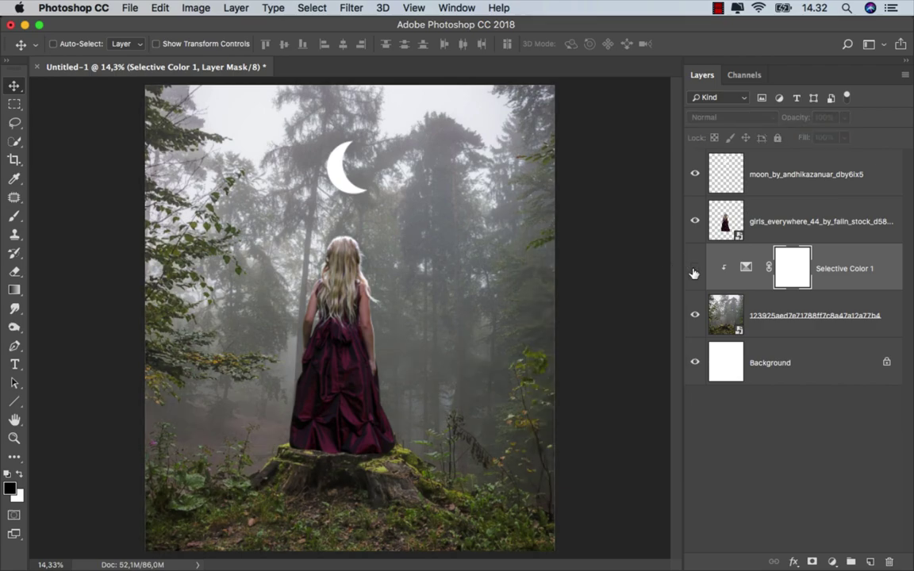
key("super+2")
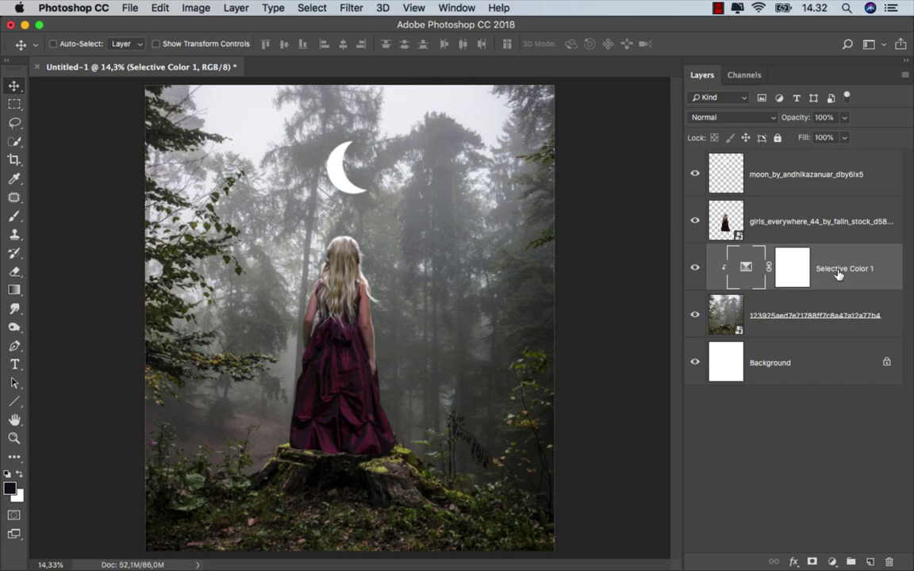
left_click(832, 561)
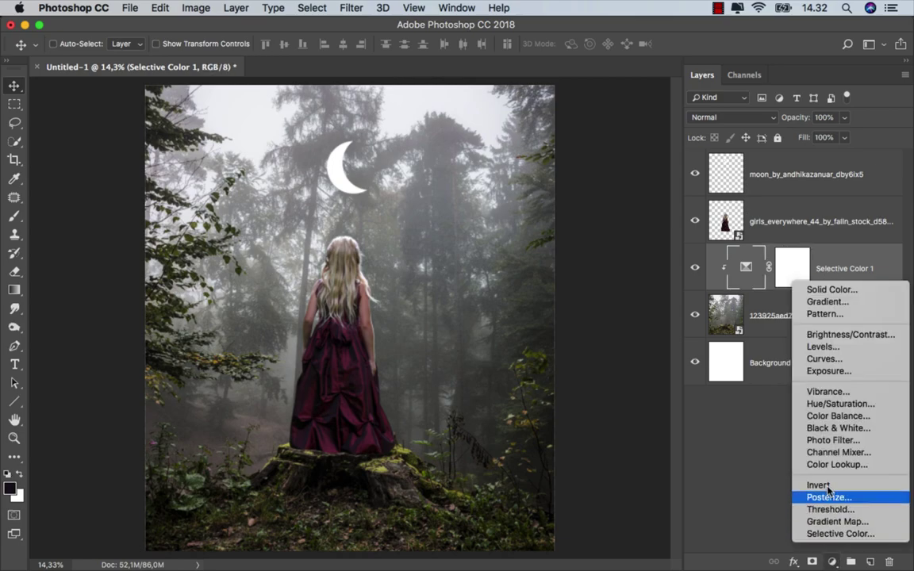
- Add a clipped Exposure adjustment at about -9 and invert its mask to hide it
left_click(843, 373)
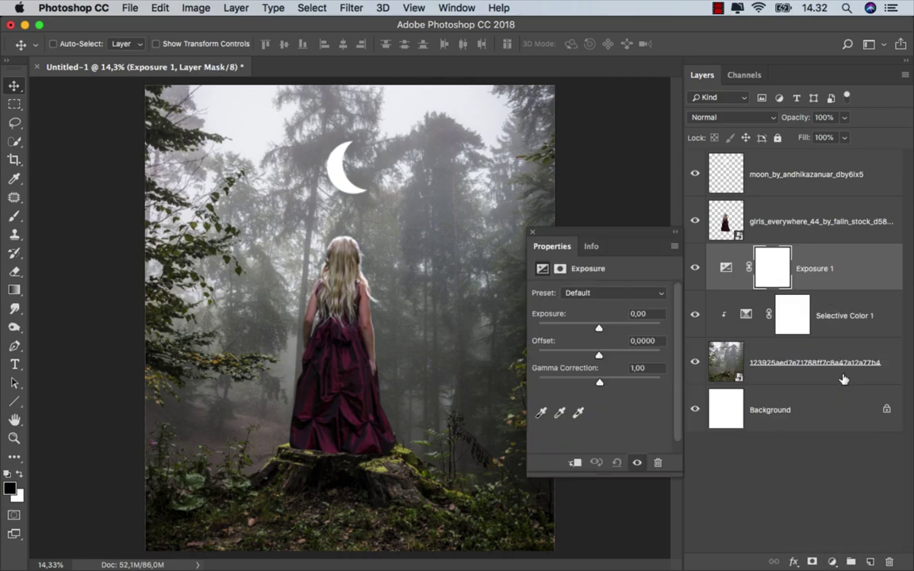
left_click(574, 463)
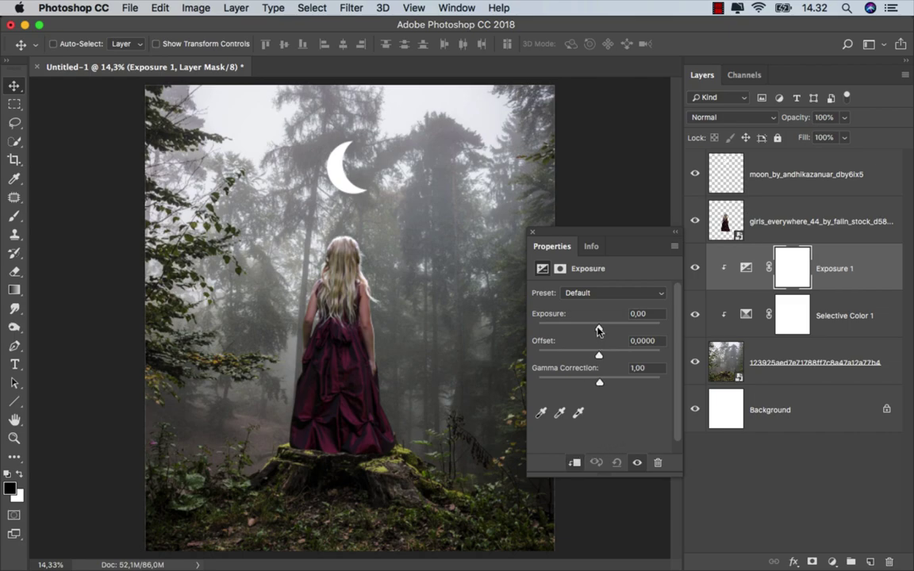
left_click_drag(598, 330, 557, 331)
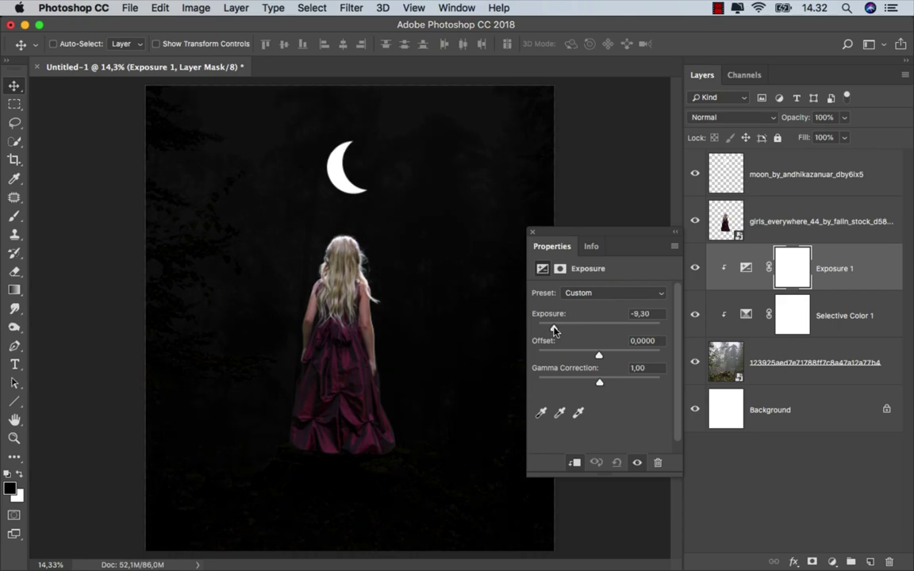
left_click(532, 232)
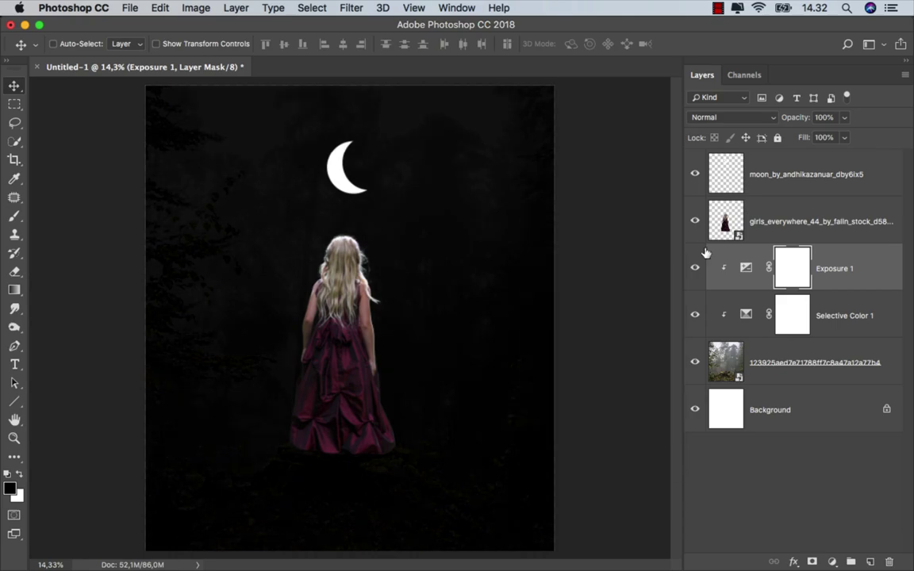
key("super+i")
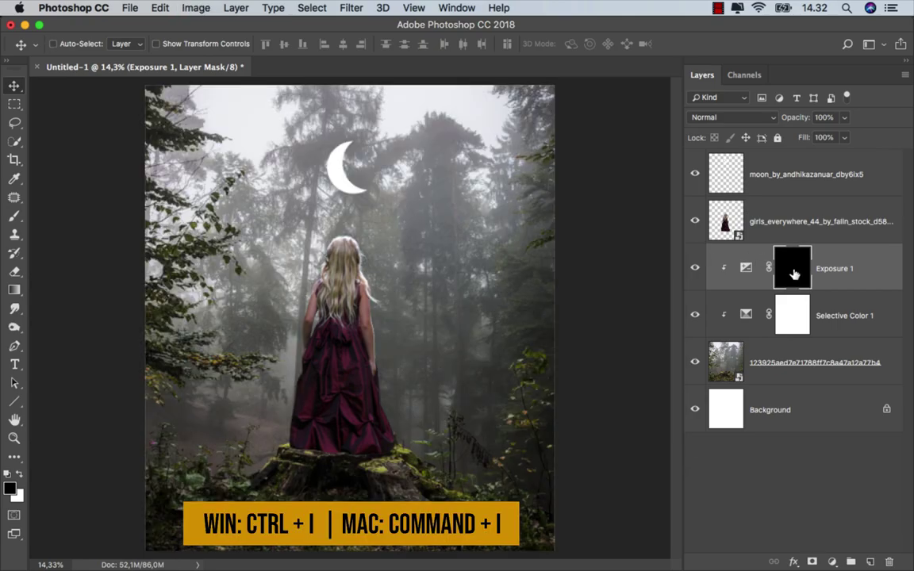
- Set up a soft white brush at about 112 px and 20% opacity
left_click(14, 216)
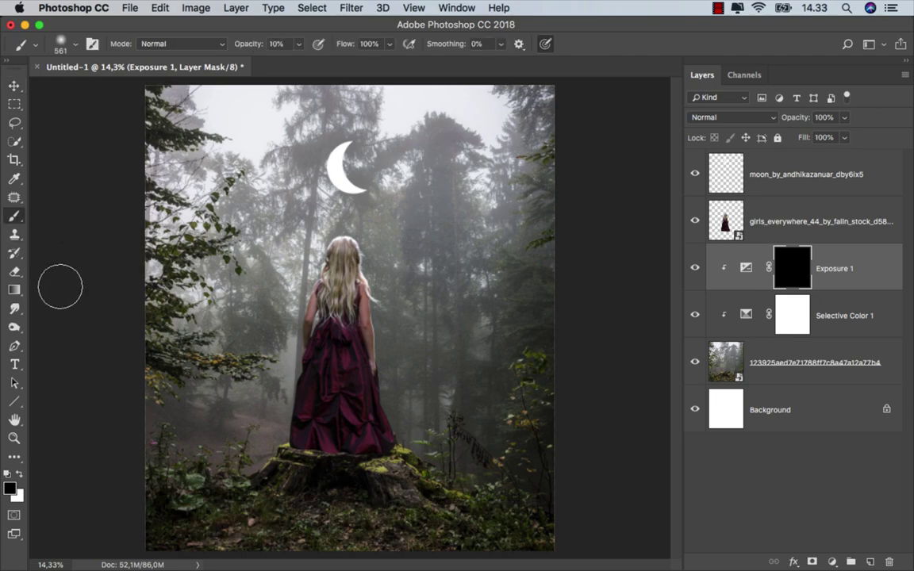
key("x")
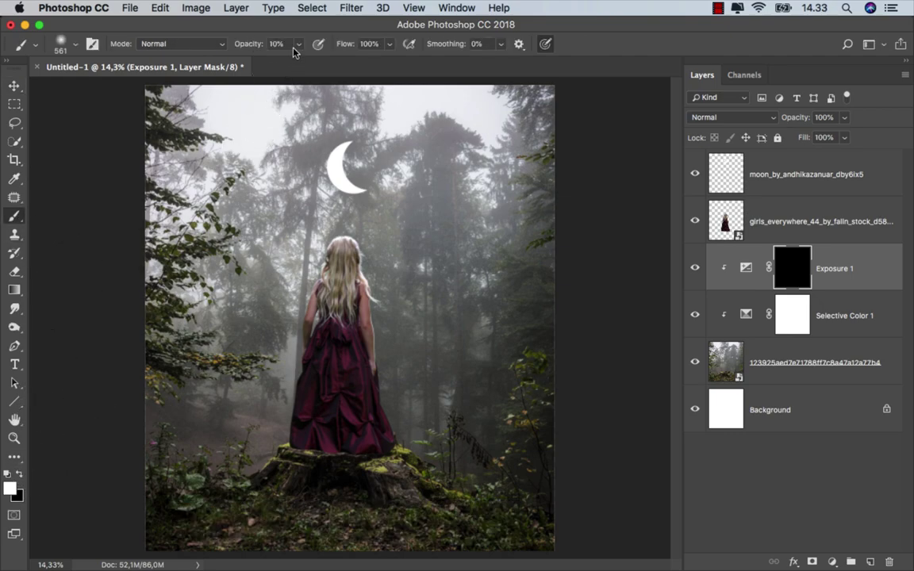
left_click(295, 46)
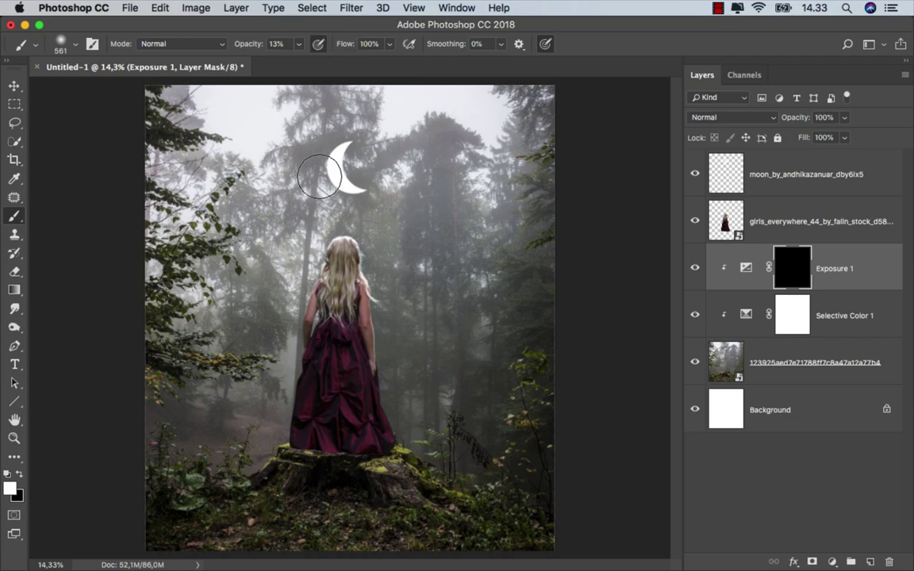
right_click(349, 174)
left_click(408, 212)
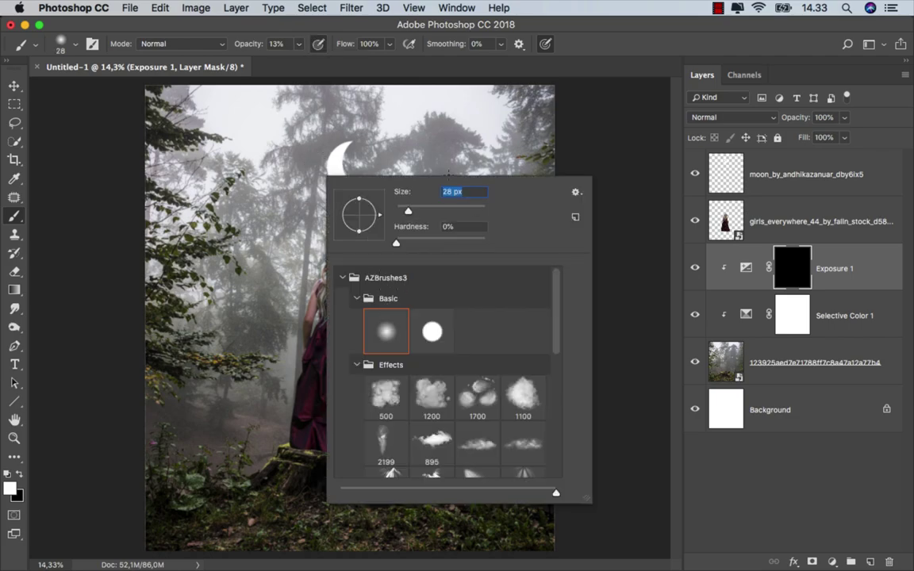
key("Return")
scroll(286, 403, "up", 2)
scroll(280, 406, "up", 4)
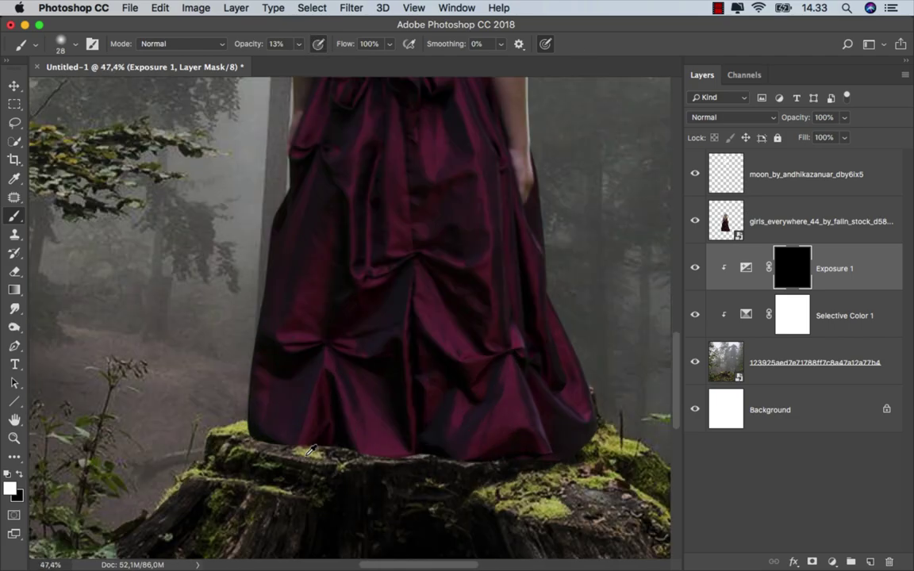
scroll(316, 432, "up", 1)
mouse_move(316, 432)
left_mouse_down()
mouse_move(326, 424)
mouse_move(267, 394)
mouse_move(286, 412)
mouse_move(237, 409)
mouse_move(243, 418)
mouse_move(198, 401)
mouse_move(292, 418)
mouse_move(277, 413)
mouse_move(463, 422)
mouse_move(245, 422)
mouse_move(330, 435)
left_mouse_up()
key("2")
- Paint the Exposure mask over the stump's base and the foreground ground
scroll(535, 392, "down", 2)
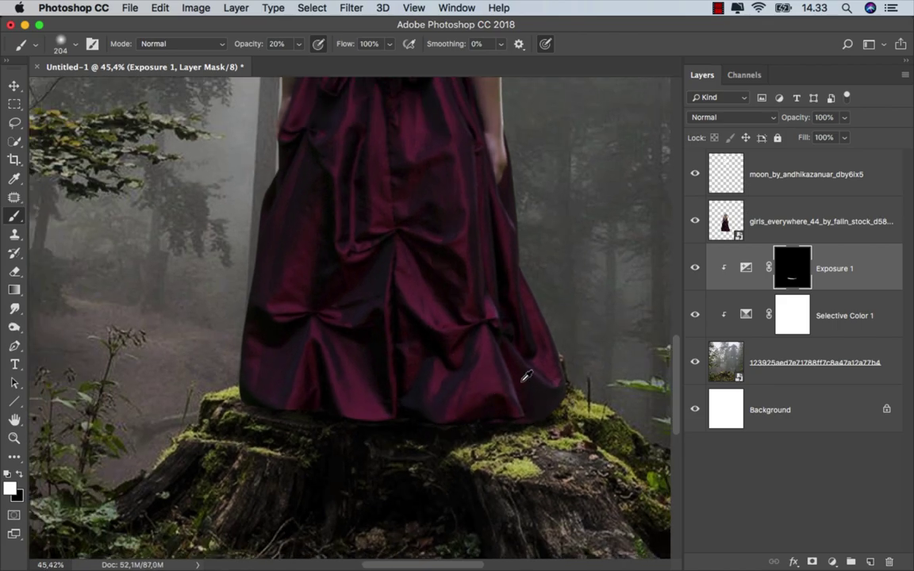
scroll(506, 394, "down", 5)
scroll(505, 395, "down", 1)
mouse_move(418, 373)
left_mouse_down()
mouse_move(456, 373)
mouse_move(418, 398)
mouse_move(330, 394)
mouse_move(282, 418)
mouse_move(421, 446)
left_mouse_up()
scroll(457, 439, "down", 3)
scroll(375, 453, "up", 1)
mouse_move(303, 446)
left_mouse_down()
mouse_move(449, 460)
mouse_move(255, 473)
mouse_move(208, 453)
mouse_move(490, 436)
mouse_move(347, 500)
mouse_move(511, 492)
left_mouse_up()
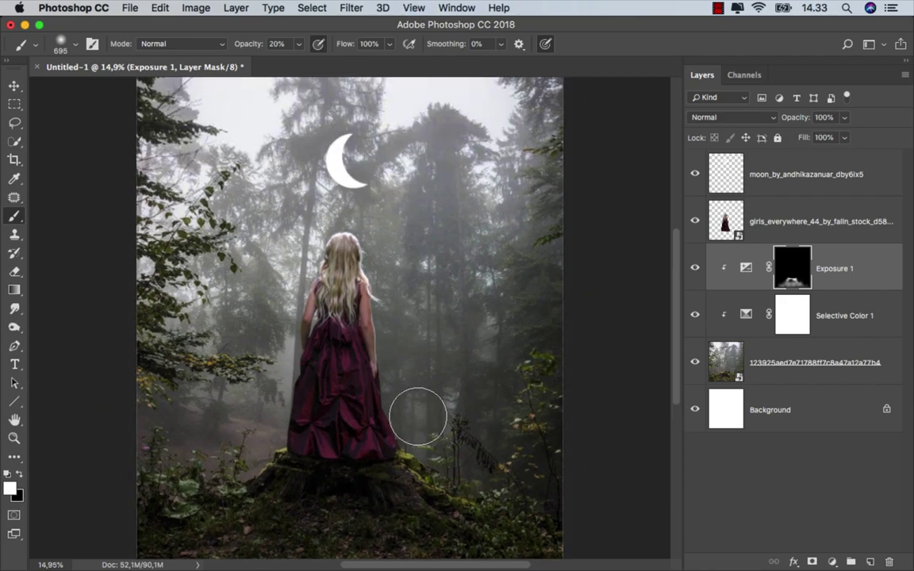
left_click(695, 269)
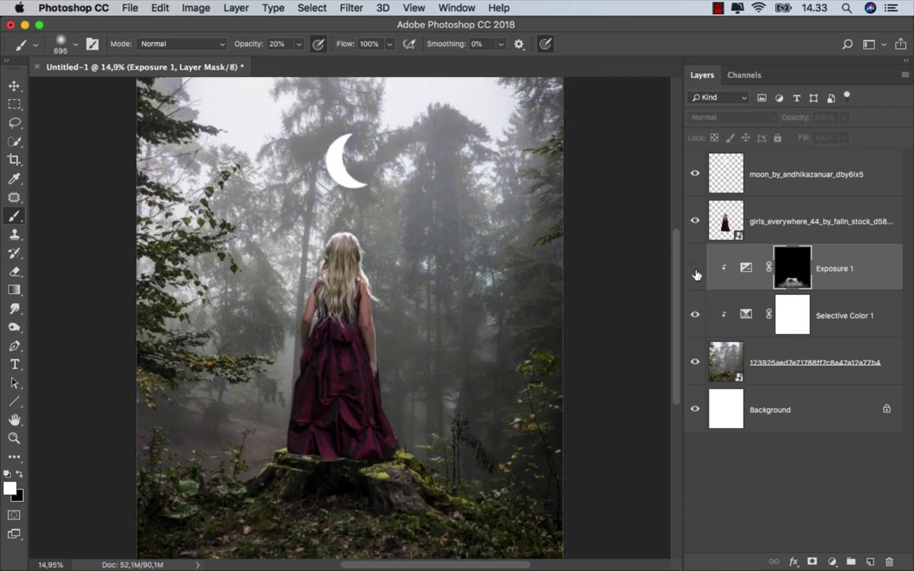
- Add a second clipped Exposure adjustment set to -3,02 to darken the forest
key("ctrl+2")
key("v")
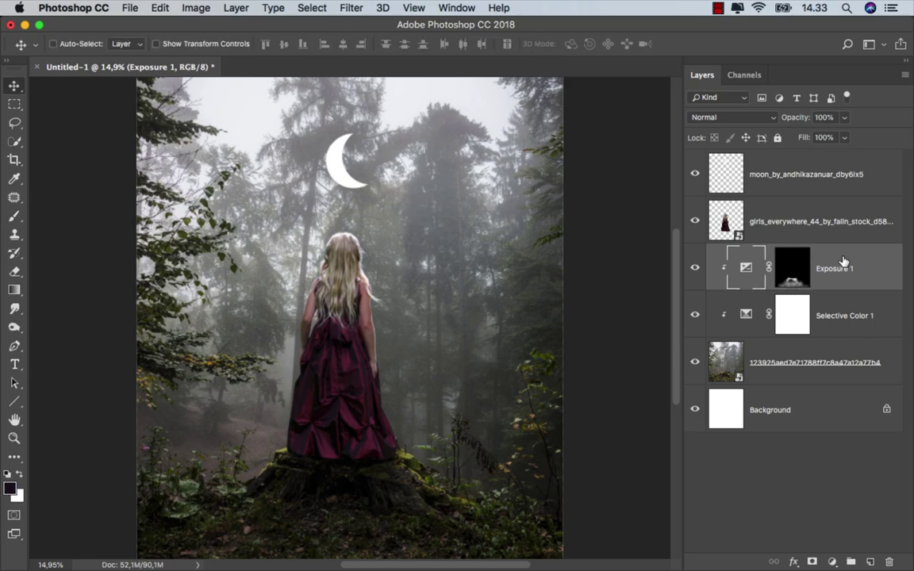
left_click(829, 558)
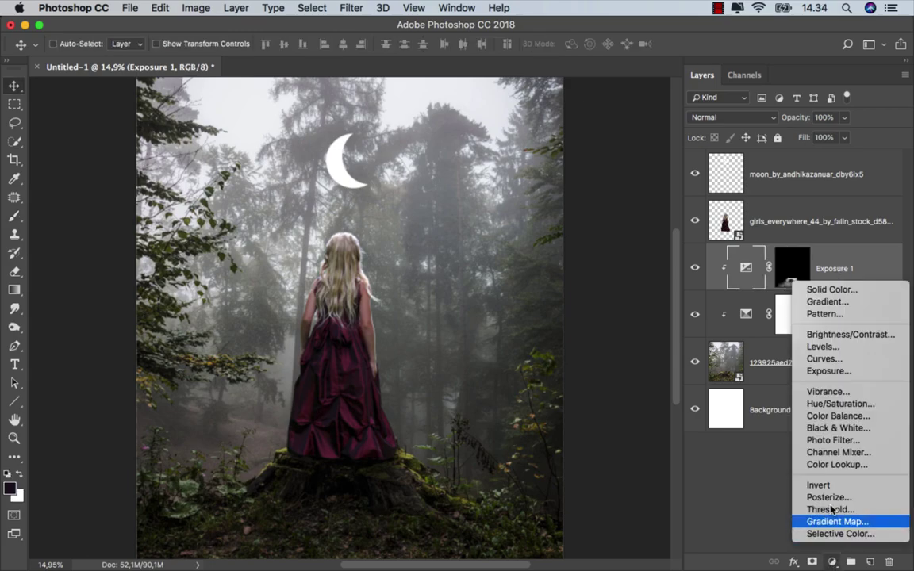
left_click(845, 373)
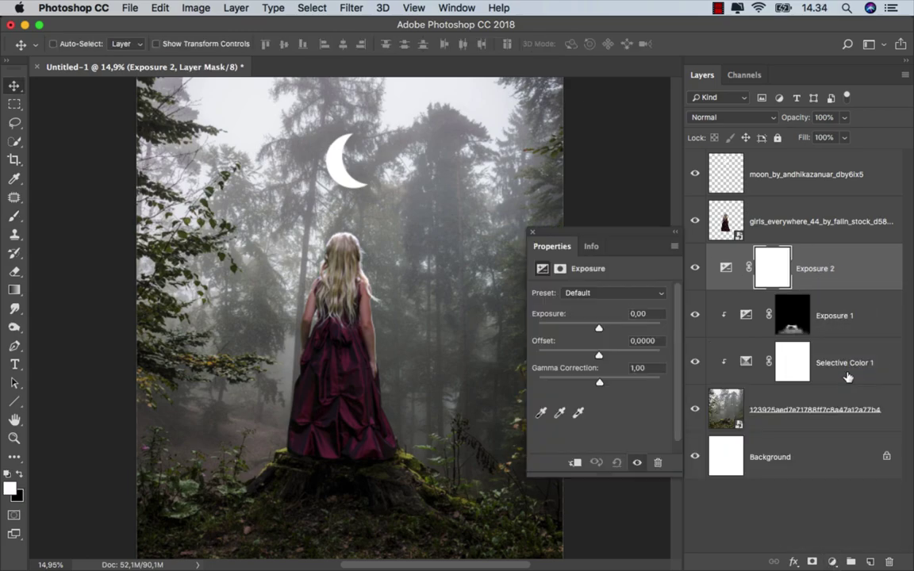
left_click(574, 463)
left_click_drag(599, 329, 571, 331)
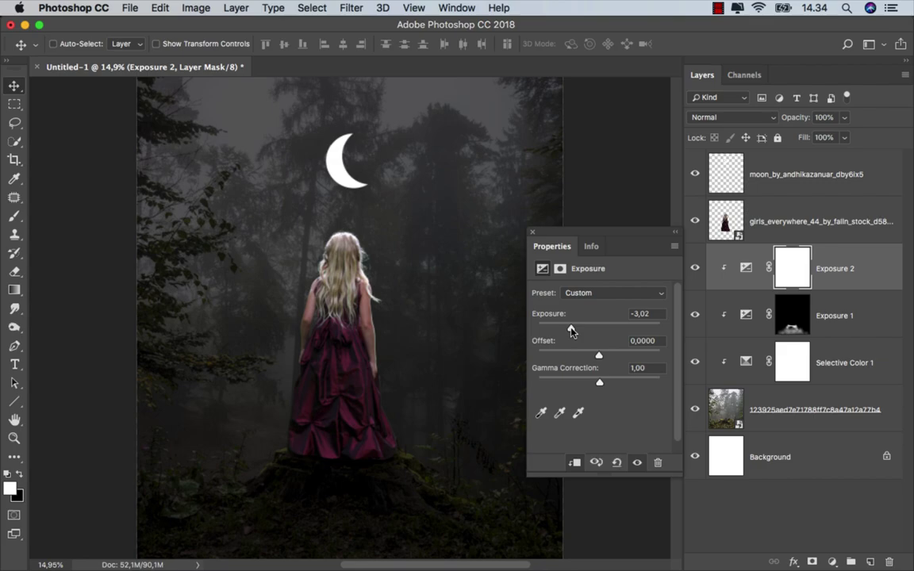
left_click(532, 233)
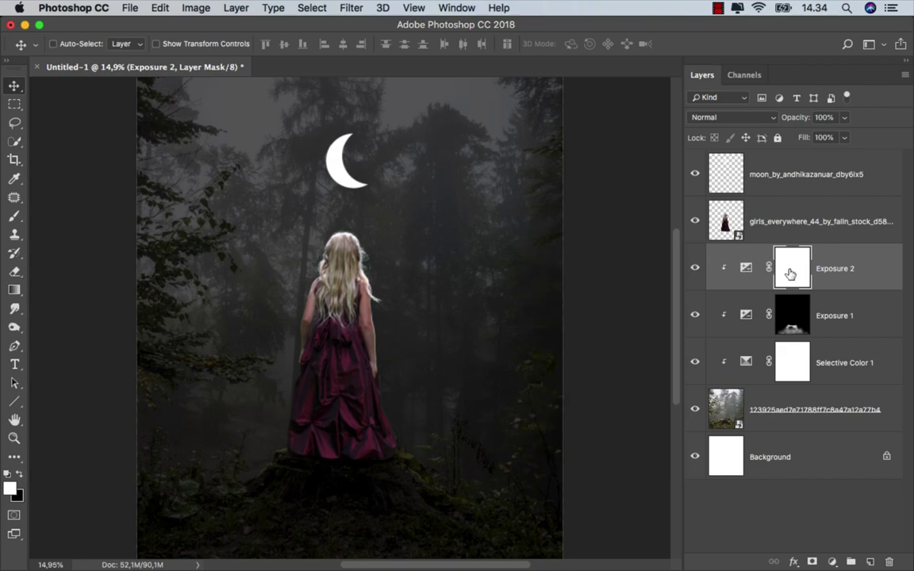
- Set up the Gradient tool with black foreground, linear shape and 50% opacity
right_click(14, 289)
left_click(38, 262)
left_click(20, 473)
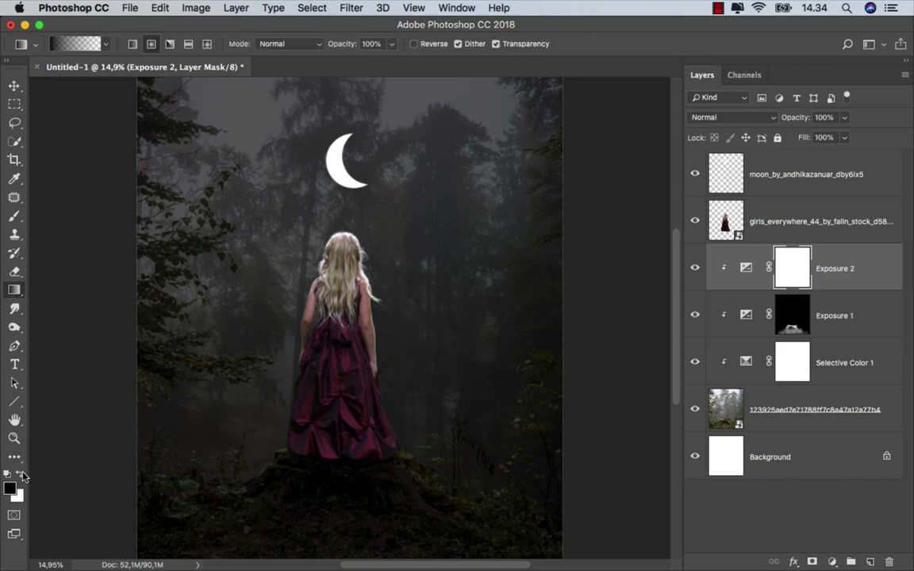
left_click(132, 44)
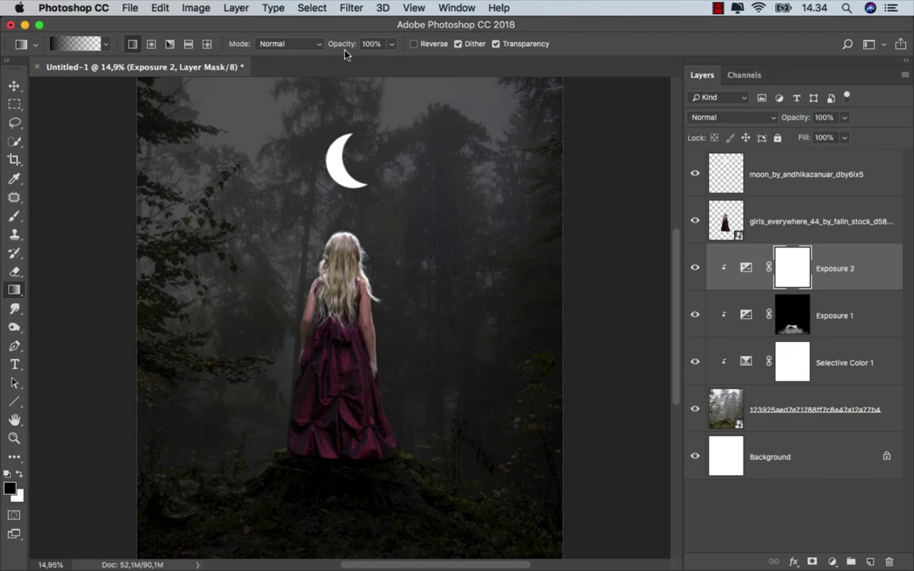
left_click(392, 43)
left_click_drag(333, 57, 360, 64)
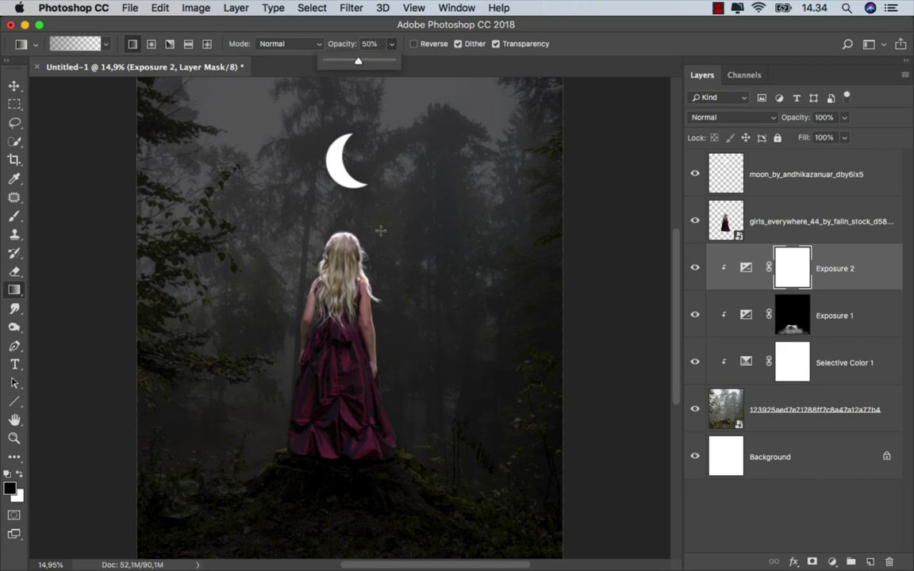
- Drag a gradient up from the bottom on the Exposure 2 mask to ease the darkening
scroll(360, 403, "down", 2)
scroll(356, 421, "down", 3)
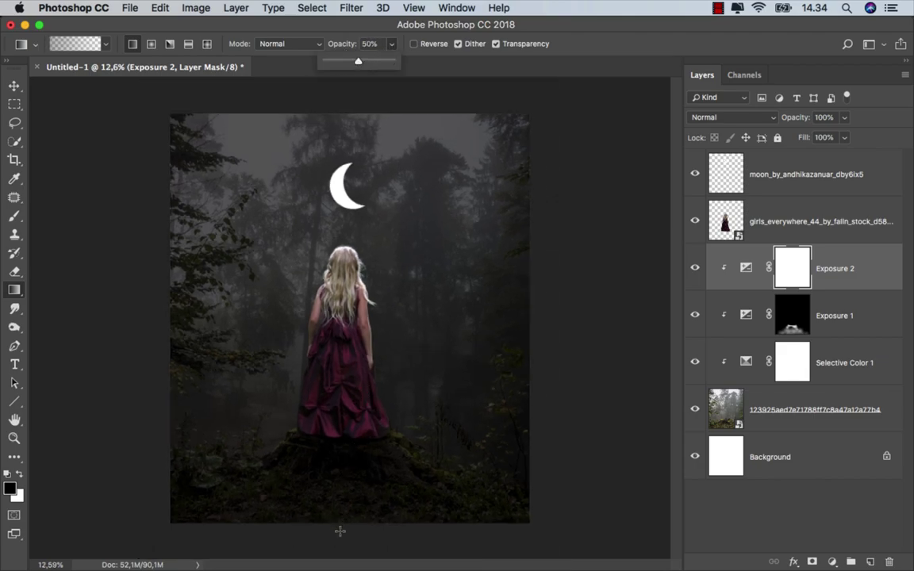
left_click_drag(339, 536, 339, 341)
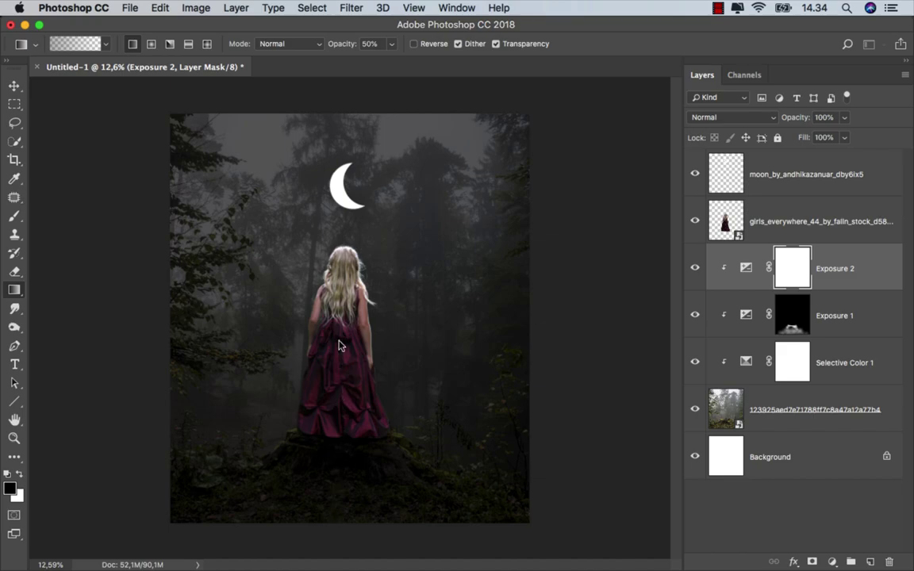
scroll(339, 341, "up", 3)
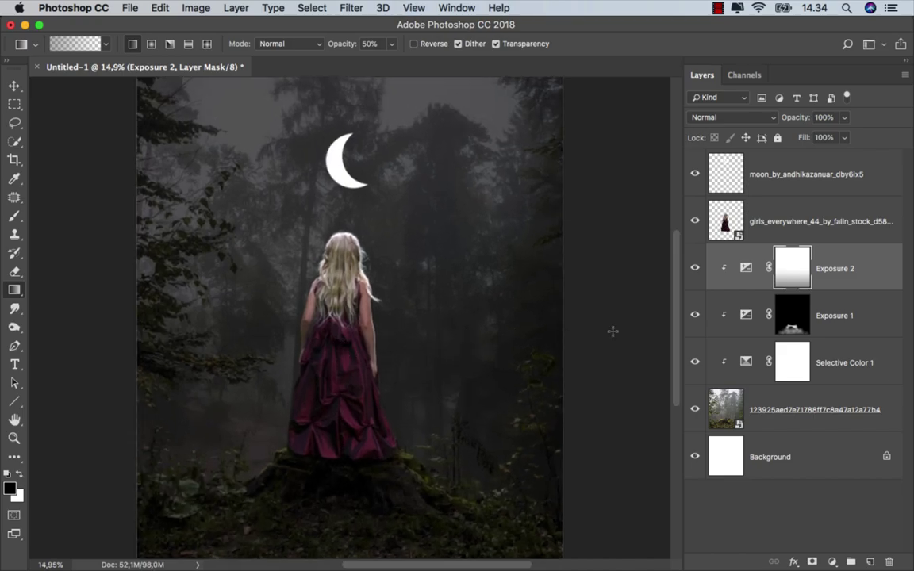
left_click(695, 270)
left_click(829, 275)
key("v")
left_click(831, 562)
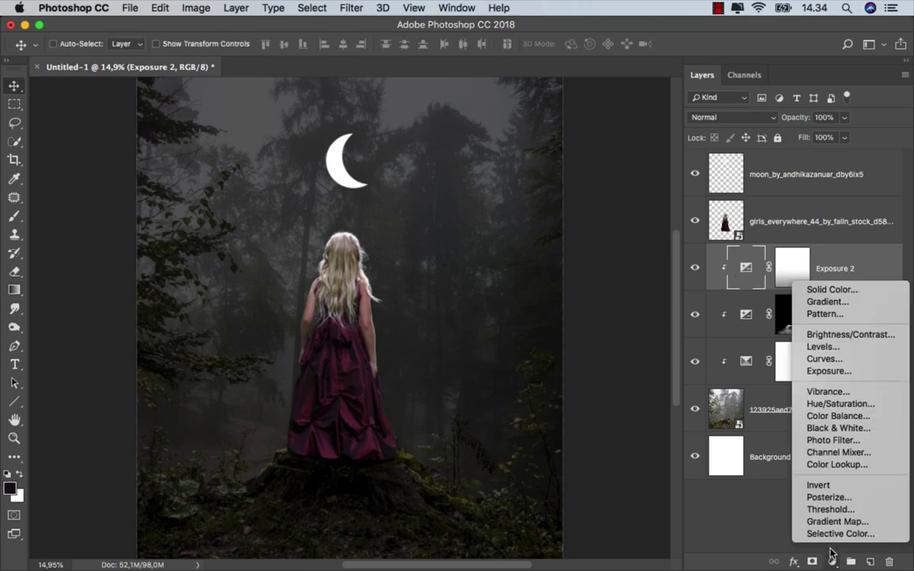
- Add a clipped Color Balance with midtones +68 red, -100 magenta, +58 blue
left_click(869, 419)
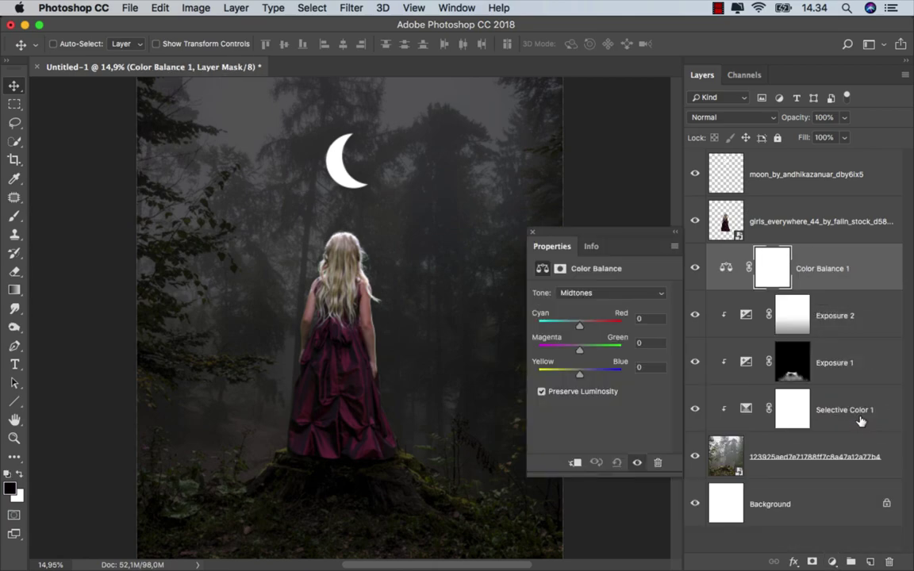
left_click(567, 459)
left_click(577, 294)
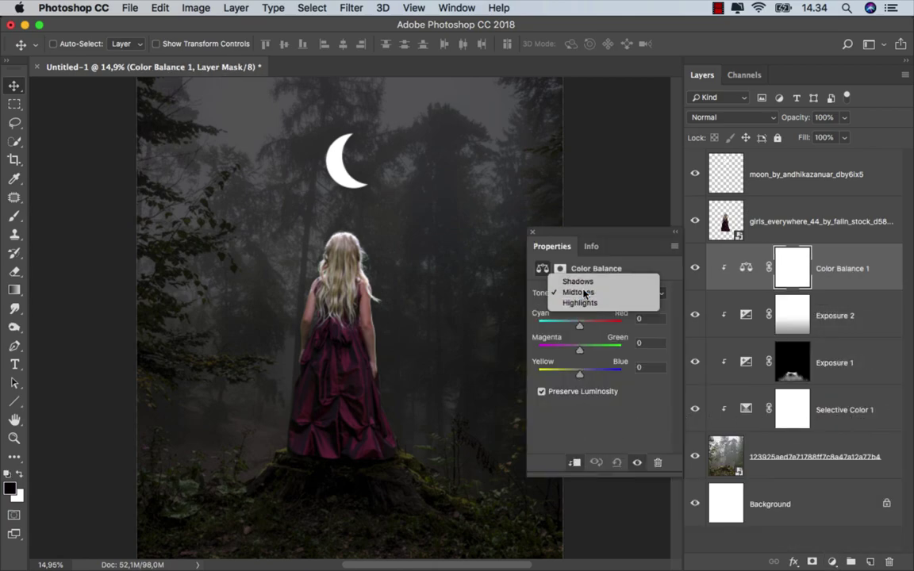
left_click(585, 294)
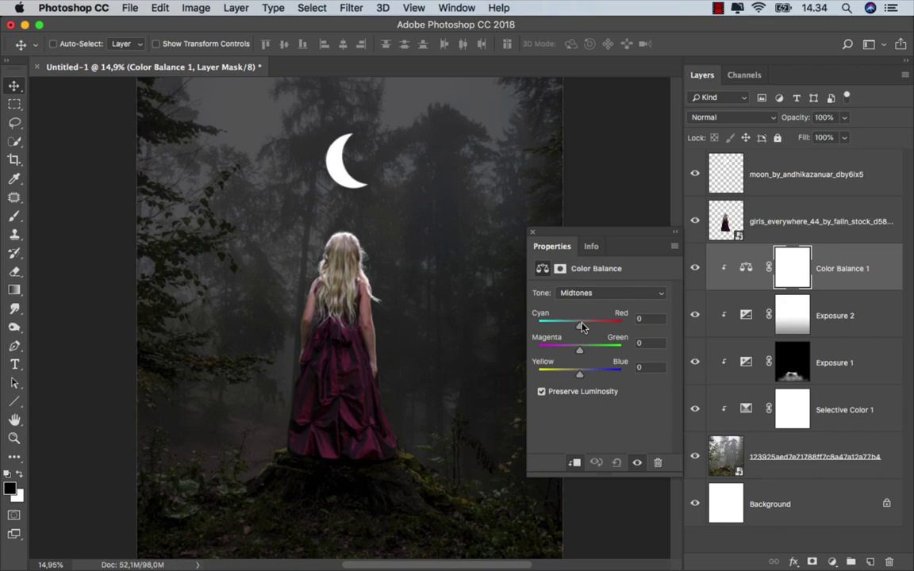
left_click_drag(581, 326, 590, 326)
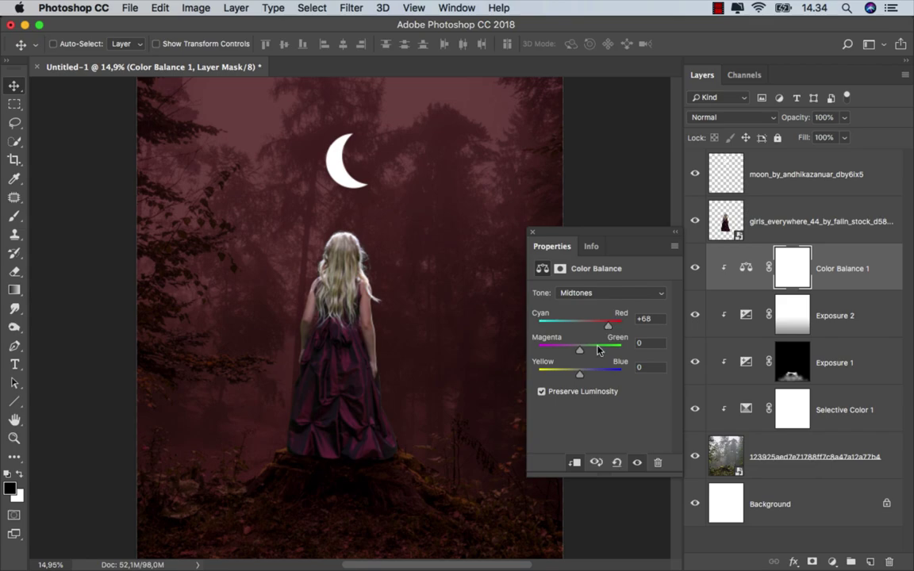
left_click_drag(580, 355, 524, 350)
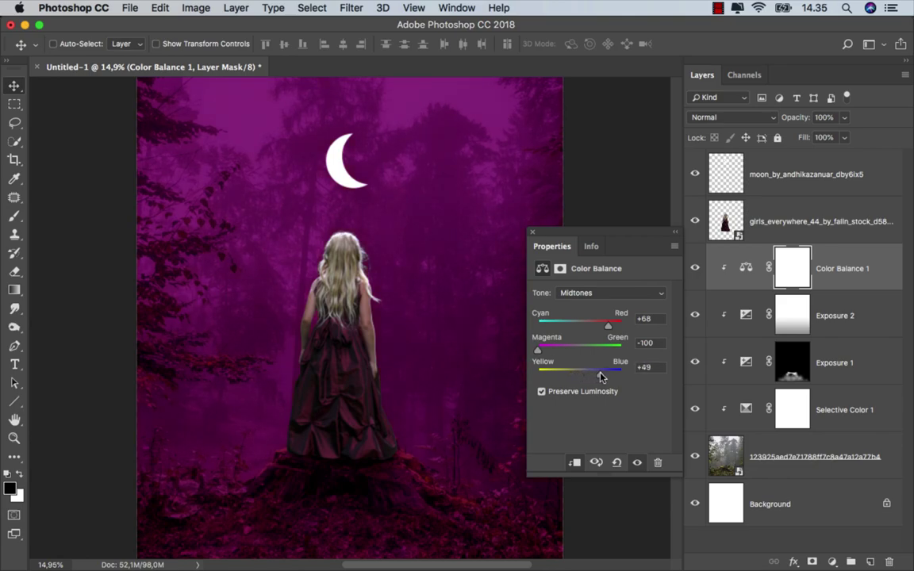
left_click_drag(596, 378, 603, 377)
left_click(533, 232)
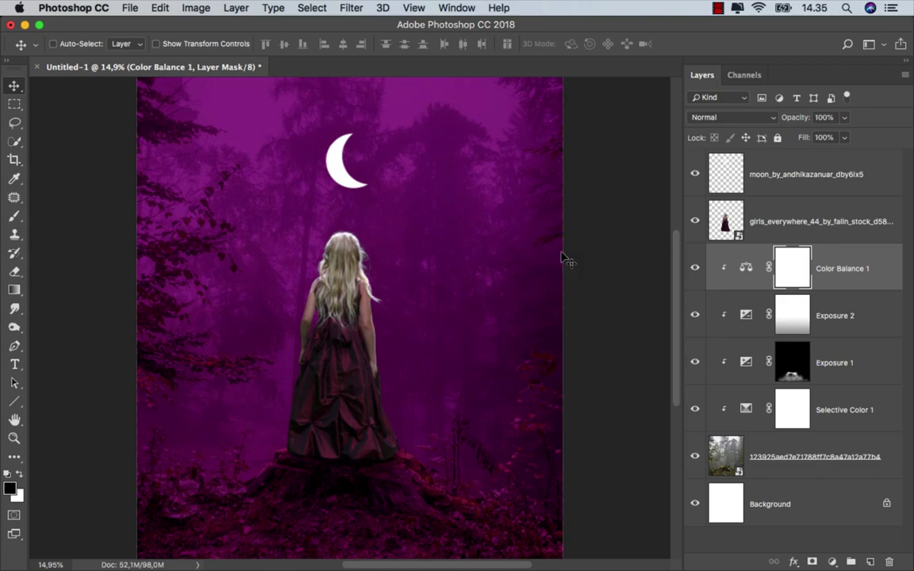
left_click(694, 269)
left_click(694, 269)
left_click(746, 268)
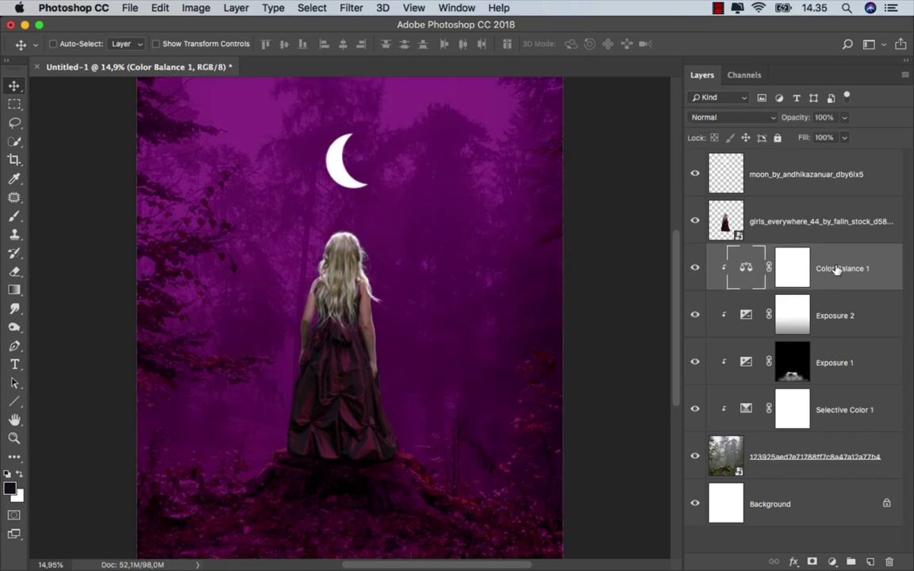
left_click(832, 562)
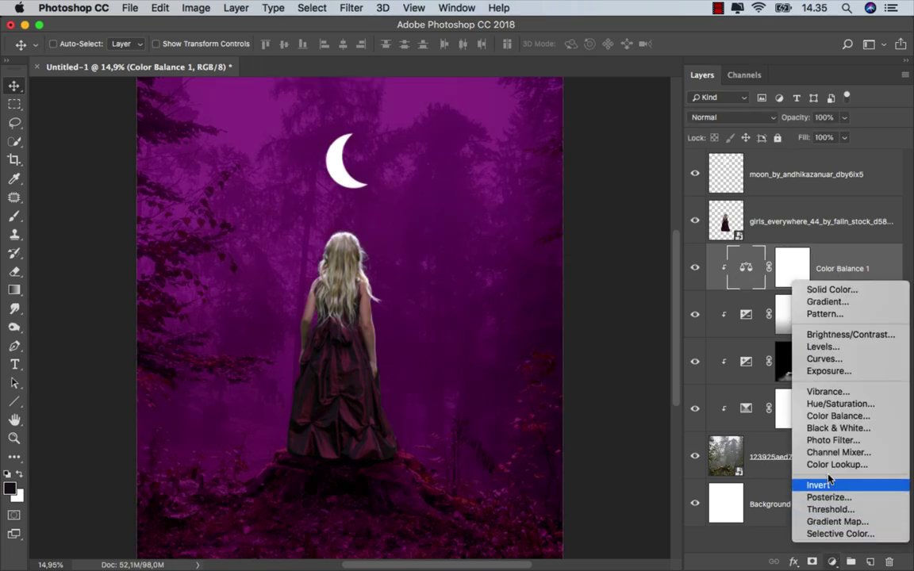
- Add a clipped Exposure adjustment at +0.70 exposure, 1.40 gamma, with inverted mask
left_click(832, 371)
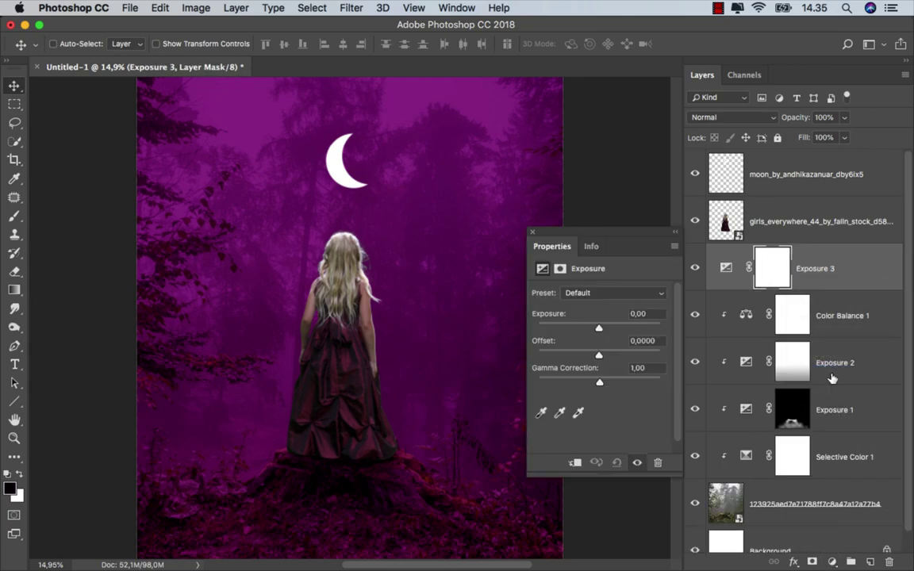
left_click(574, 464)
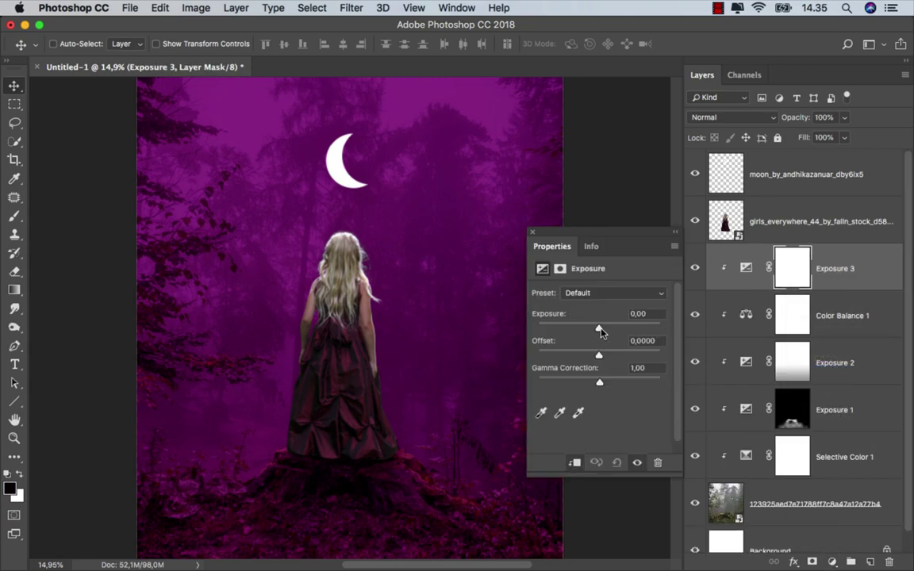
left_click_drag(600, 329, 605, 329)
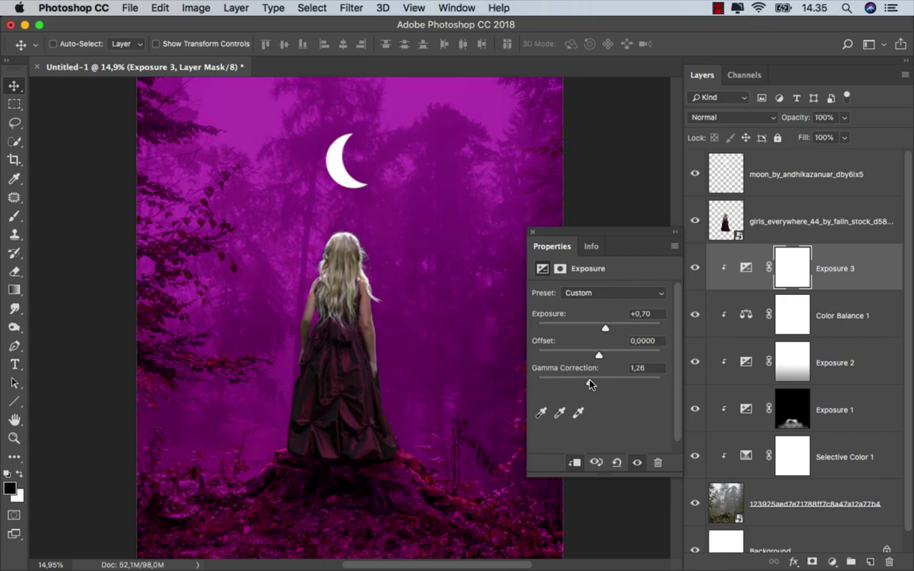
left_click_drag(591, 384, 585, 384)
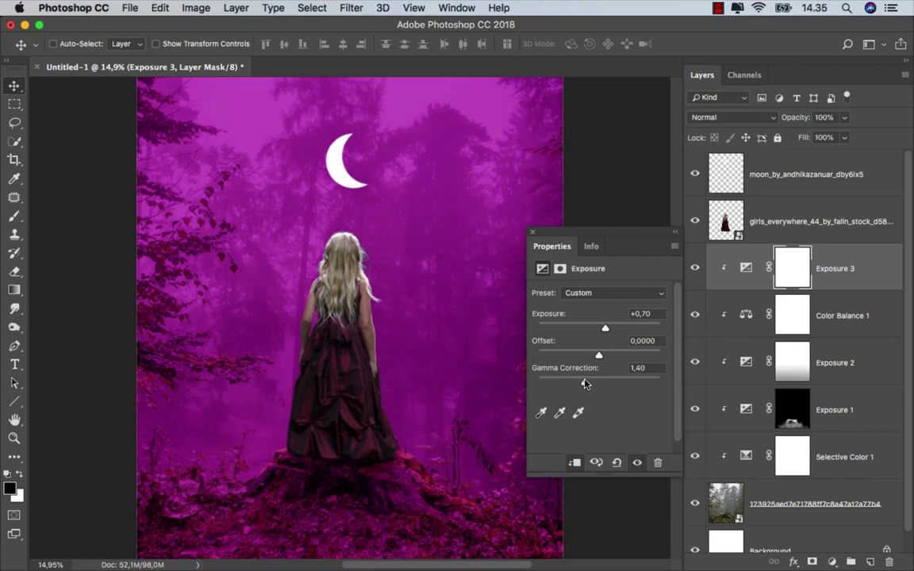
left_click(532, 232)
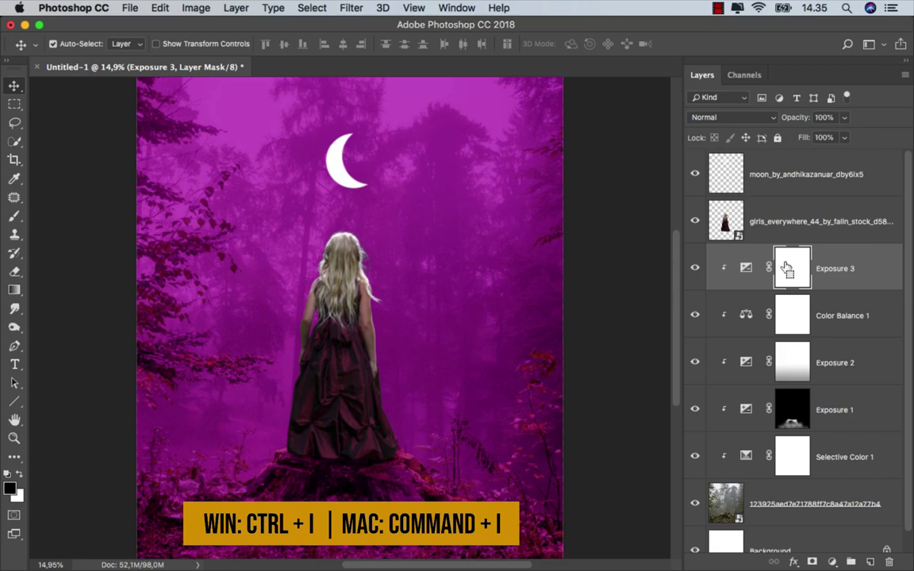
key("super+i")
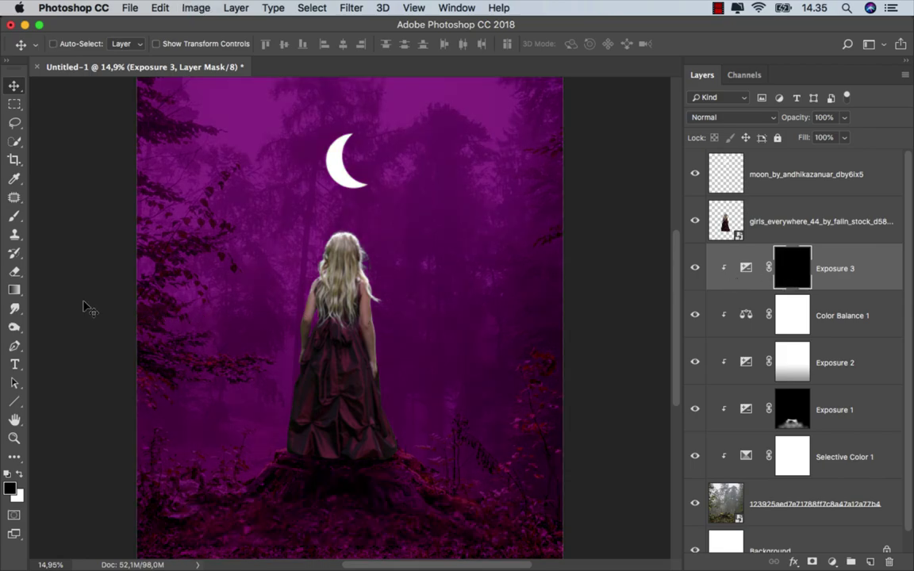
- Draw a white radial gradient on the mask outward from the moon to reveal a glow
left_click(14, 289)
left_click(55, 293)
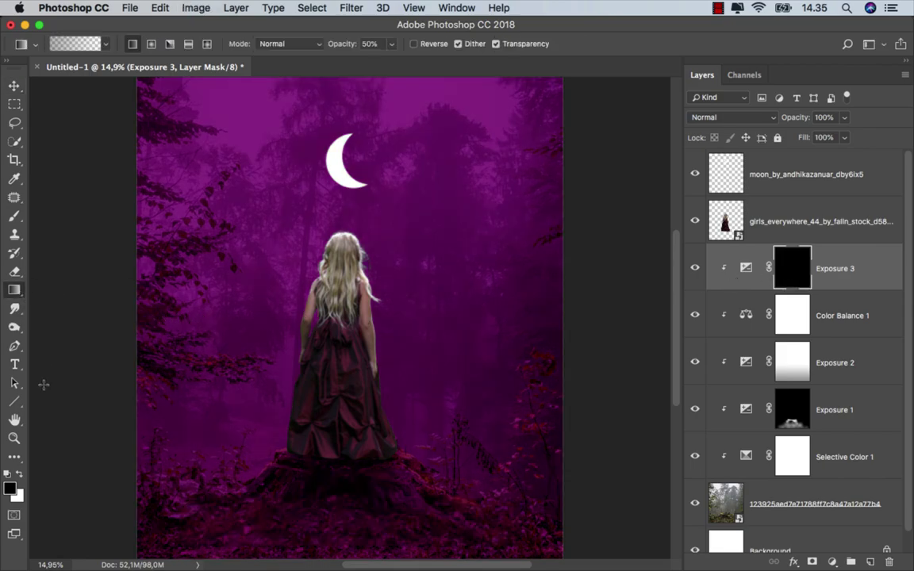
left_click(22, 473)
left_click(152, 45)
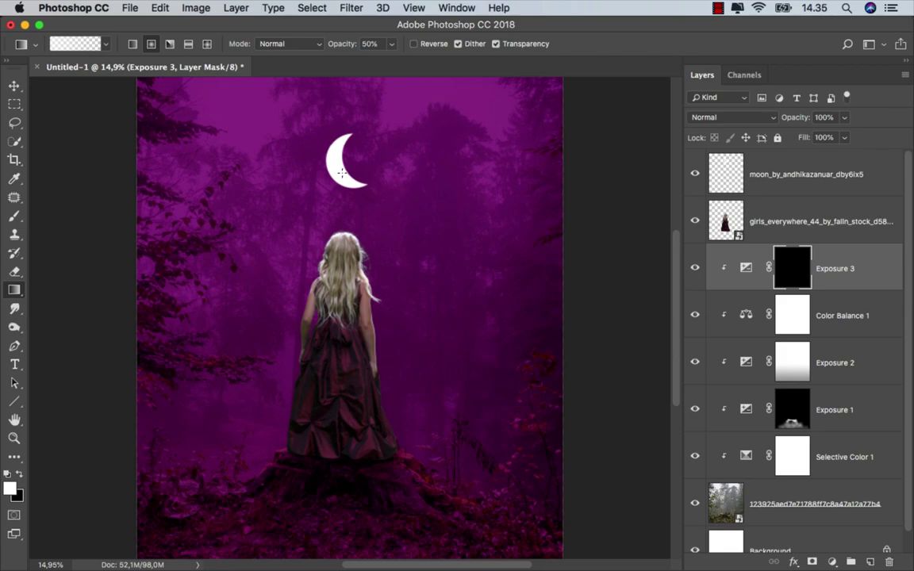
mouse_move(352, 191)
left_mouse_down()
mouse_move(552, 401)
mouse_move(542, 395)
left_mouse_up()
left_click_drag(350, 189, 468, 318)
left_click_drag(353, 177, 466, 302)
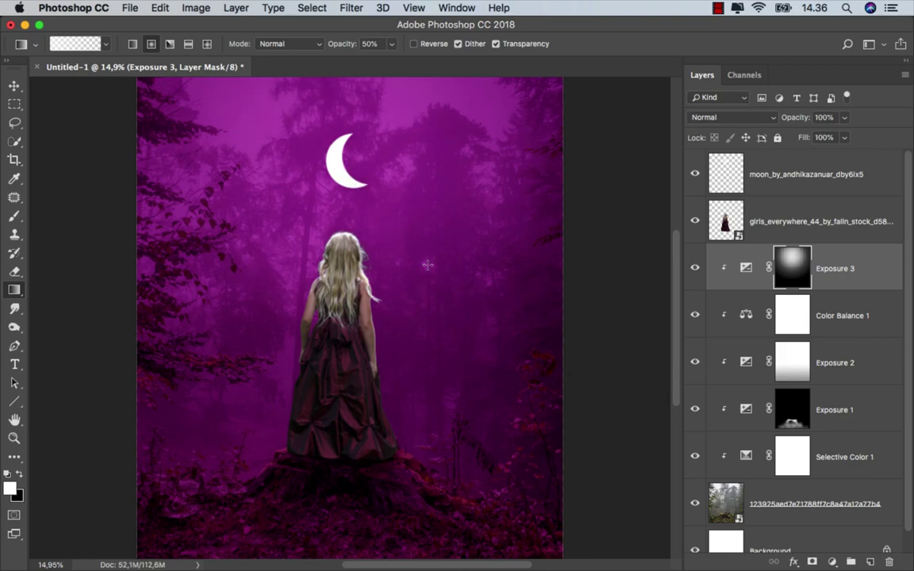
left_click_drag(351, 184, 468, 322)
- Add a new empty layer and set the brush colour to muted purple #743865
left_click(15, 85)
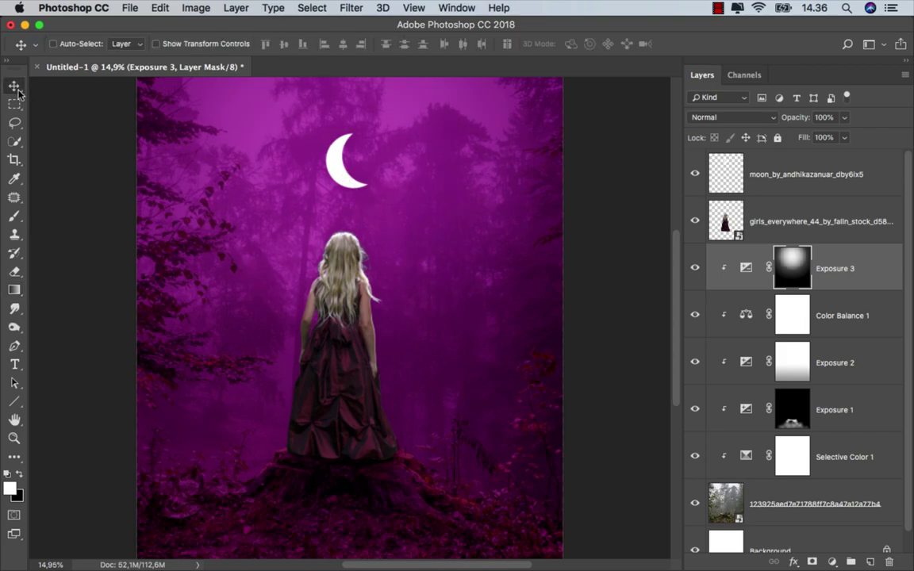
left_click(696, 269)
key("ctrl+2")
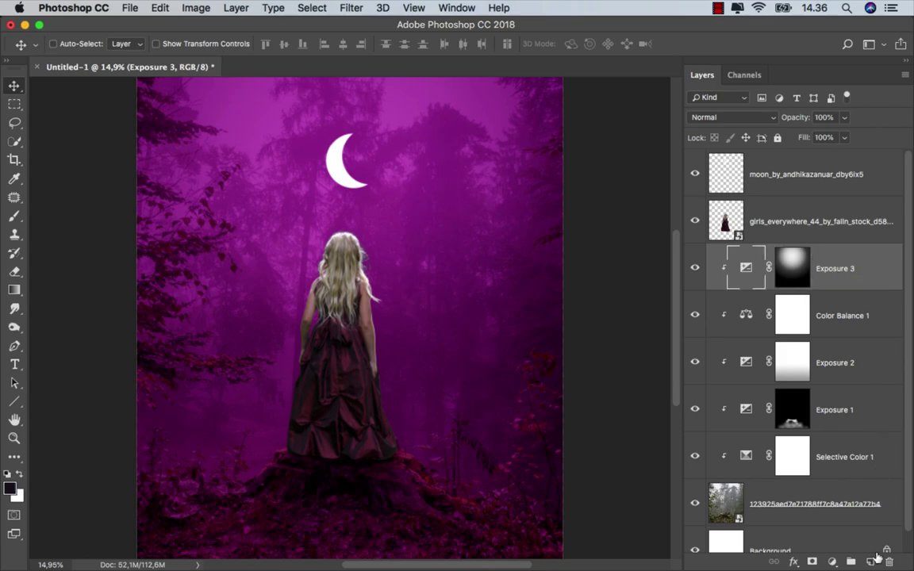
left_click(871, 561)
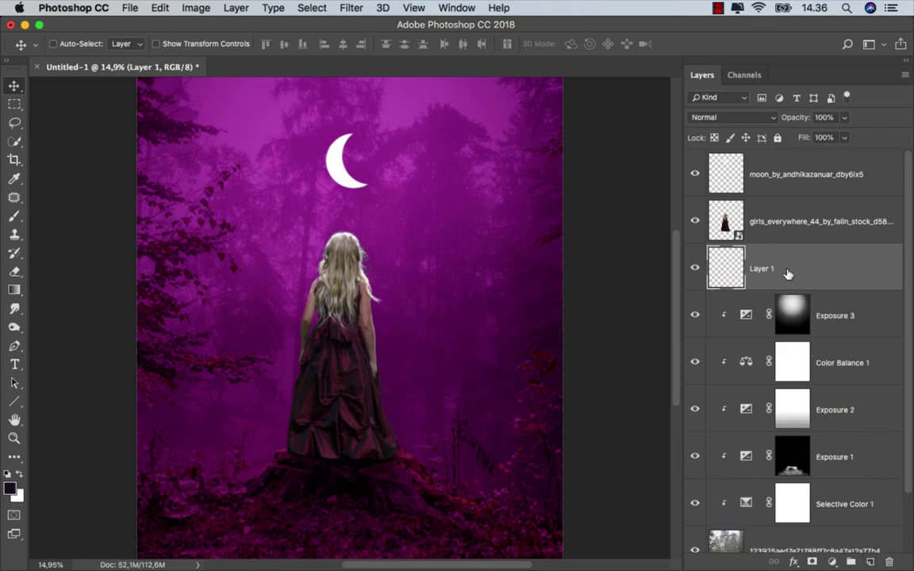
right_click(19, 217)
left_click(79, 210)
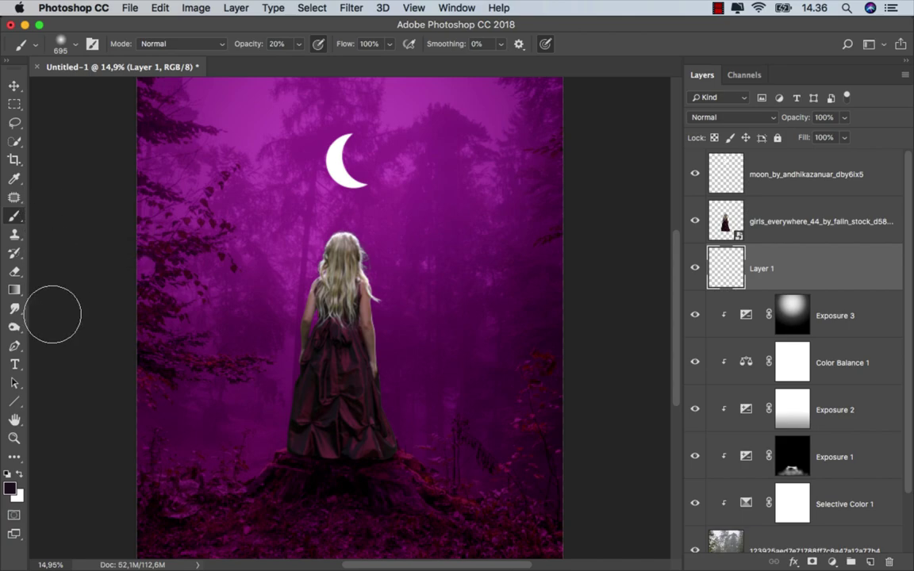
left_click(10, 487)
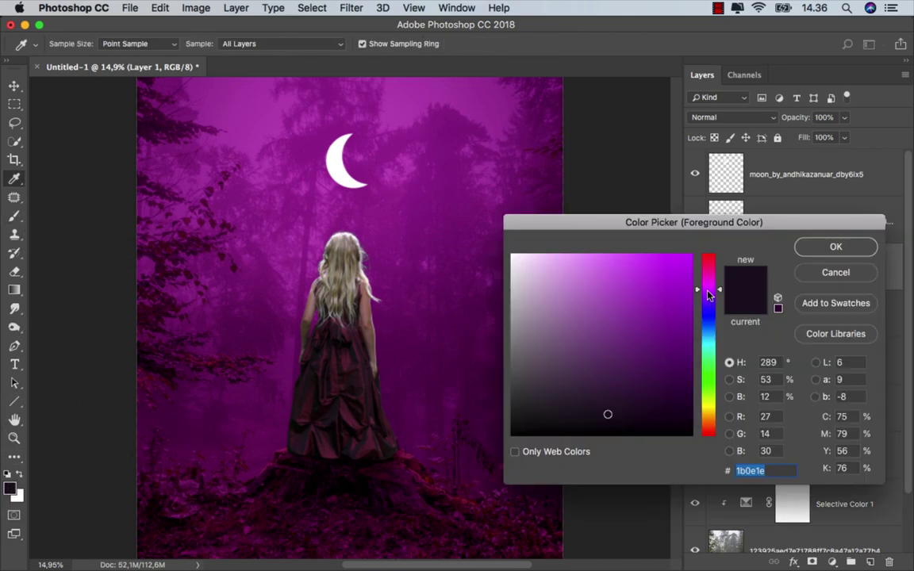
left_click_drag(710, 291, 713, 278)
left_click_drag(593, 401, 603, 352)
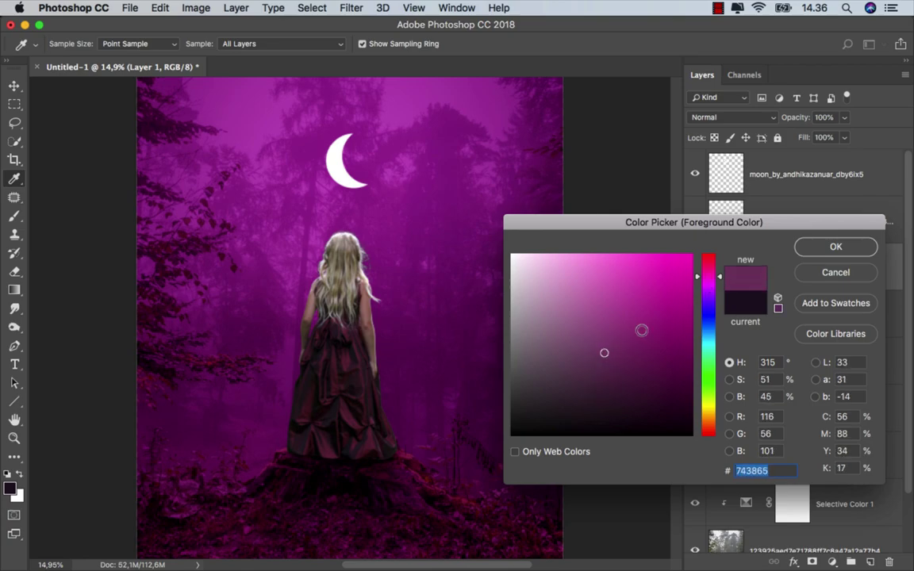
left_click(820, 251)
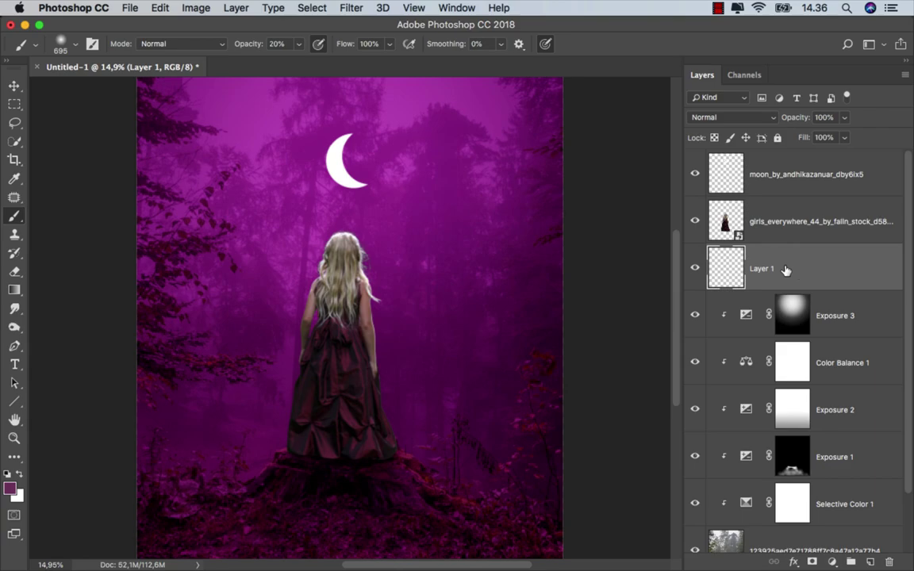
- Paint one 1829 px, 100% opacity soft purple dab around the girl's head
left_click(299, 45)
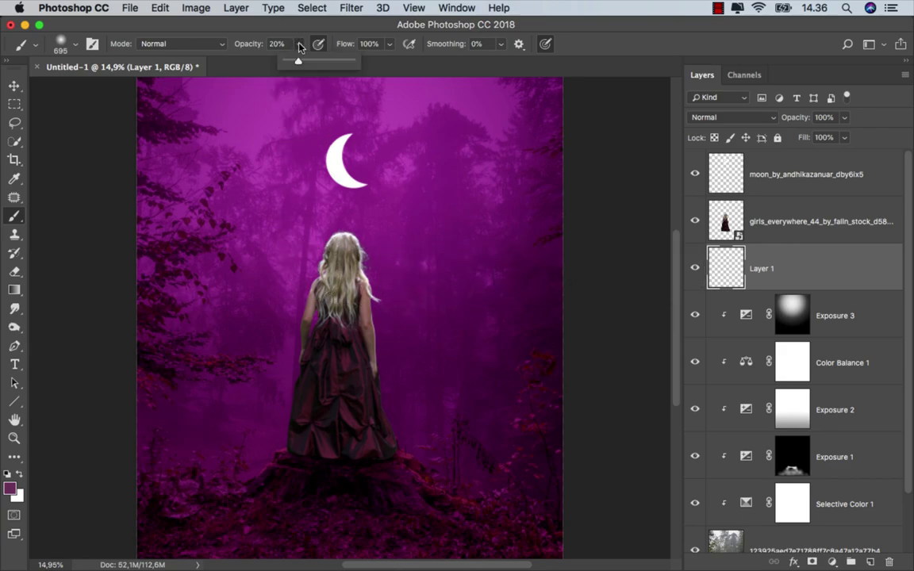
left_click_drag(317, 69, 456, 70)
left_click_drag(417, 283, 469, 225)
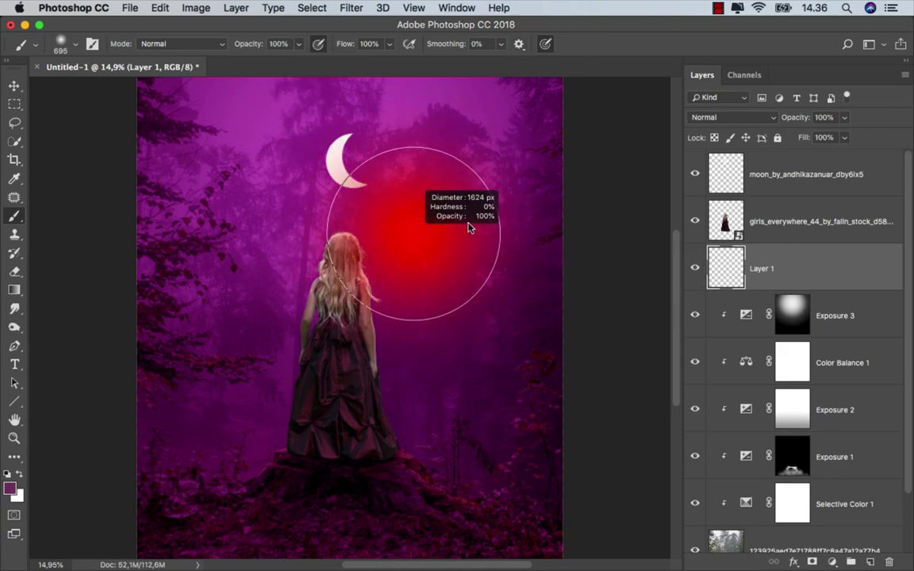
left_click(343, 283)
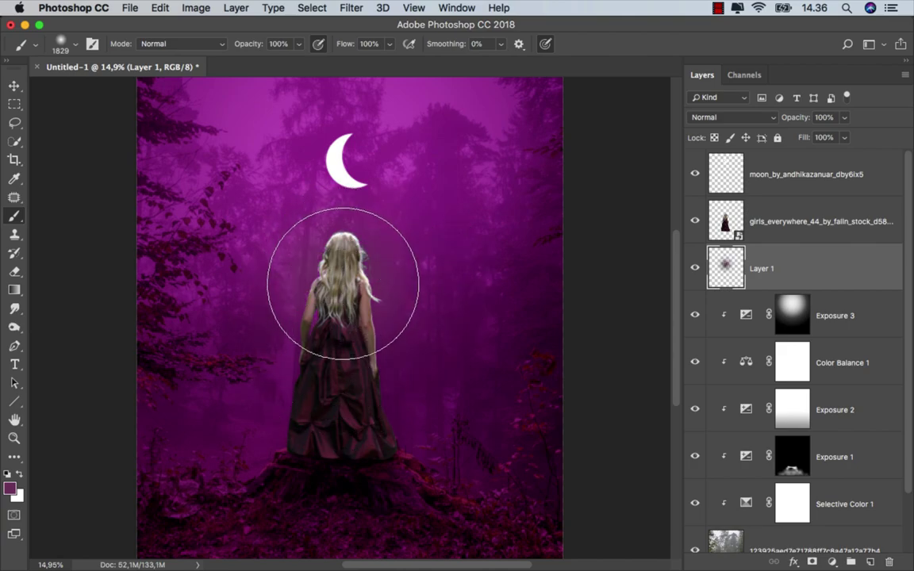
key("v")
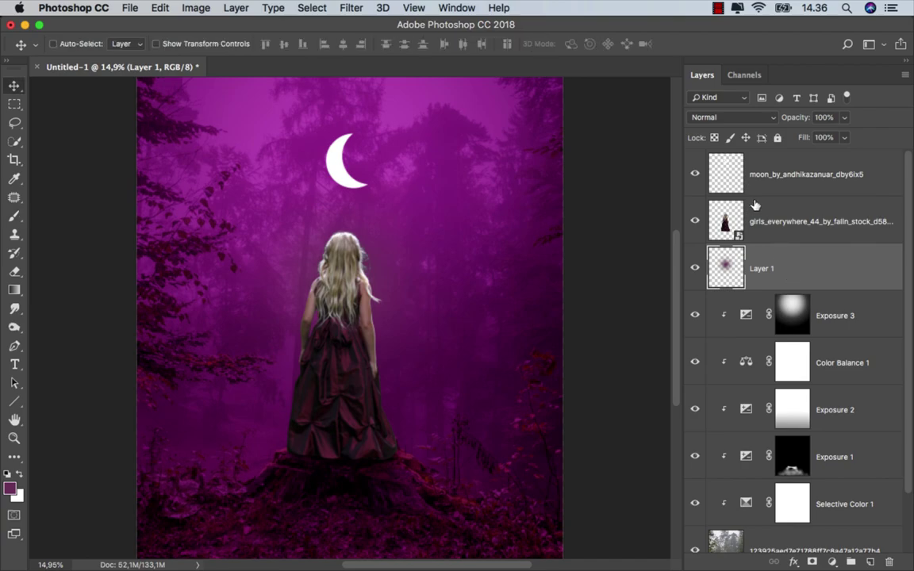
left_click(711, 119)
- Set the purple glow to Linear Dodge (Add), move it onto the dress, and scale it to about 208%
left_click(714, 239)
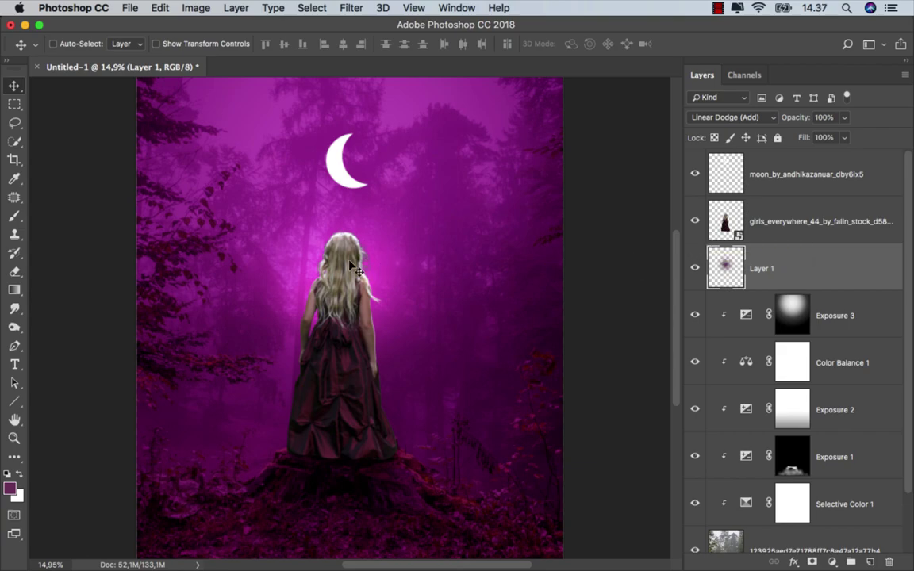
left_click_drag(350, 264, 342, 380)
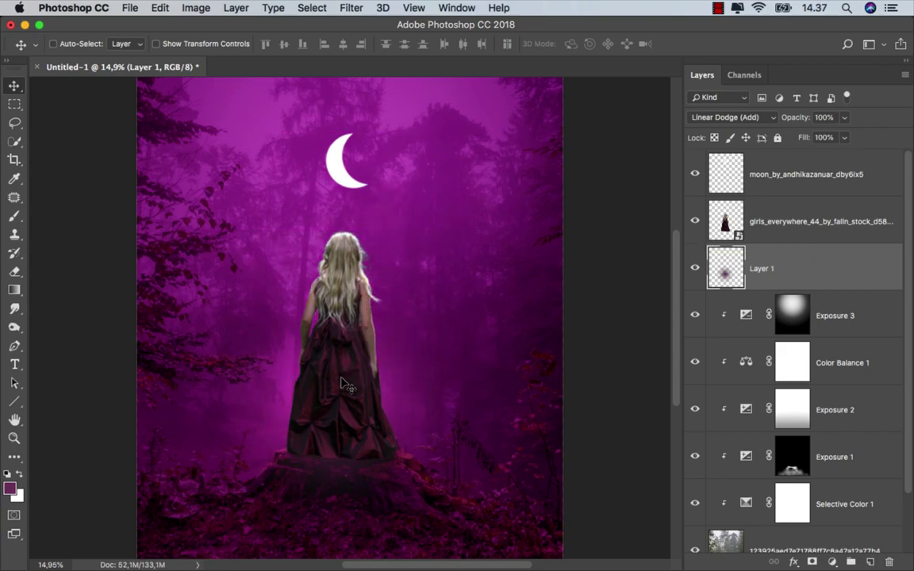
key("super+t")
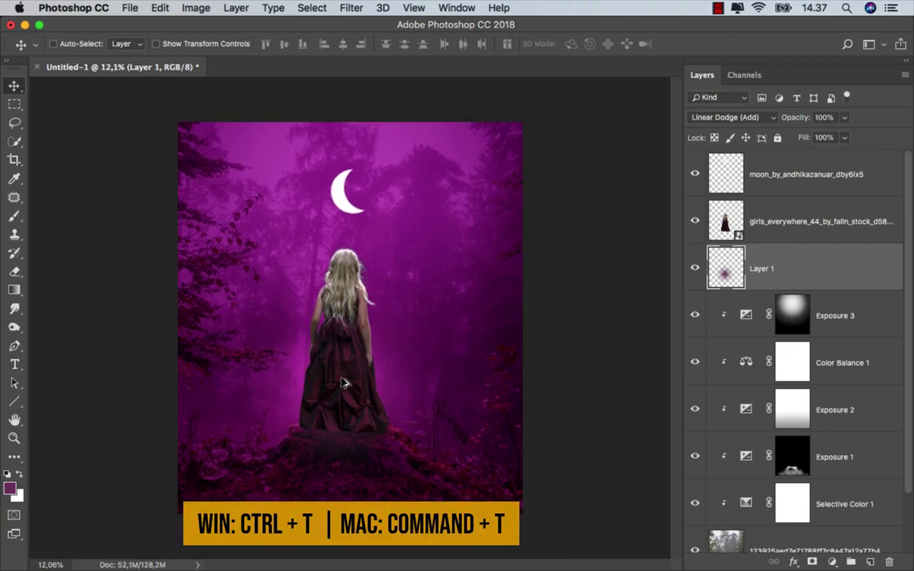
mouse_move(464, 255)
left_mouse_down()
mouse_move(577, 154)
mouse_move(605, 117)
left_mouse_up()
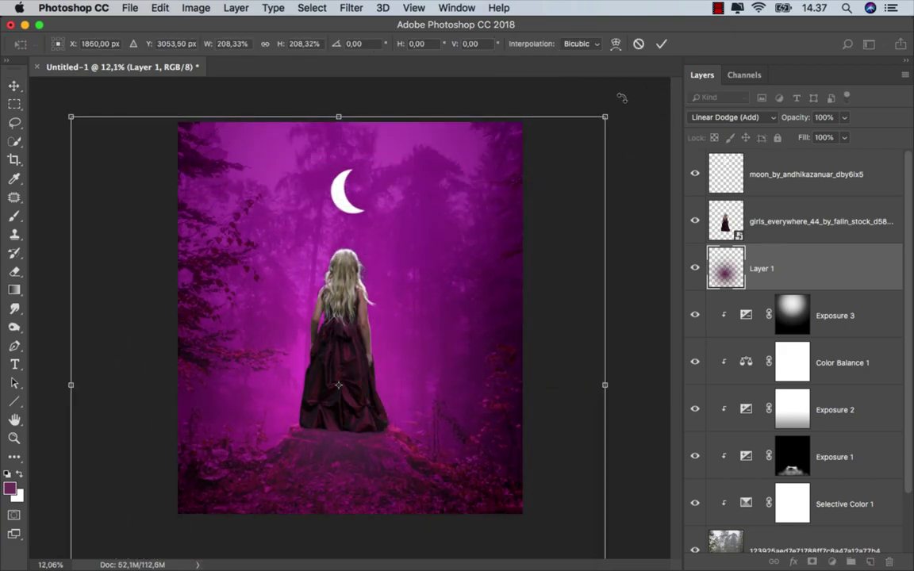
left_click(658, 44)
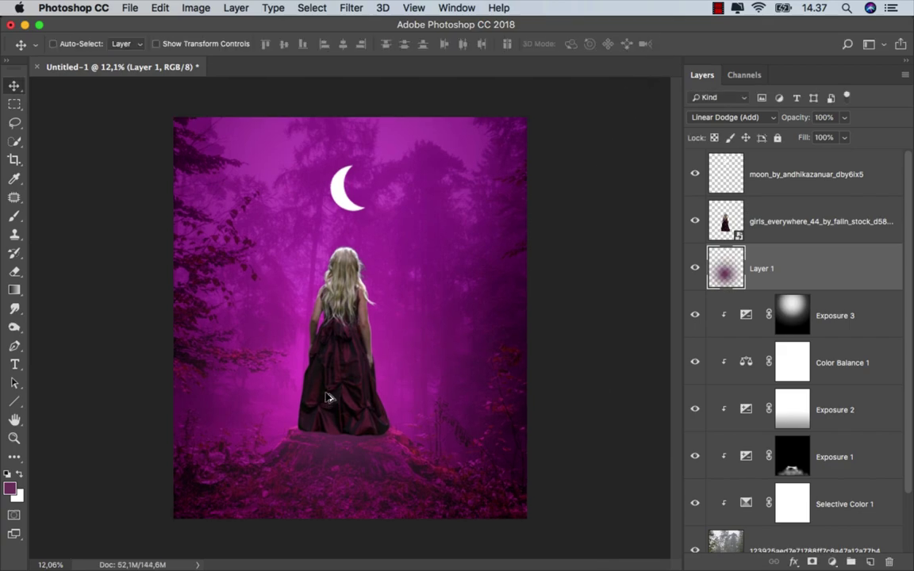
- Add a layer mask to the glow layer (Layer 1)
scroll(327, 397, "up", 2)
scroll(327, 397, "up", 1)
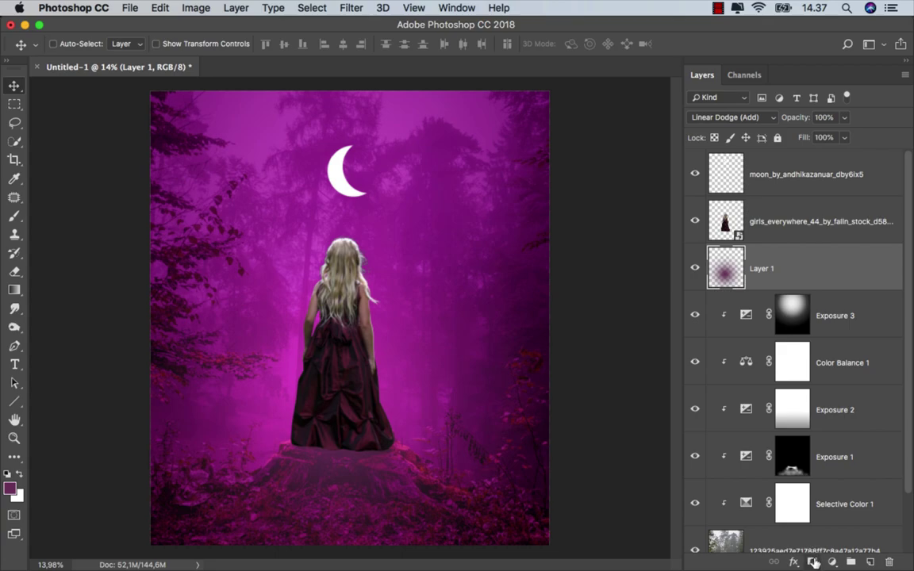
left_click(813, 562)
- Invert Layer 1's mask to black and set up a soft brush at 22% opacity, 1279 px
key("super+i")
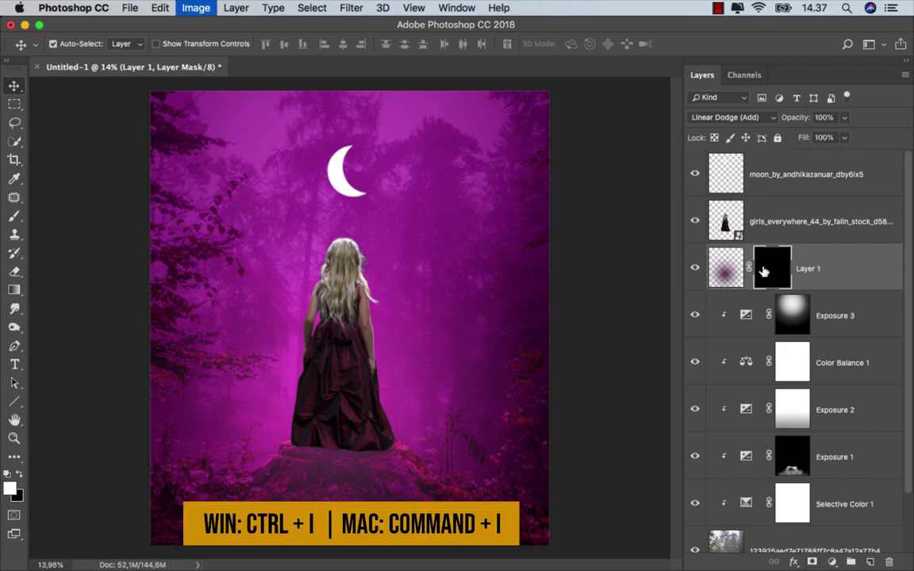
left_click(14, 216)
scroll(365, 231, "up", 1)
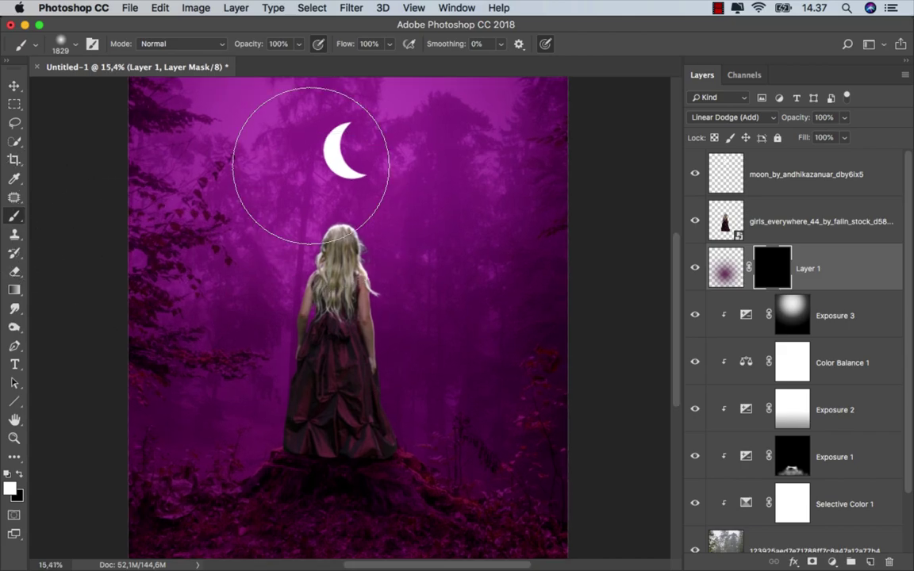
left_click(299, 44)
left_click(247, 62)
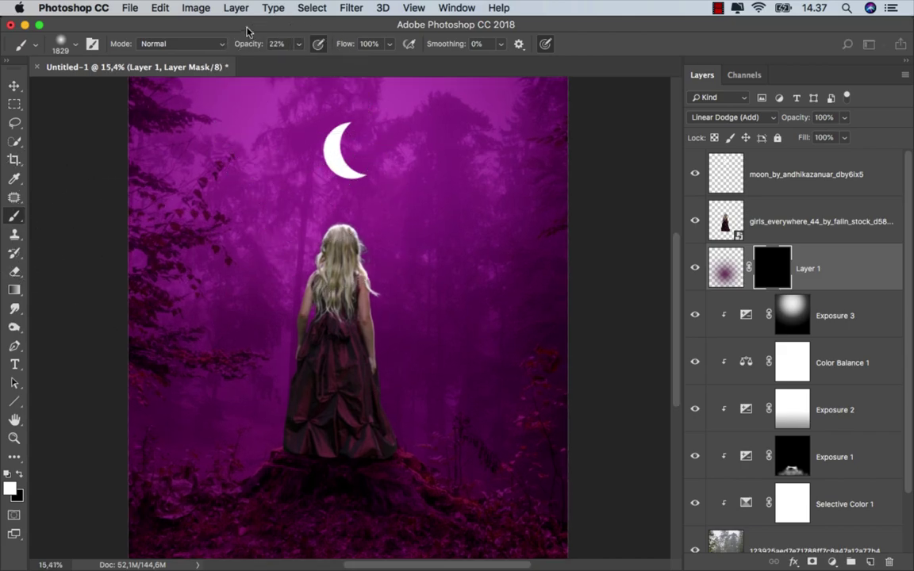
left_click_drag(357, 283, 324, 283)
- Paint the magenta glow onto the mask around the girl, her dress and the lower trees
scroll(407, 371, "up", 2)
left_click_drag(408, 388, 389, 398)
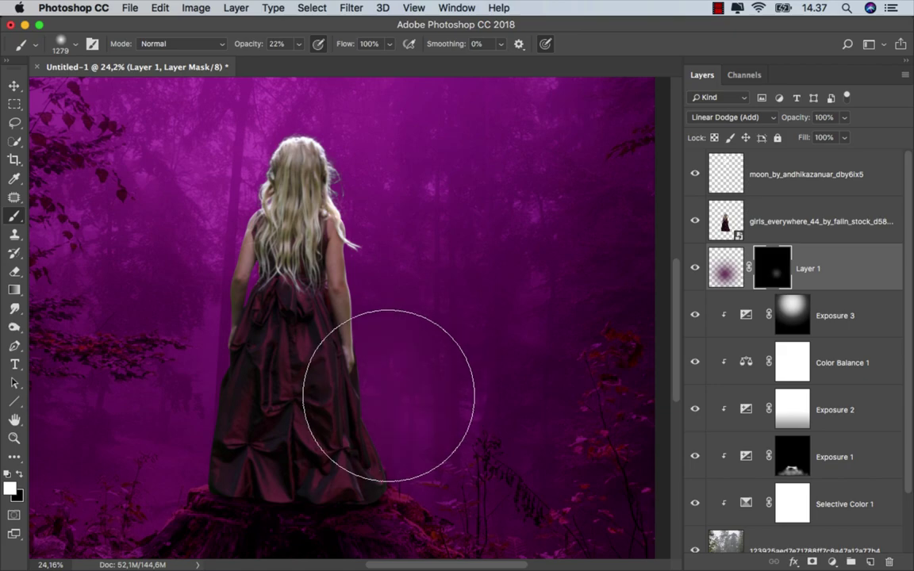
scroll(388, 397, "down", 1)
mouse_move(349, 340)
left_mouse_down()
mouse_move(245, 394)
mouse_move(277, 367)
left_mouse_up()
mouse_move(236, 391)
left_mouse_down()
mouse_move(168, 388)
mouse_move(207, 347)
mouse_move(277, 302)
mouse_move(480, 357)
mouse_move(594, 423)
mouse_move(410, 396)
left_mouse_up()
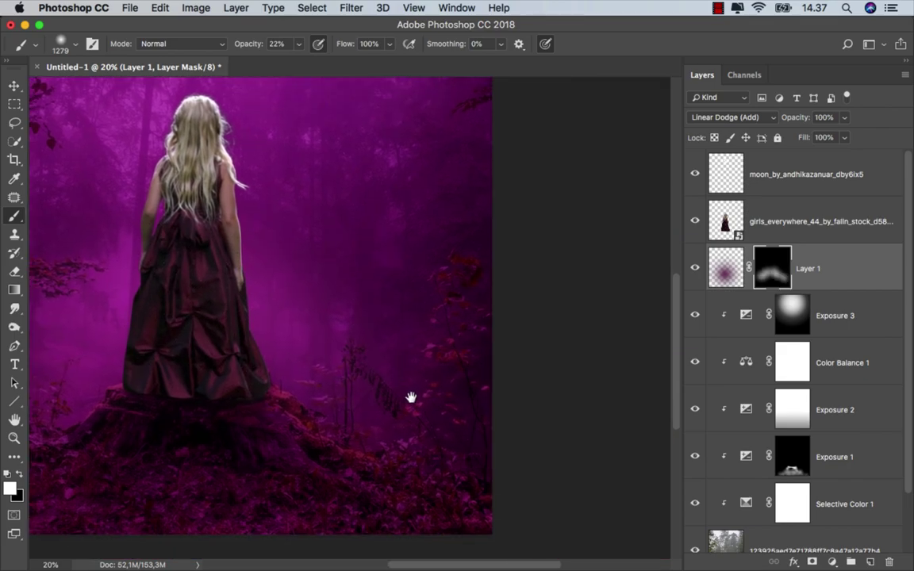
mouse_move(377, 354)
left_mouse_down()
mouse_move(347, 286)
mouse_move(337, 340)
mouse_move(402, 392)
mouse_move(555, 392)
left_mouse_up()
scroll(480, 316, "down", 3)
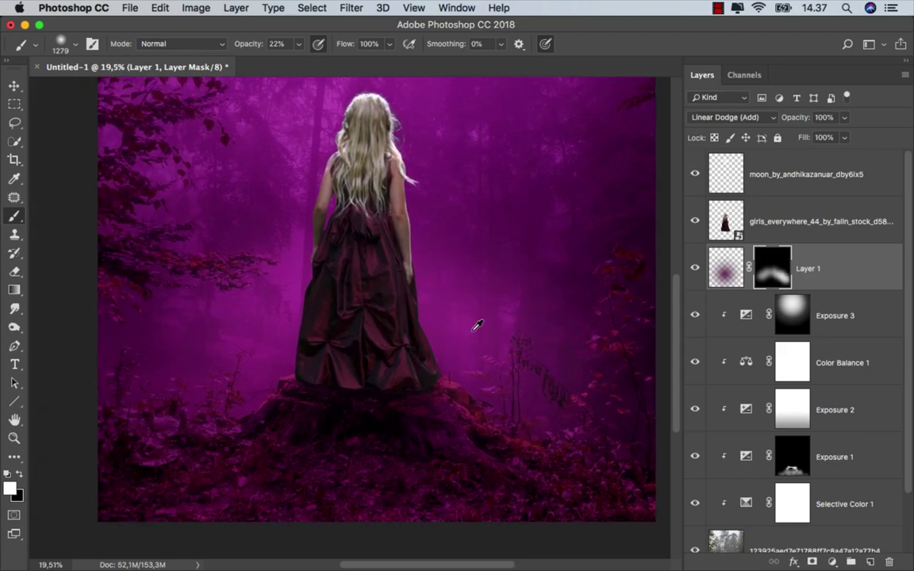
scroll(479, 316, "down", 3)
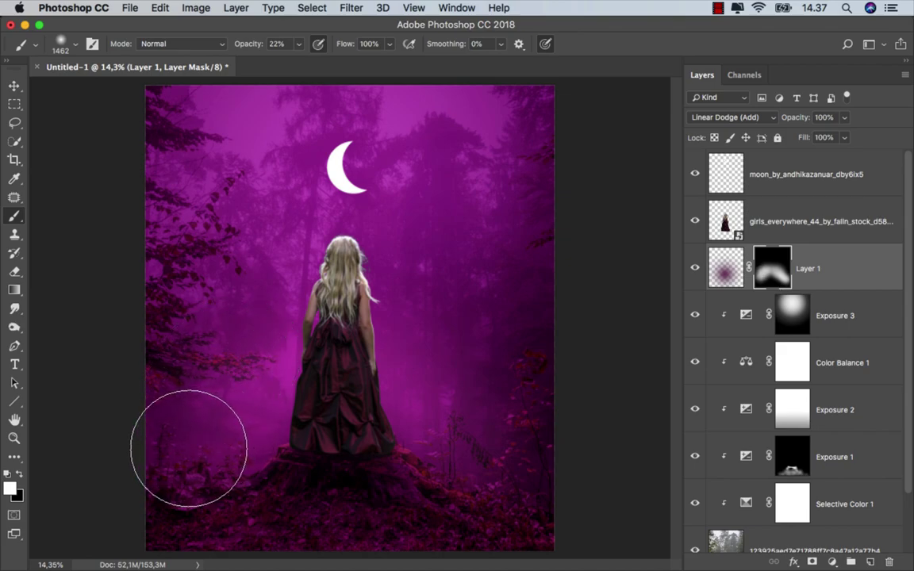
left_click_drag(388, 382, 458, 369)
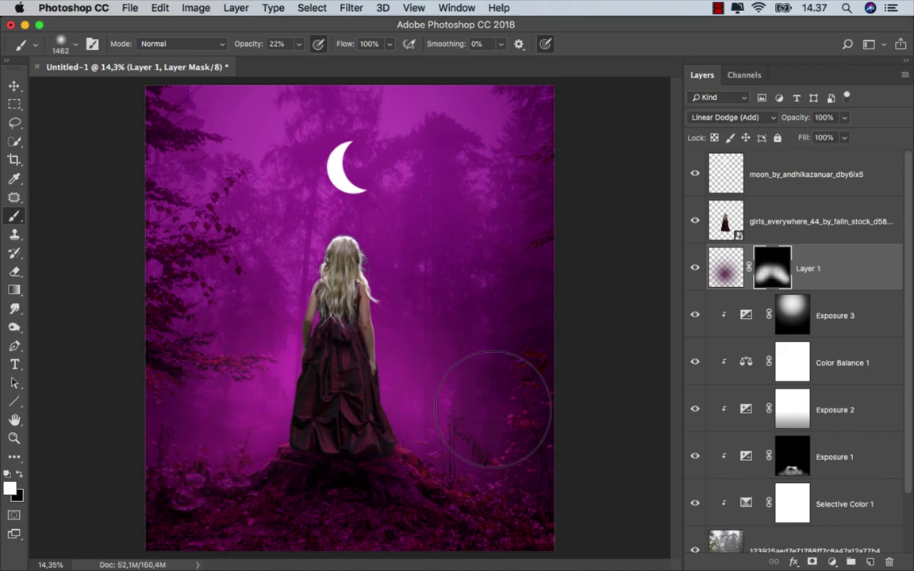
- Switch to a black brush at 3% opacity, 1659 px, to refine the glow
left_click(19, 474)
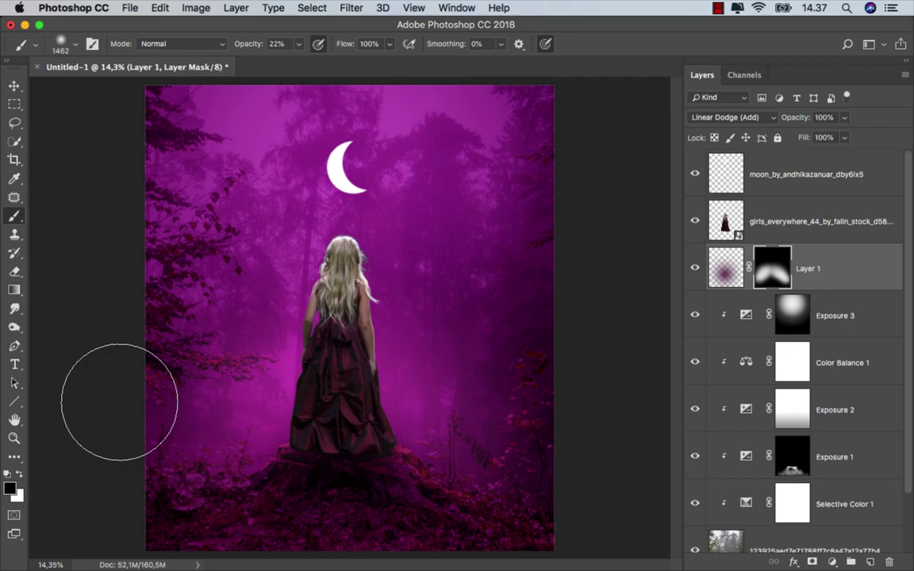
left_click(298, 45)
left_click(310, 51)
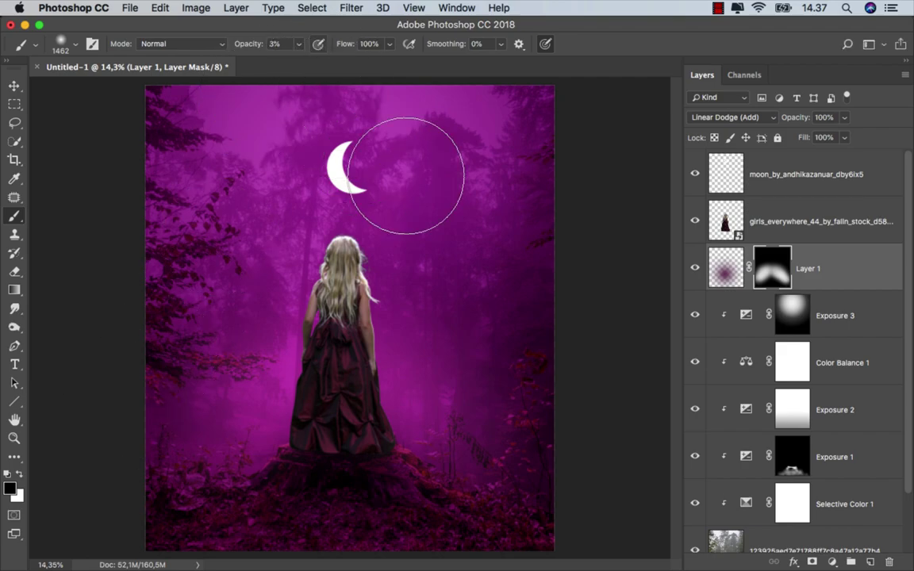
left_click_drag(394, 317, 410, 317)
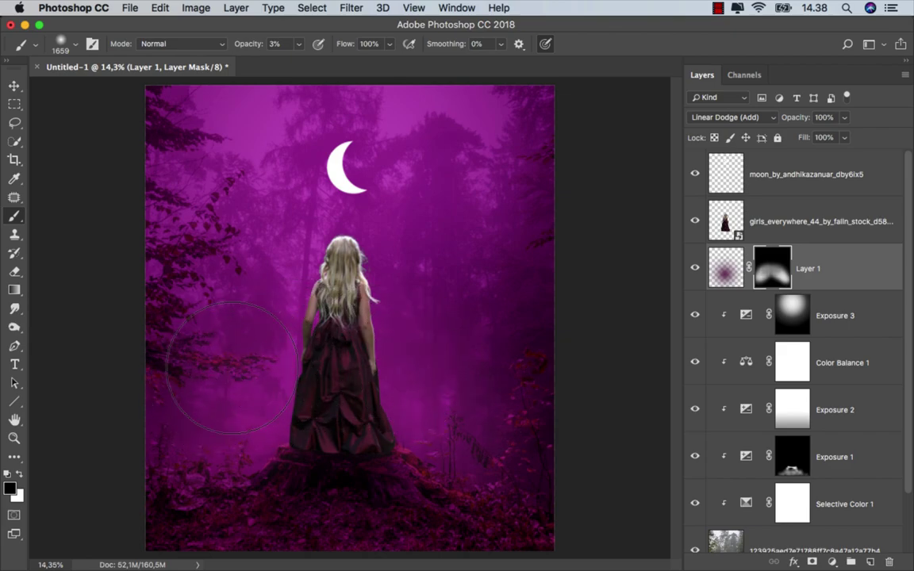
- Compare Layer 1's glow, target its pixels, and add an empty Layer 2 above it
left_click(14, 84)
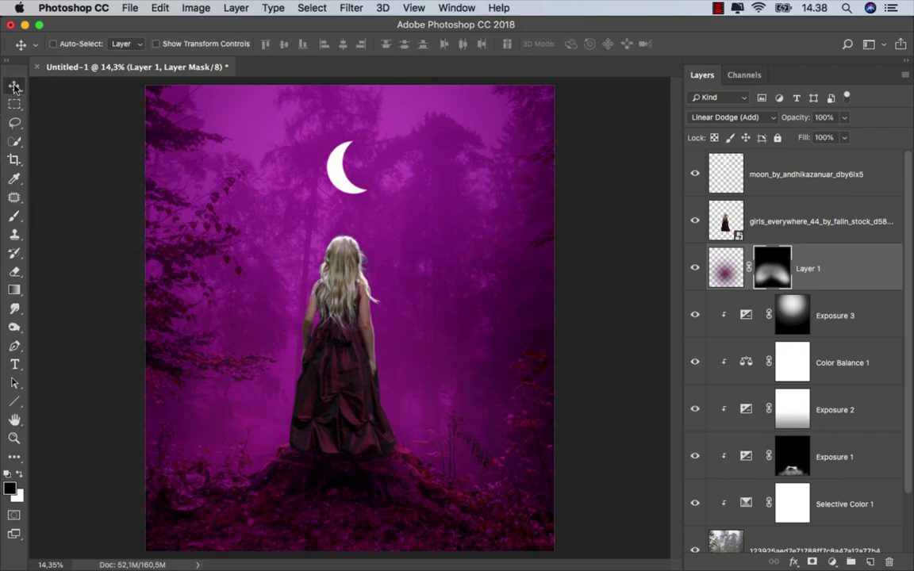
left_click(692, 271)
key("super+2")
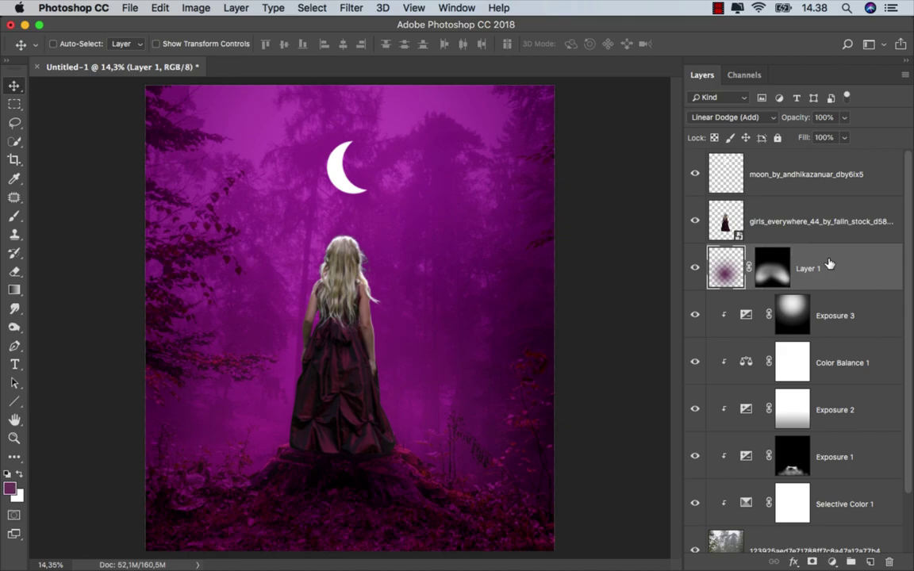
key("super+alt+shift+n")
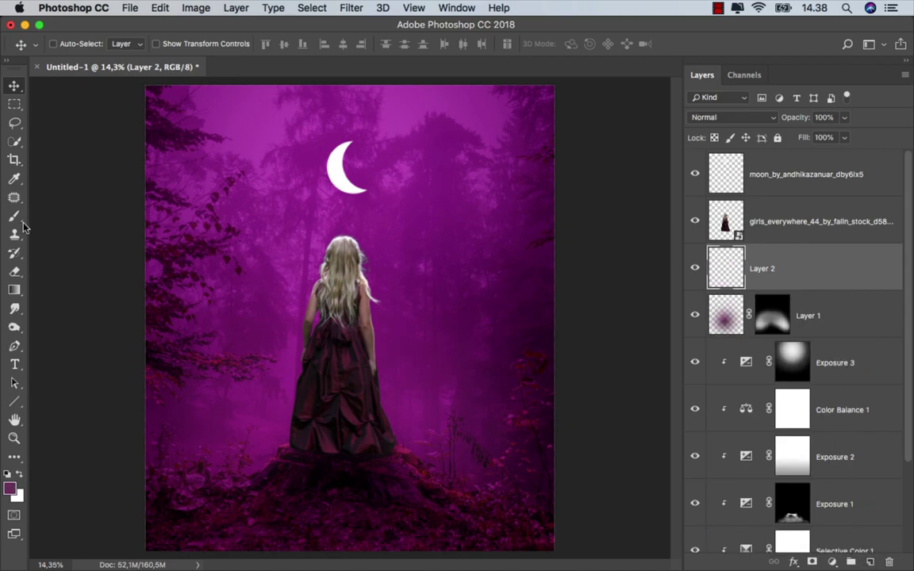
- Dab purple #743865 over the moon with a 100% opacity, 1200 px brush on Layer 2
left_click_drag(14, 216, 49, 217)
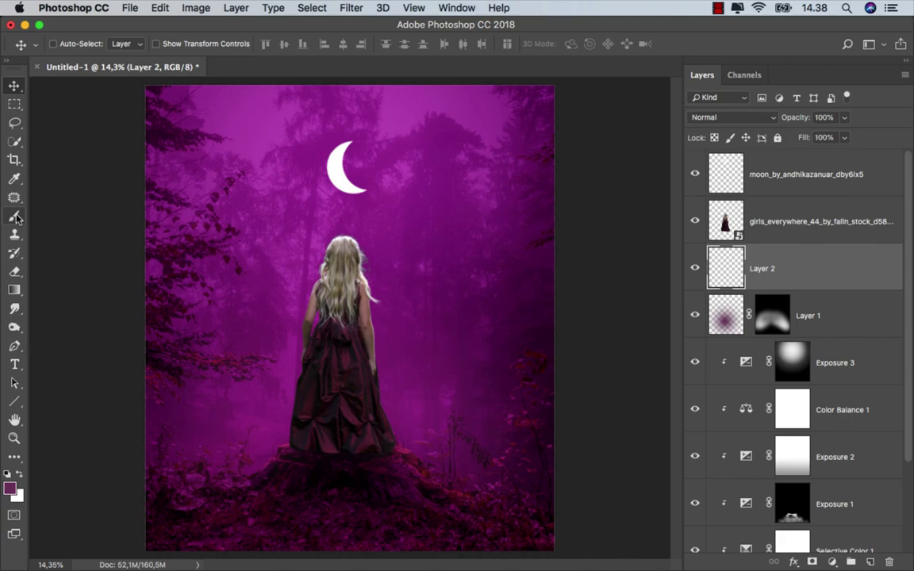
left_click(10, 487)
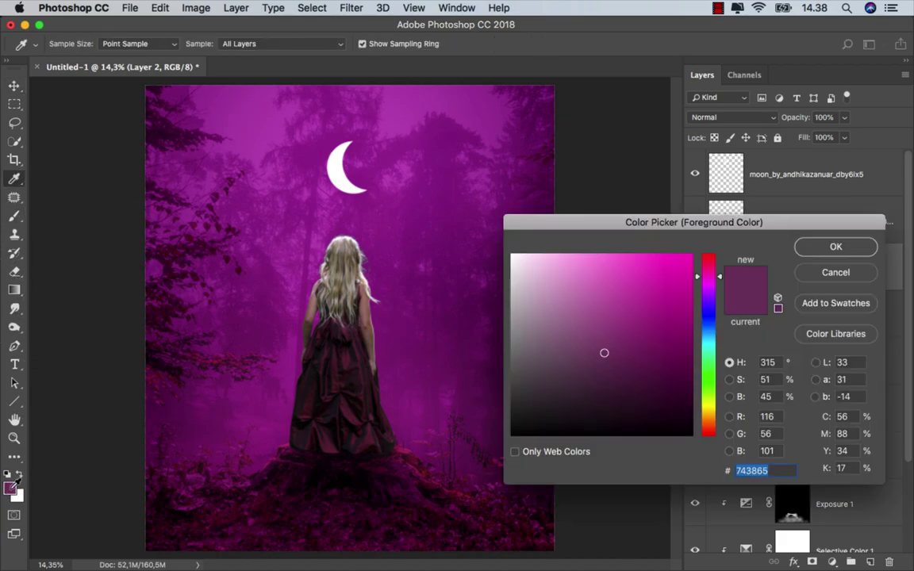
left_click(836, 247)
mouse_move(298, 44)
left_mouse_down()
mouse_move(345, 65)
mouse_move(632, 36)
left_mouse_up()
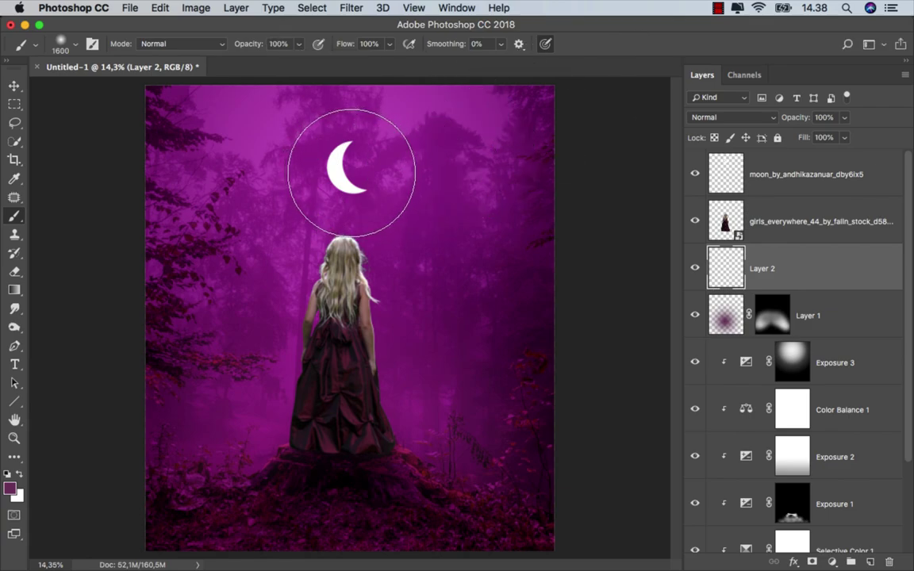
key("bracketleft")
key("bracketleft")
key("bracketleft")
key("bracketleft")
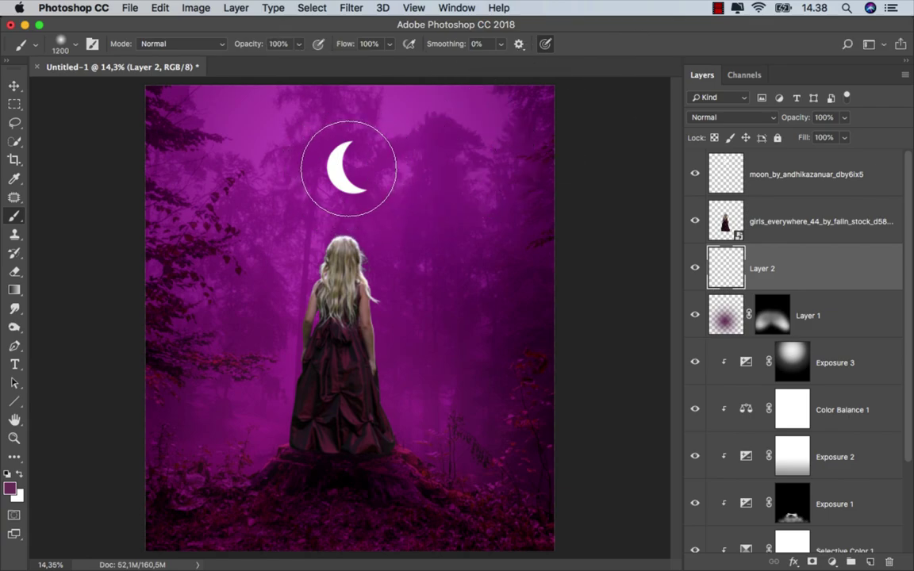
left_click(348, 169)
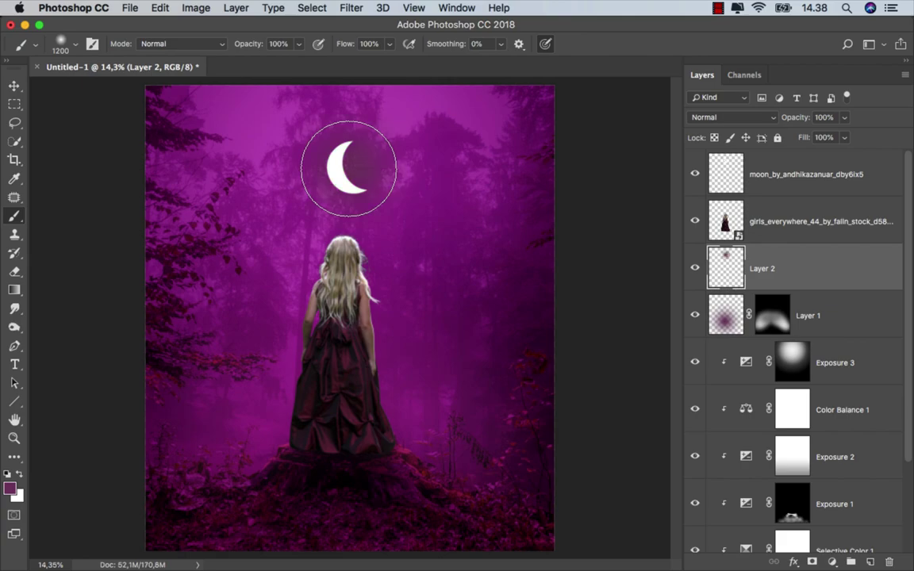
- Set Layer 2 to Overlay blending and compare it off and on
left_click(710, 119)
left_click(702, 268)
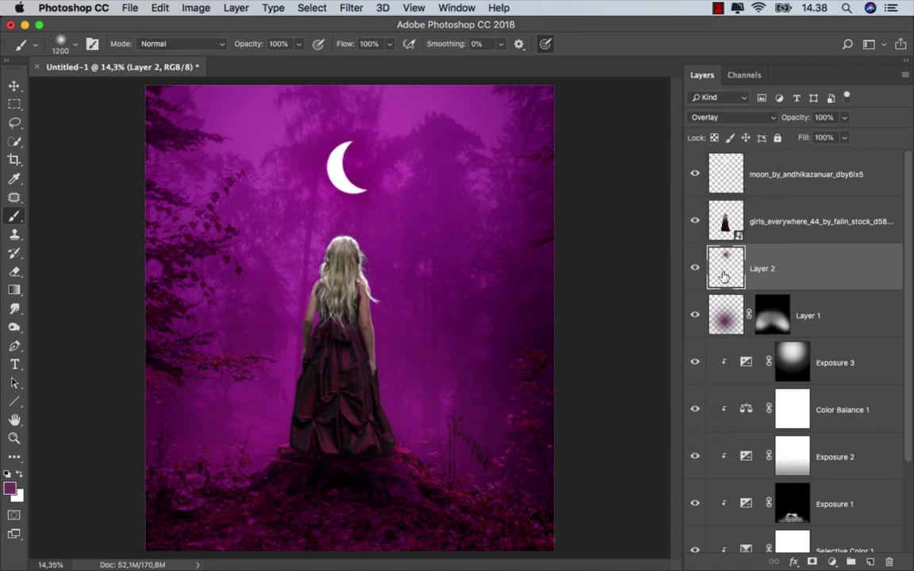
left_click(695, 268)
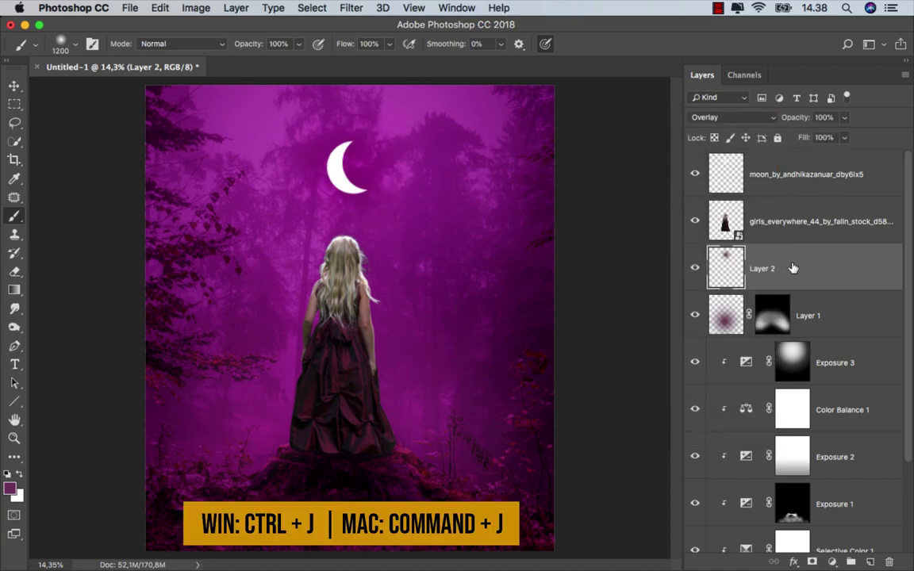
- Duplicate Layer 2 and set the copy to Linear Dodge (Add)
key("cmd+j")
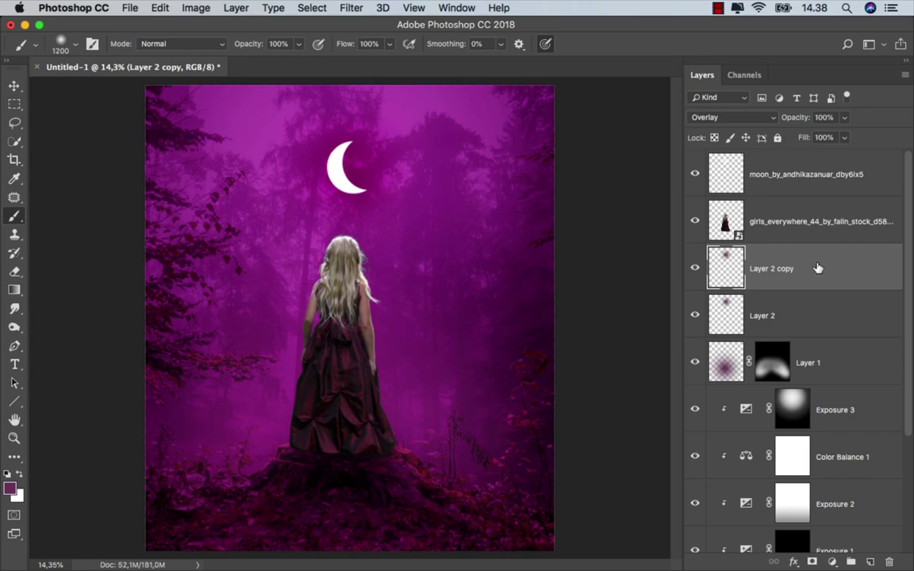
left_click(732, 117)
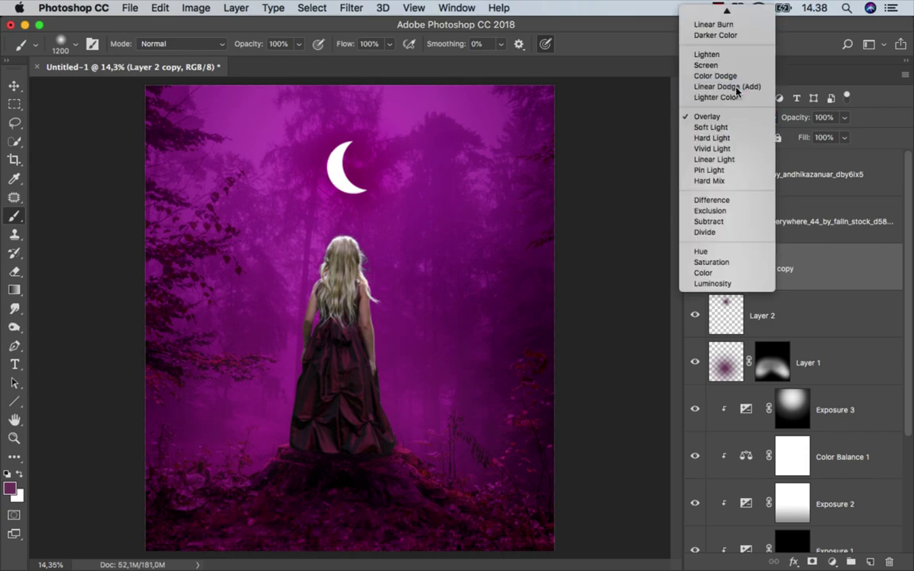
left_click(736, 87)
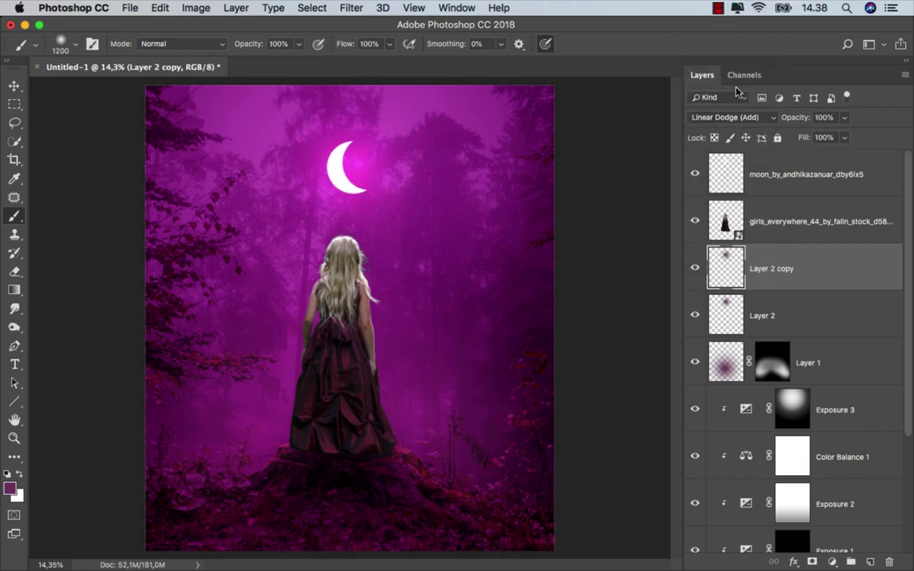
left_click(696, 269)
- Lower Layer 2's Fill to 50%
key("v")
left_click(792, 316)
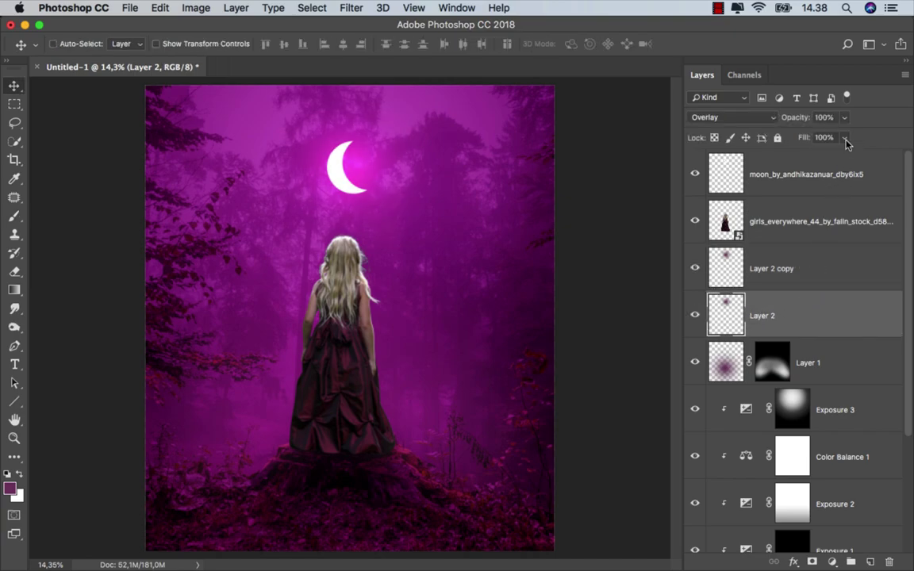
left_click_drag(846, 138, 811, 158)
left_click(774, 313)
- Scale both moon-glow layers together to 150%, then select the moon layer
left_click(797, 271, "shift")
key("super+t")
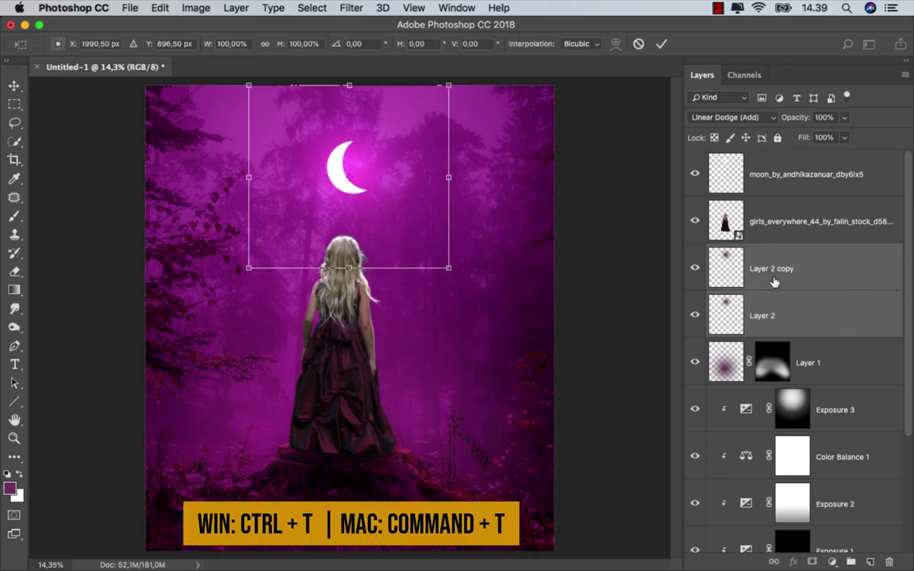
mouse_move(449, 267)
left_mouse_down()
mouse_move(515, 313)
mouse_move(502, 317)
left_mouse_up()
left_click_drag(435, 210, 435, 217)
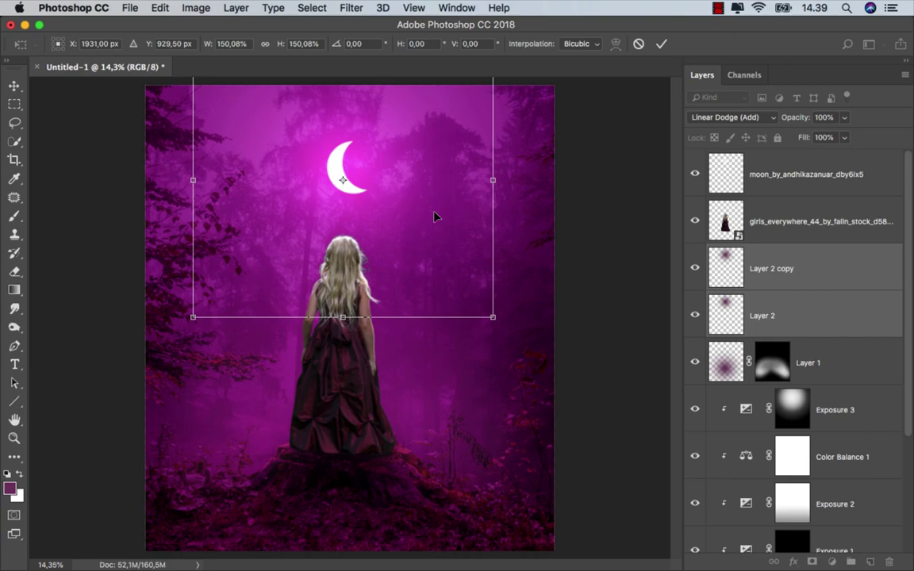
left_click(661, 44)
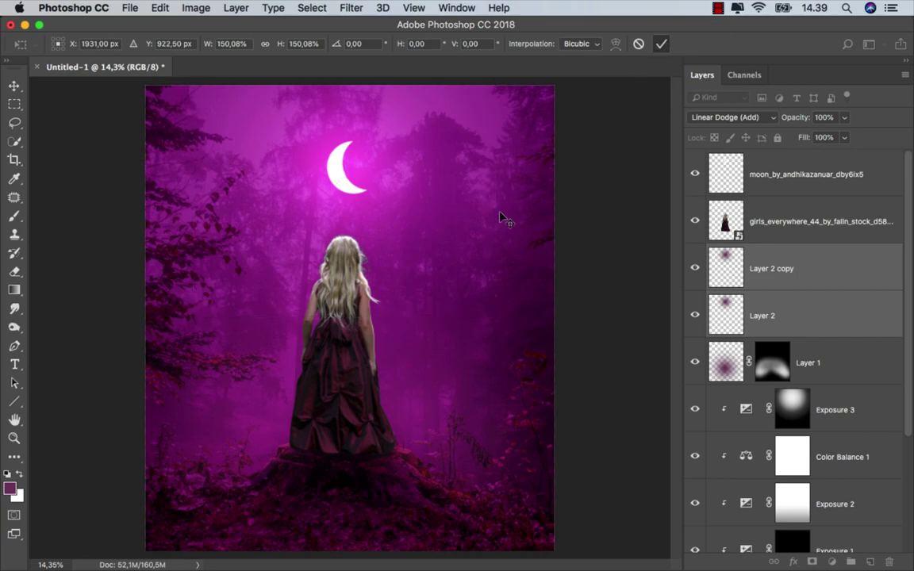
scroll(473, 240, "down", 1)
scroll(475, 242, "down", 1)
scroll(474, 242, "up", 1)
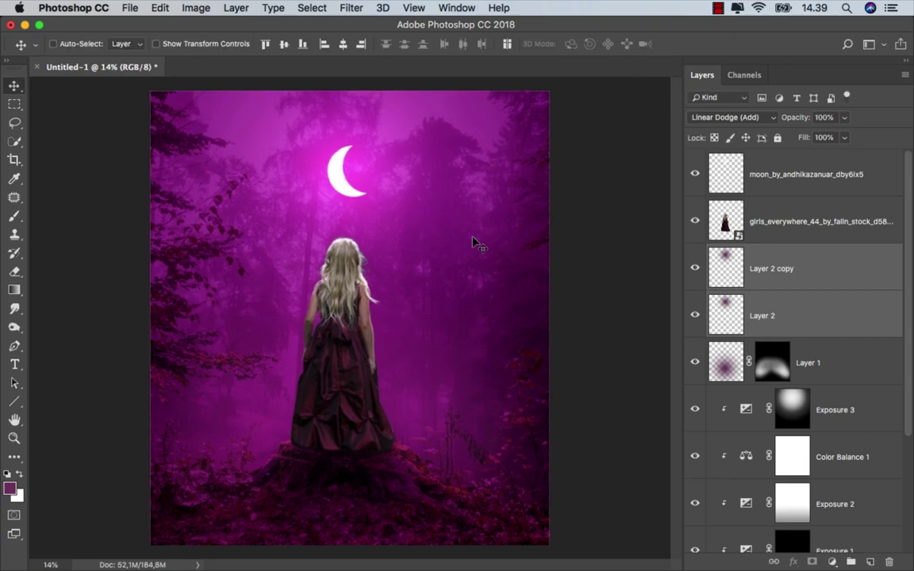
left_click(804, 274)
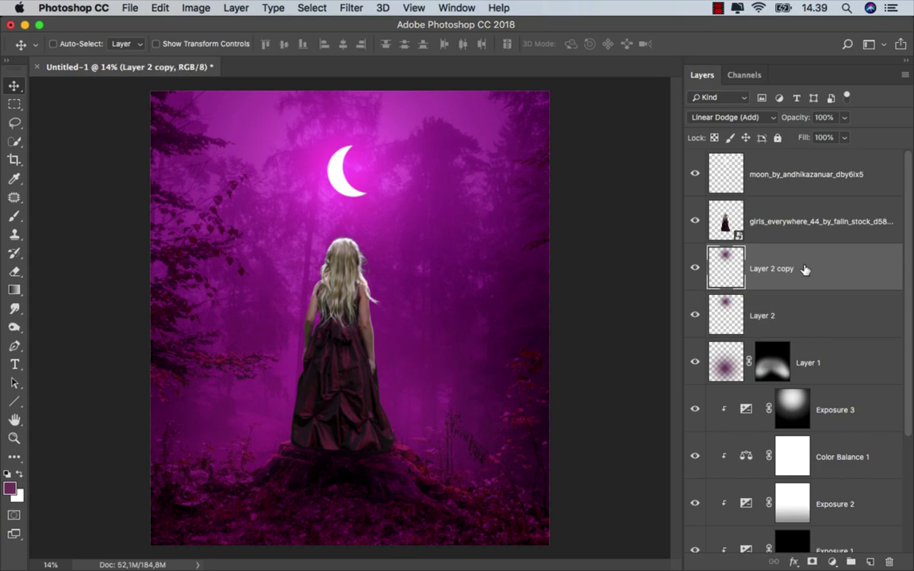
left_click(793, 178)
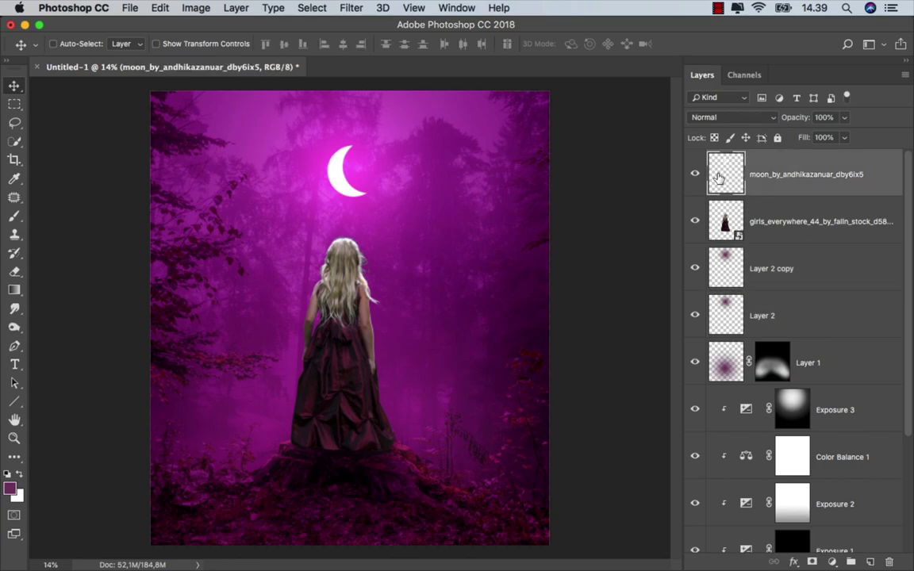
- Add a Drop Shadow to the moon layer, coloured with a bright pink sampled beside the moon
right_click(777, 171)
left_click(698, 172)
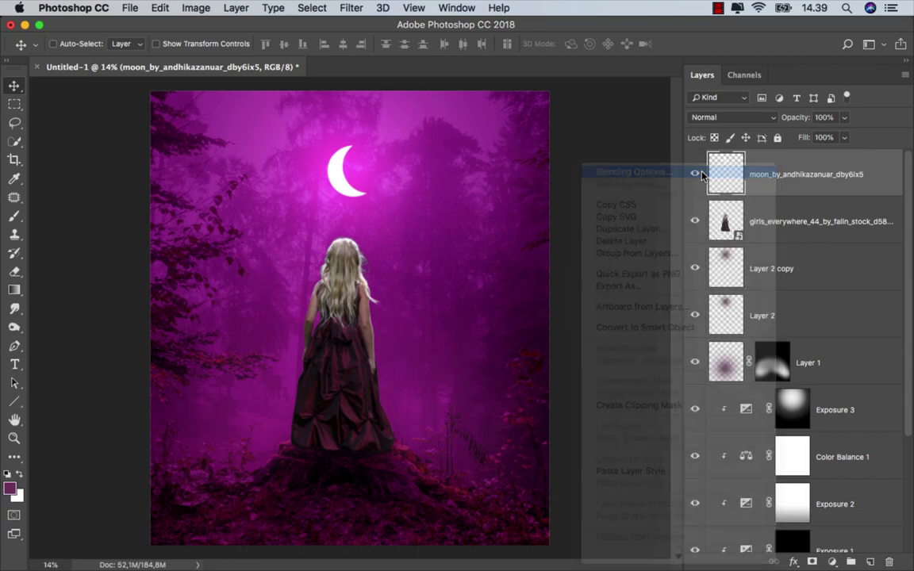
left_click_drag(370, 245, 544, 137)
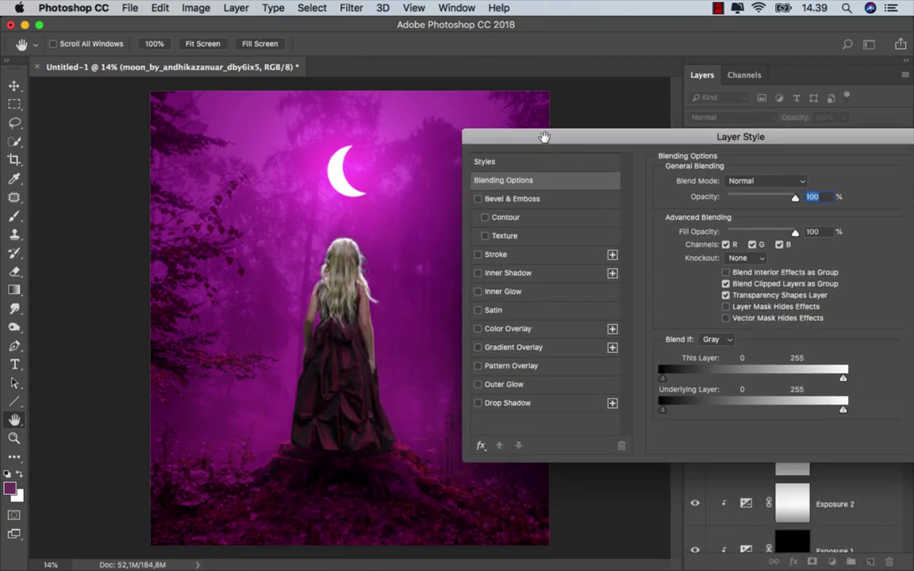
left_click(508, 403)
left_click(802, 184)
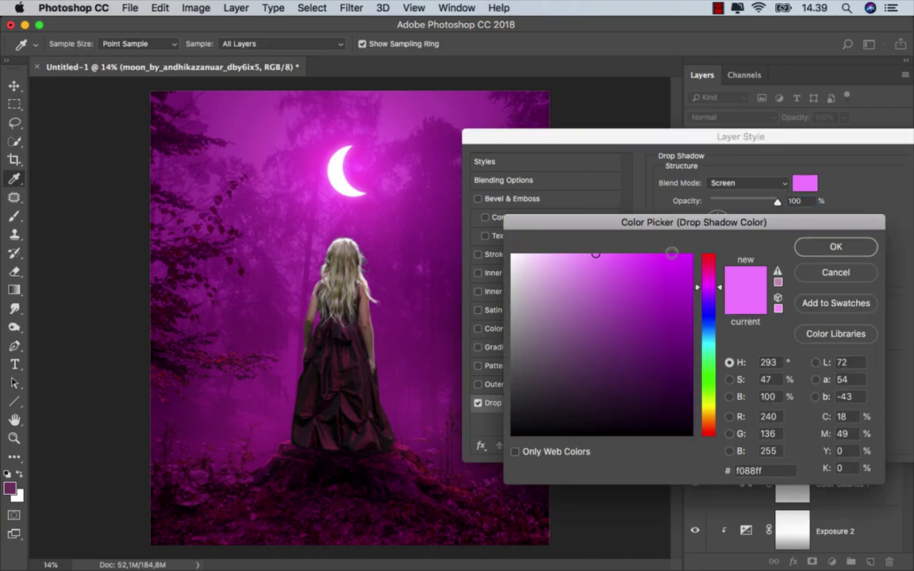
left_click(386, 140)
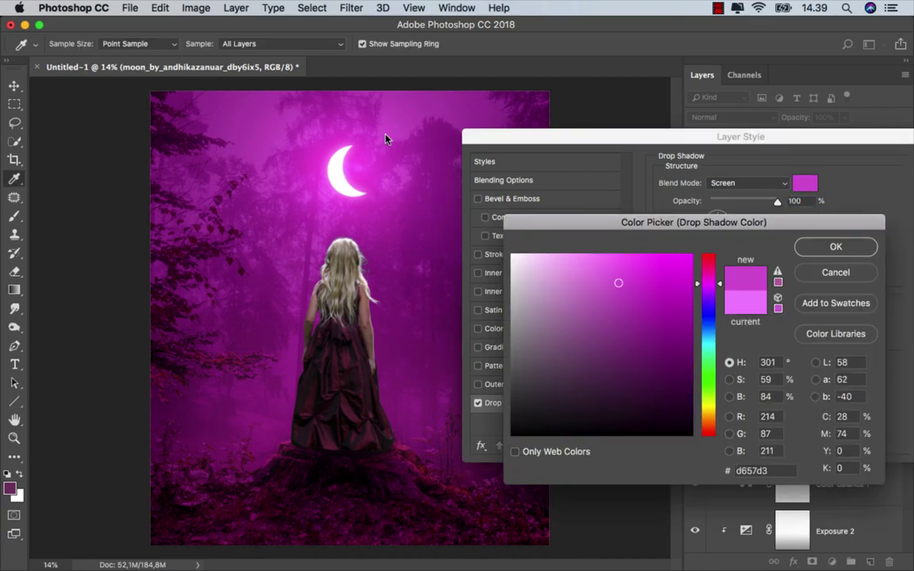
left_click(363, 164)
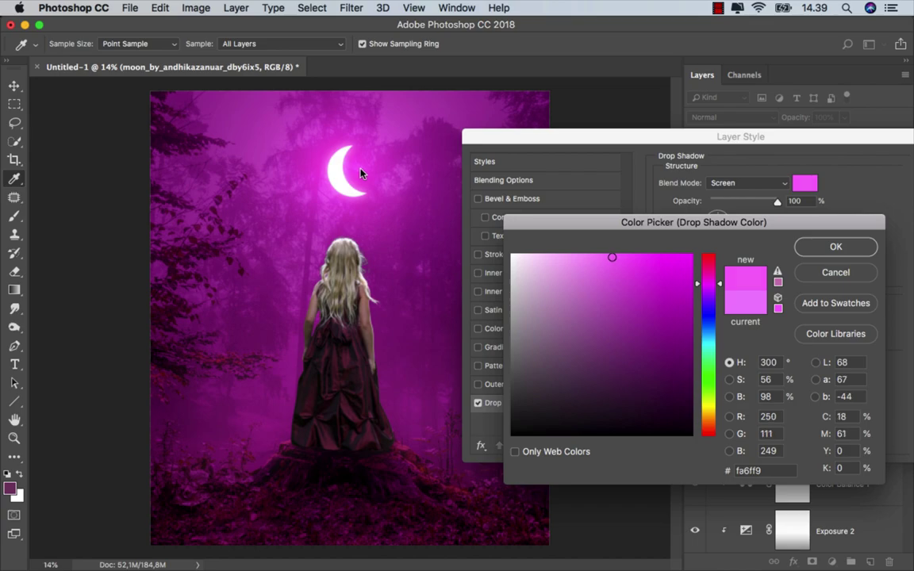
key("Return")
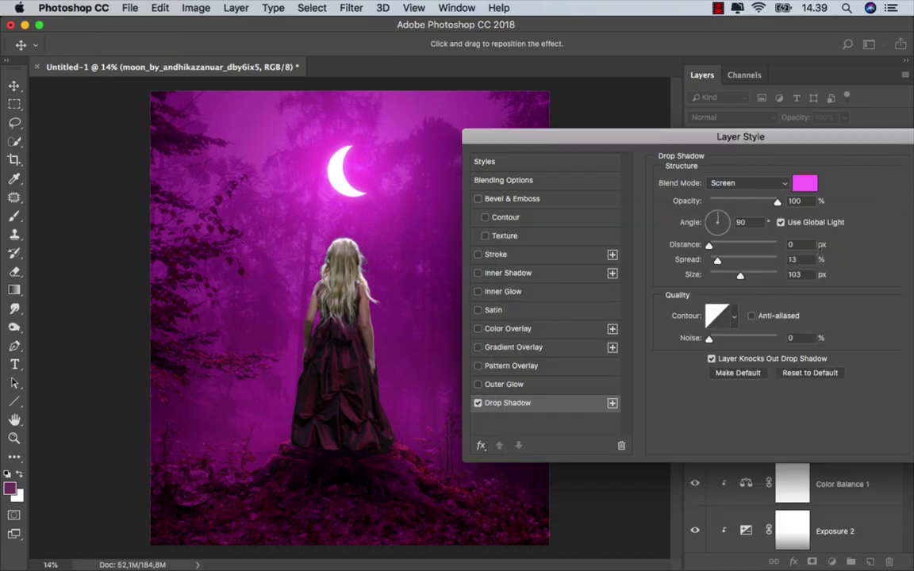
- Apply the Screen drop shadow with spread 13 and size 103 px
key("Tab")
left_click(477, 403)
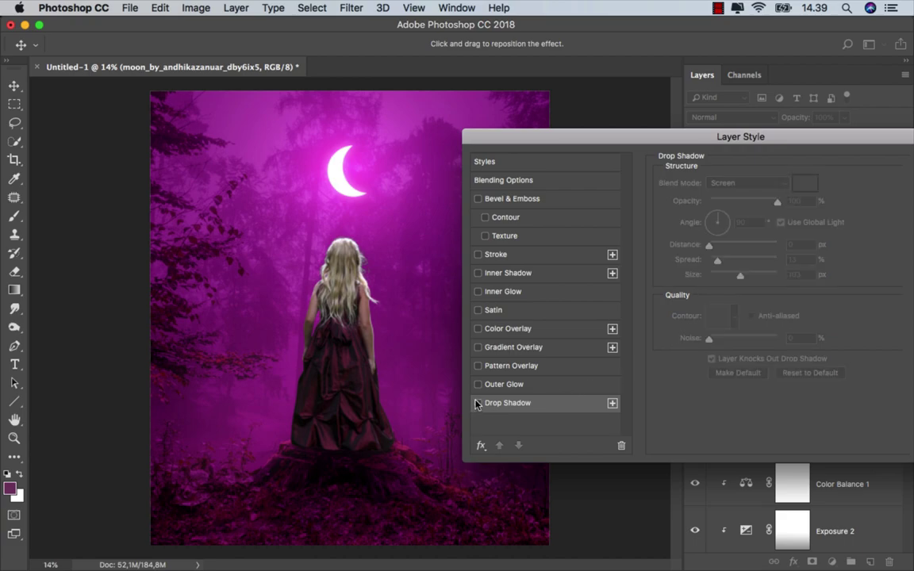
left_click_drag(655, 142, 422, 151)
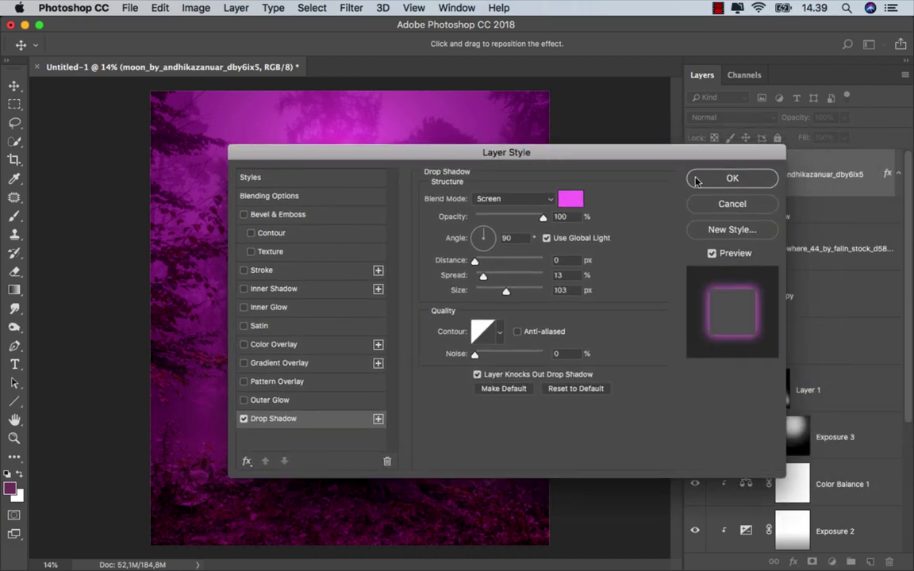
left_click(696, 179)
- Compare the moon's effects off and on, and the scene with the girl hidden and shown
left_click(723, 202)
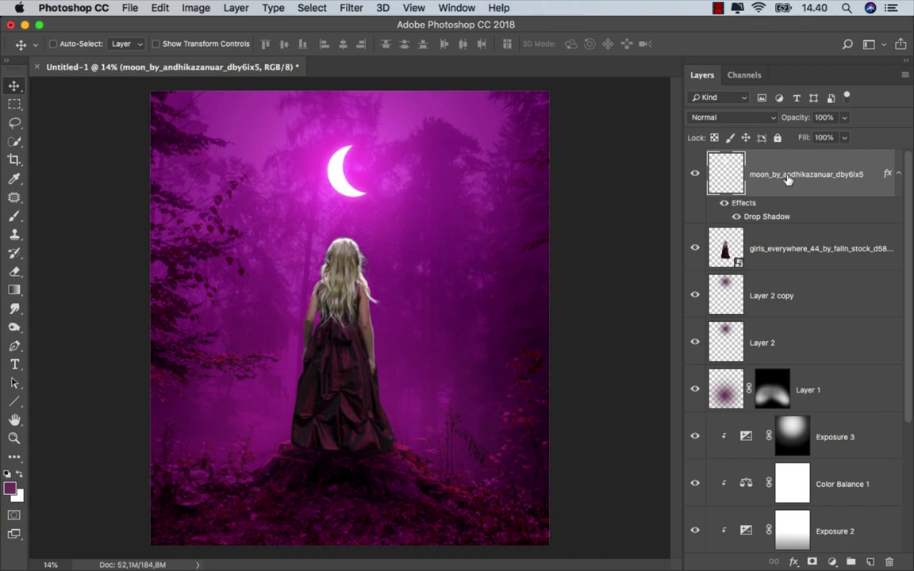
left_click(783, 250)
left_click(695, 249)
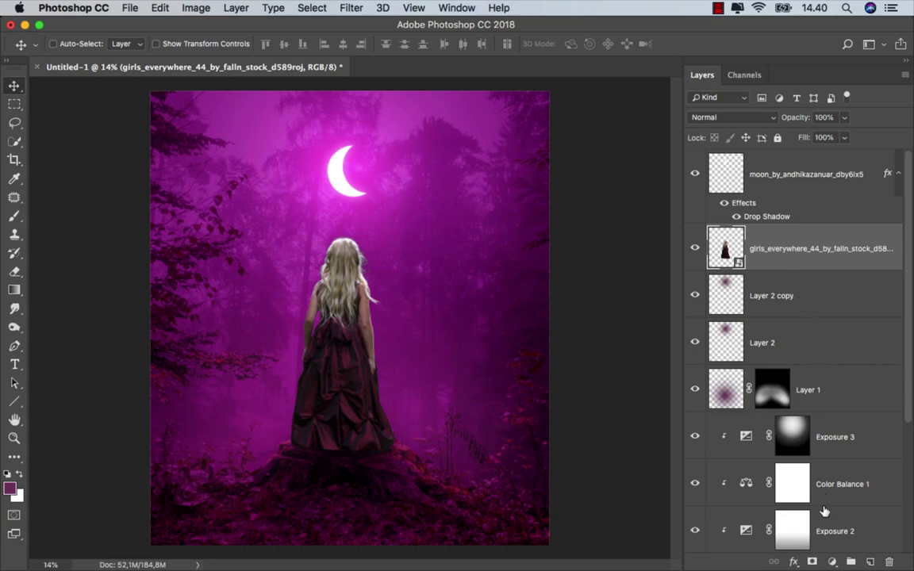
- Add a Selective Color adjustment clipped to the girl and shift its Reds toward cyan
left_click(831, 561)
left_click(817, 527)
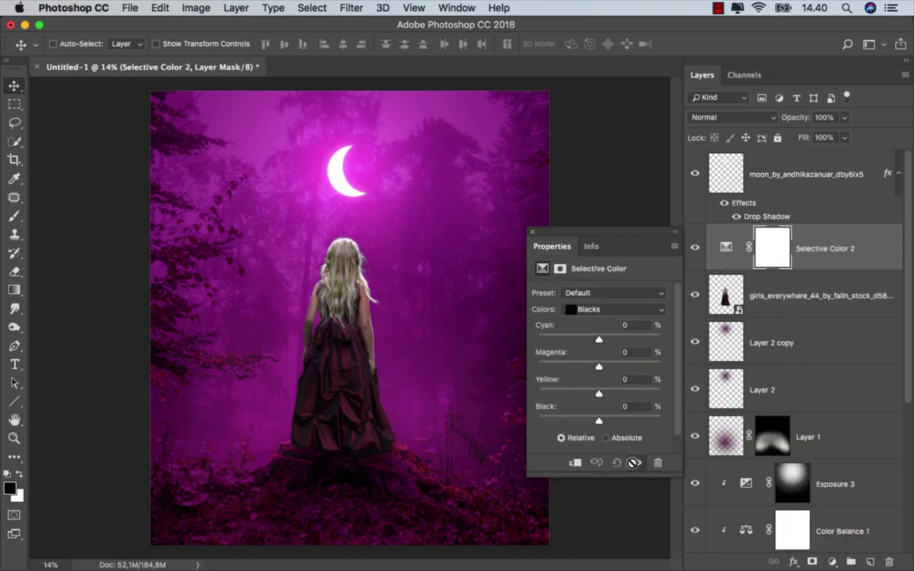
left_click(576, 464)
left_click(596, 314)
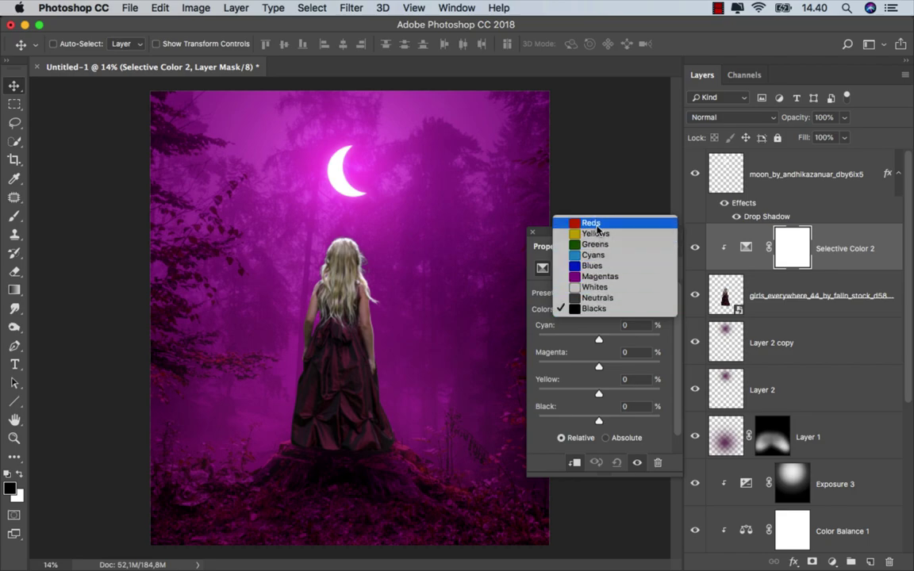
left_click(595, 225)
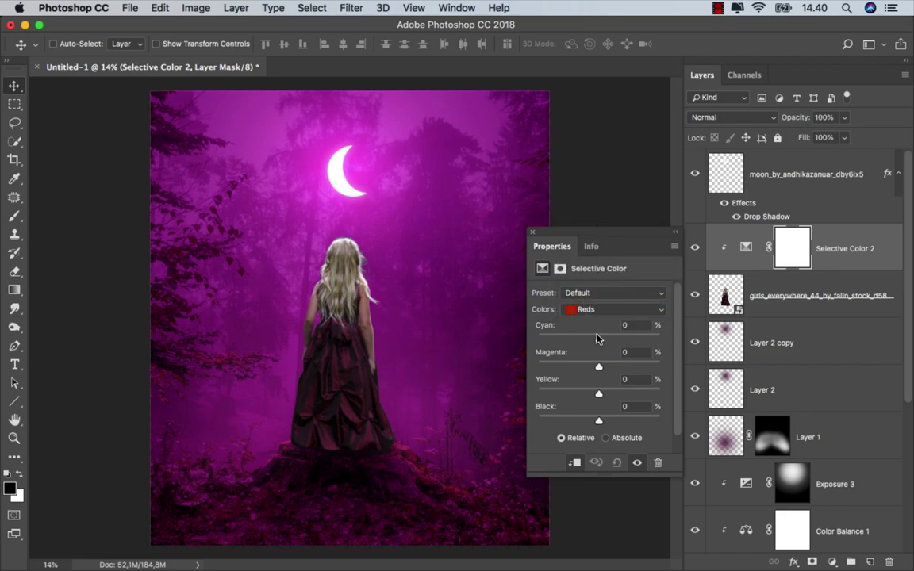
left_click_drag(597, 334, 629, 334)
- Set Magentas to Cyan +100 and Yellow -100, then invert the adjustment's mask to black
left_click(603, 309)
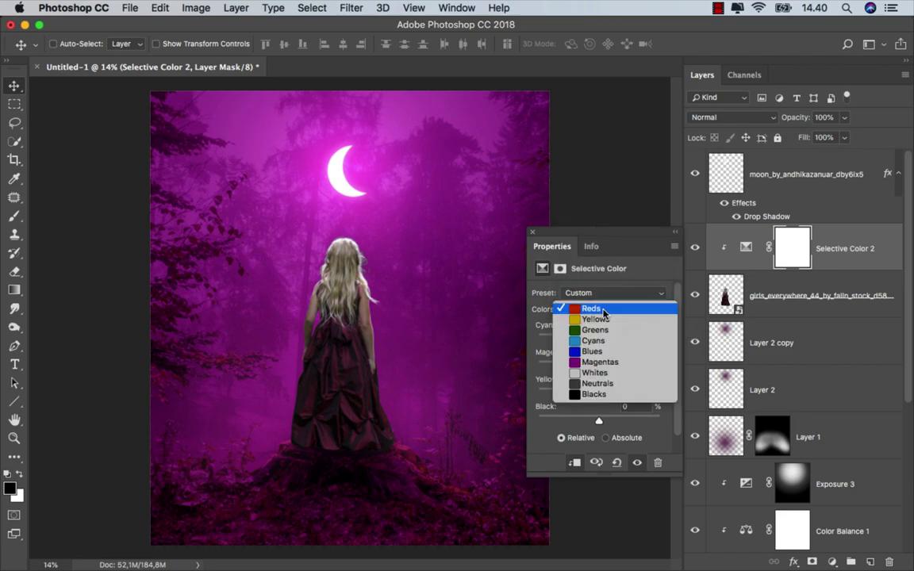
left_click(604, 363)
left_click_drag(598, 338, 706, 338)
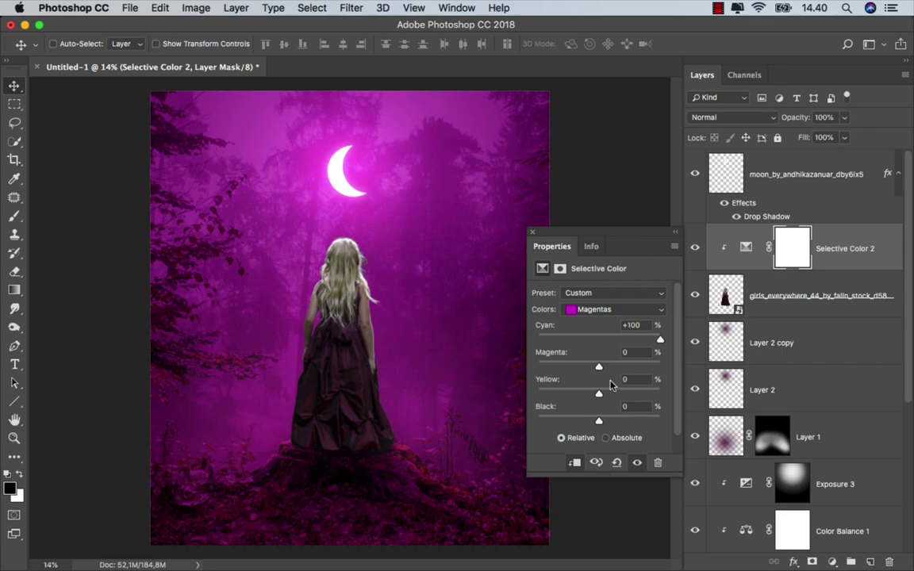
left_click_drag(598, 393, 461, 400)
left_click(533, 234)
left_click(696, 248)
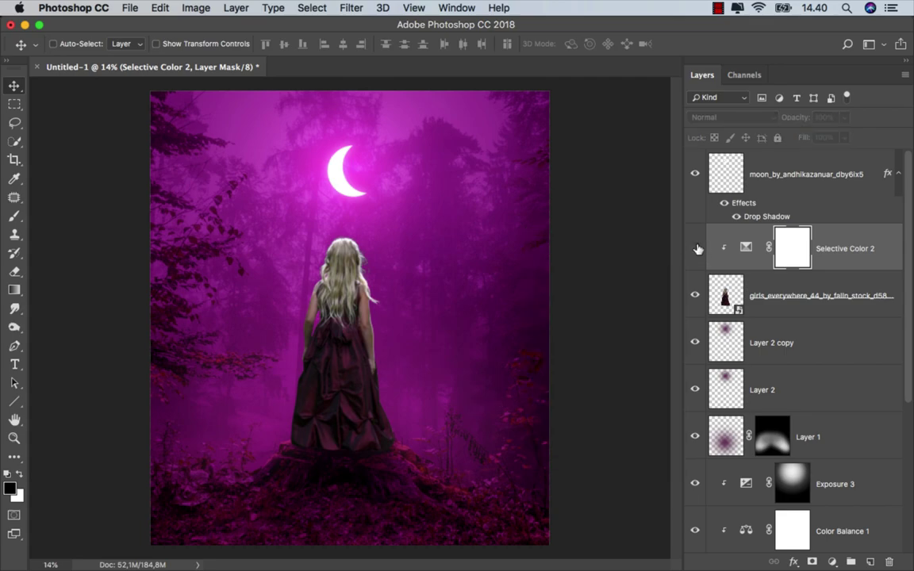
left_click(695, 248)
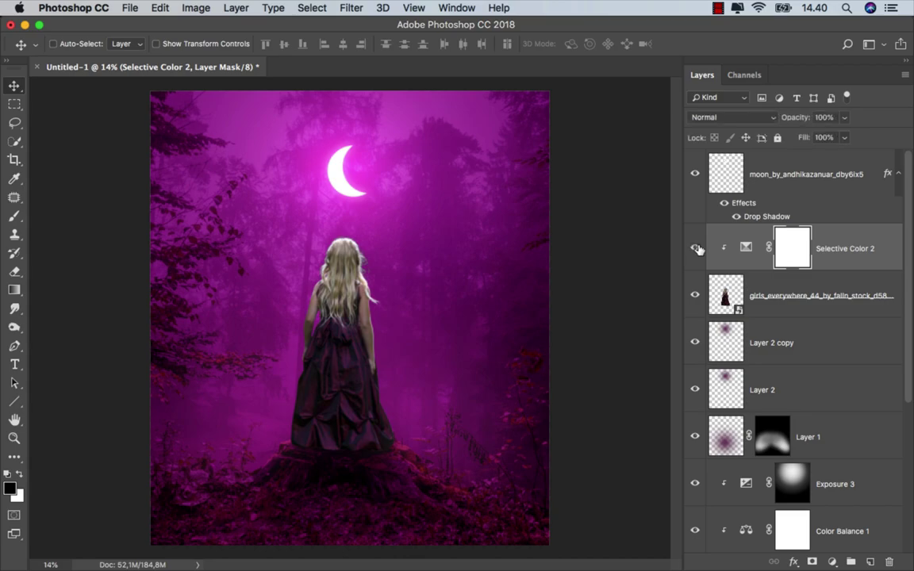
key("super+i")
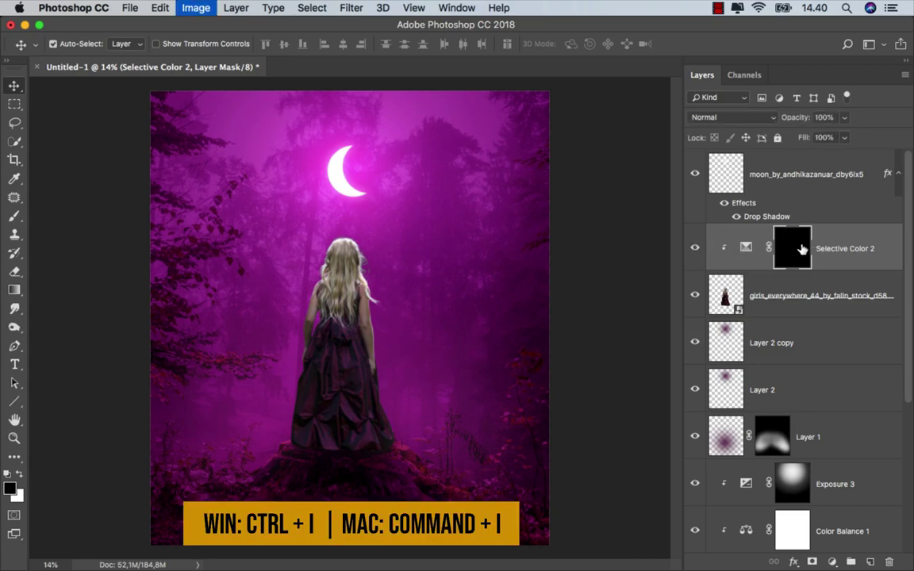
- Paint white at 19% brush opacity on the Selective Color 2 mask over the lower skirt
left_click(14, 216)
left_click(18, 474)
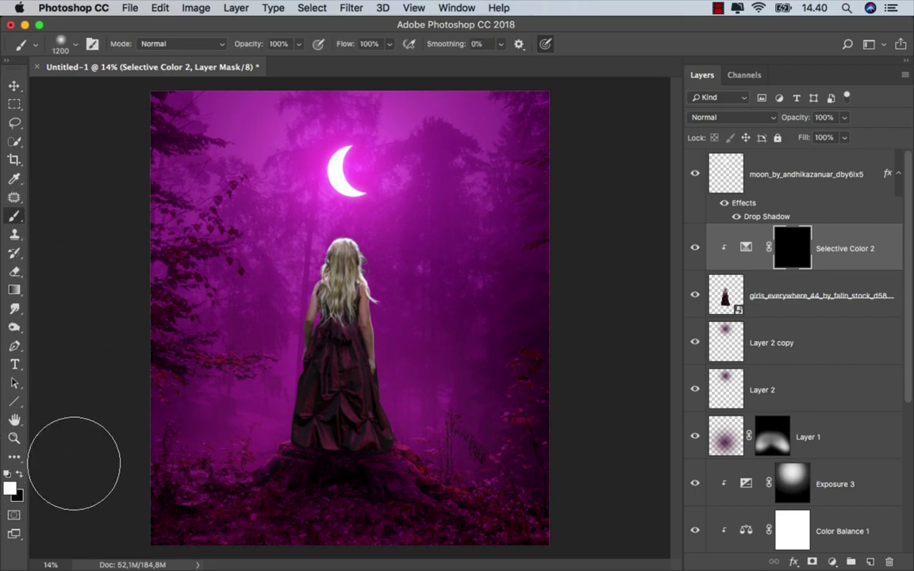
scroll(326, 434, "up", 2)
scroll(337, 429, "up", 3)
scroll(336, 424, "up", 2)
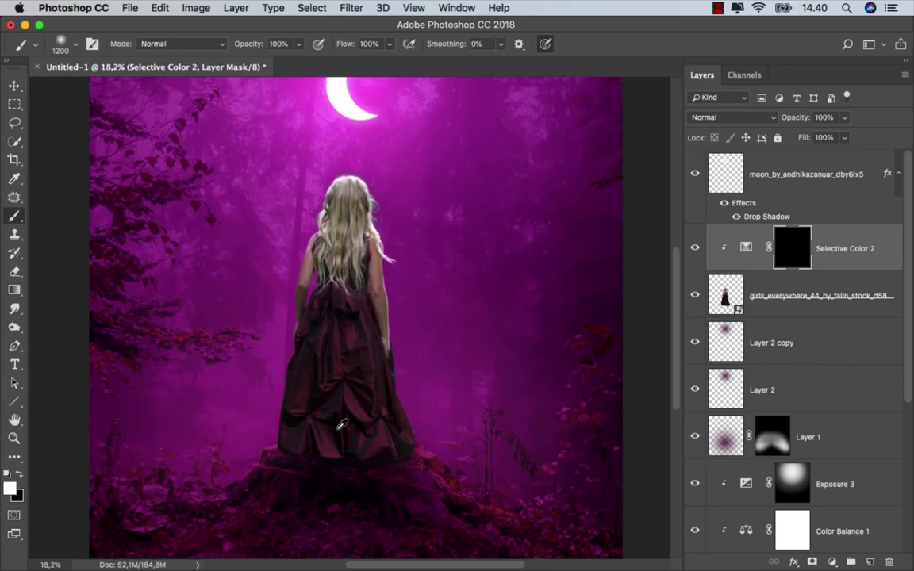
left_click(298, 45)
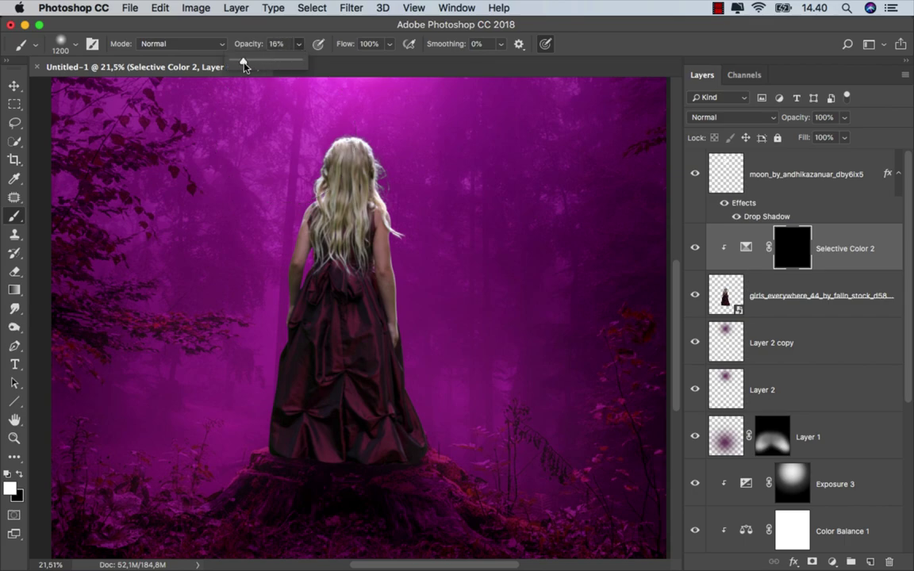
left_click_drag(243, 63, 246, 62)
left_click_drag(336, 347, 354, 394)
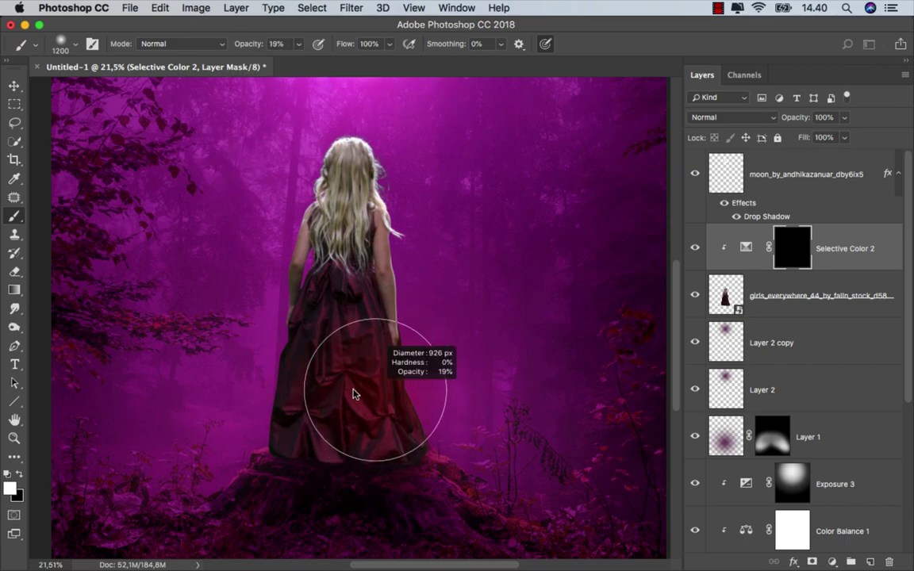
mouse_move(296, 432)
left_mouse_down()
mouse_move(381, 448)
mouse_move(331, 382)
mouse_move(364, 451)
mouse_move(330, 357)
mouse_move(372, 389)
left_mouse_up()
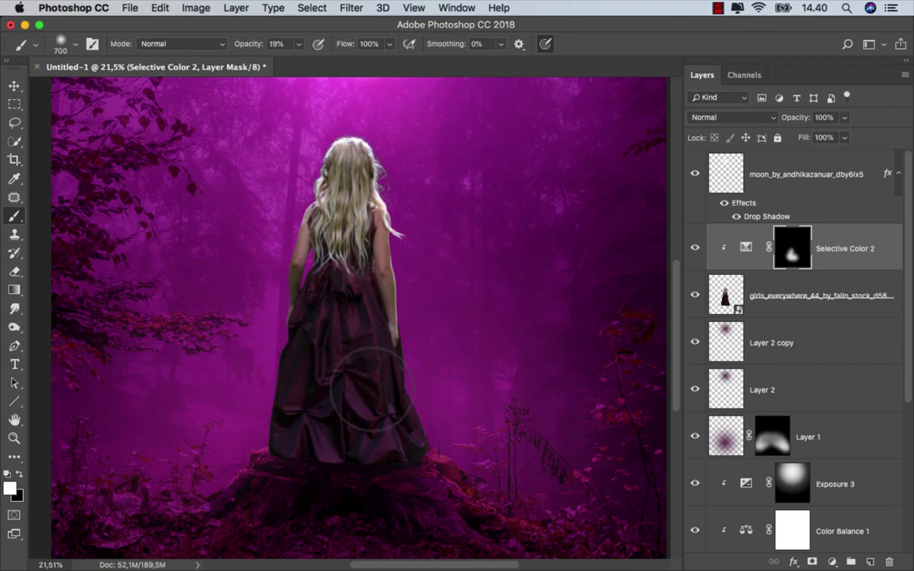
scroll(387, 458, "down", 3)
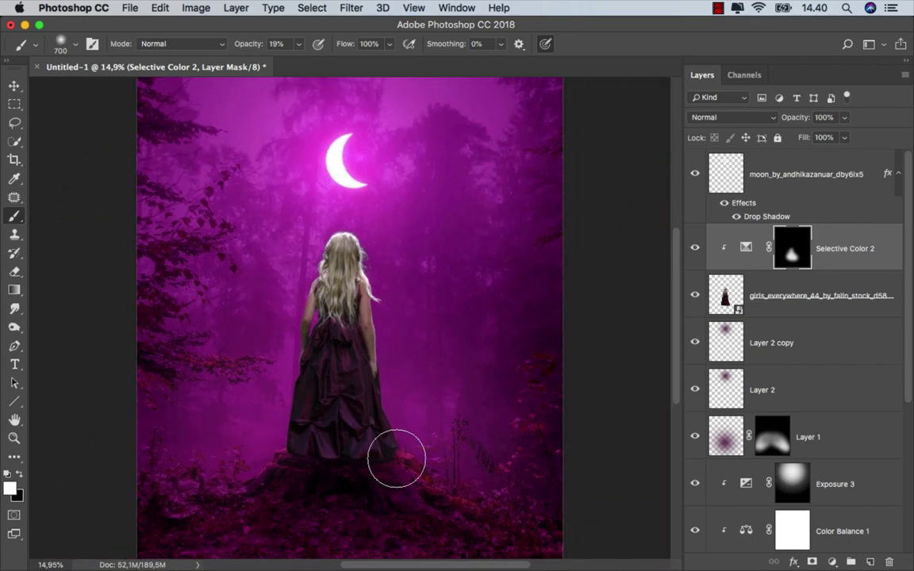
- Re-enable the dress adjustment and add another Selective Color adjustment clipped to the girl
key("v")
left_click(695, 251)
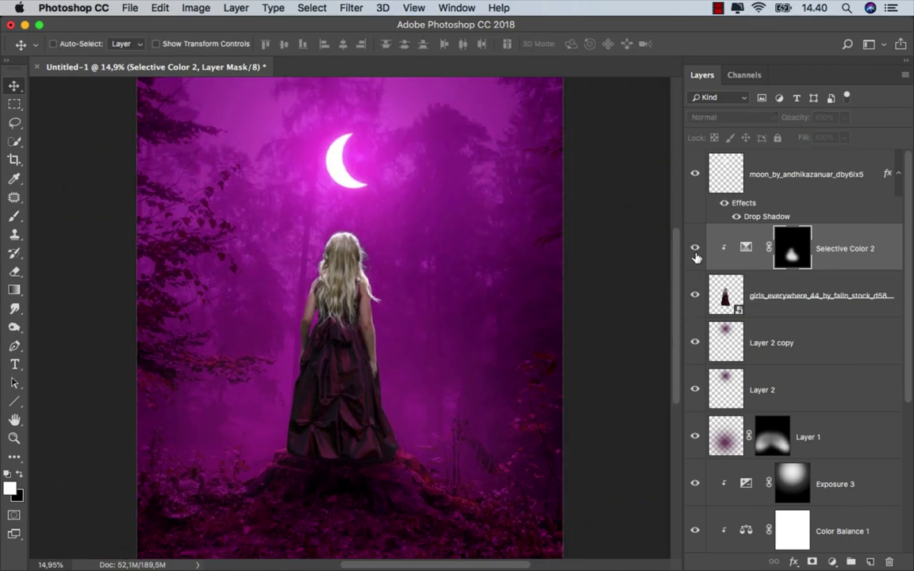
key("super+2")
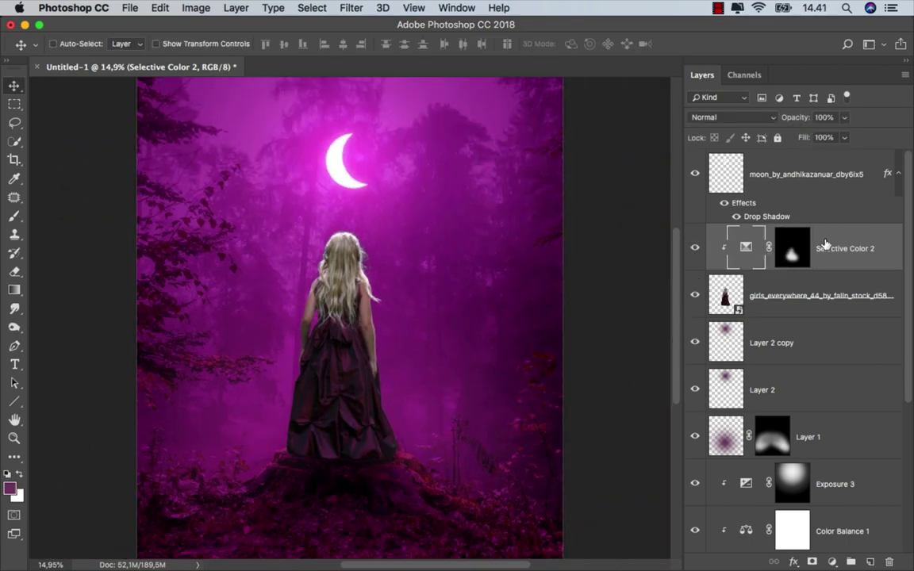
left_click(832, 562)
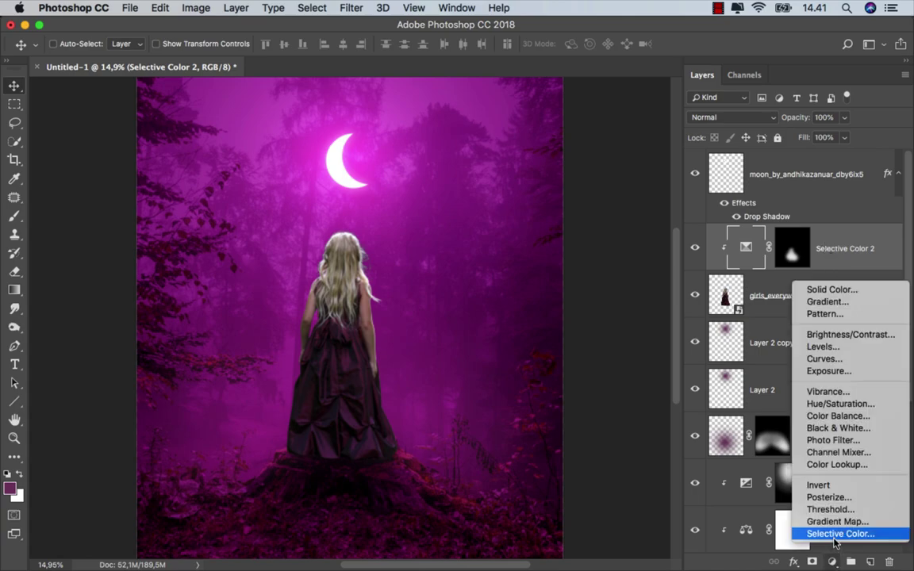
left_click(838, 536)
left_click(573, 461)
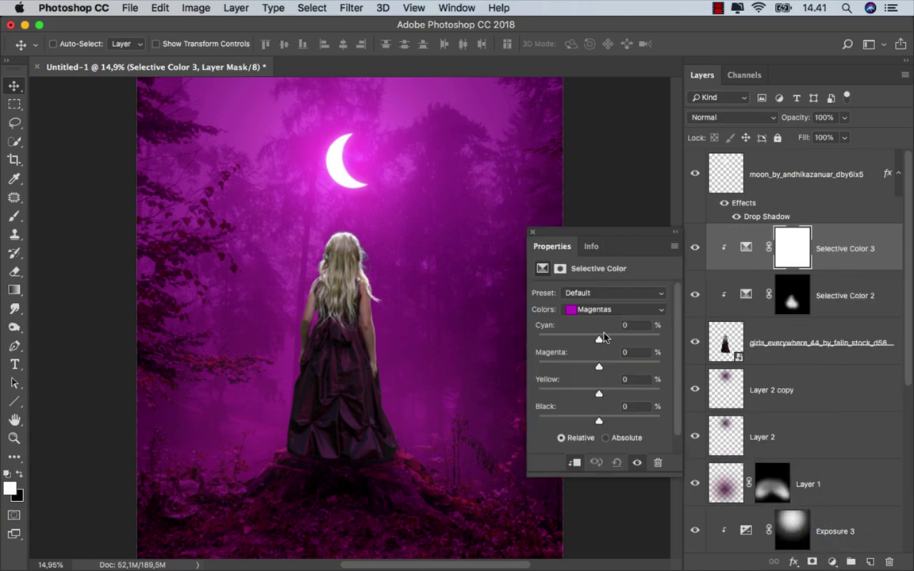
- Set the Blacks range's Black slider to -5, compare it, and select the girl's layer
left_click(608, 310)
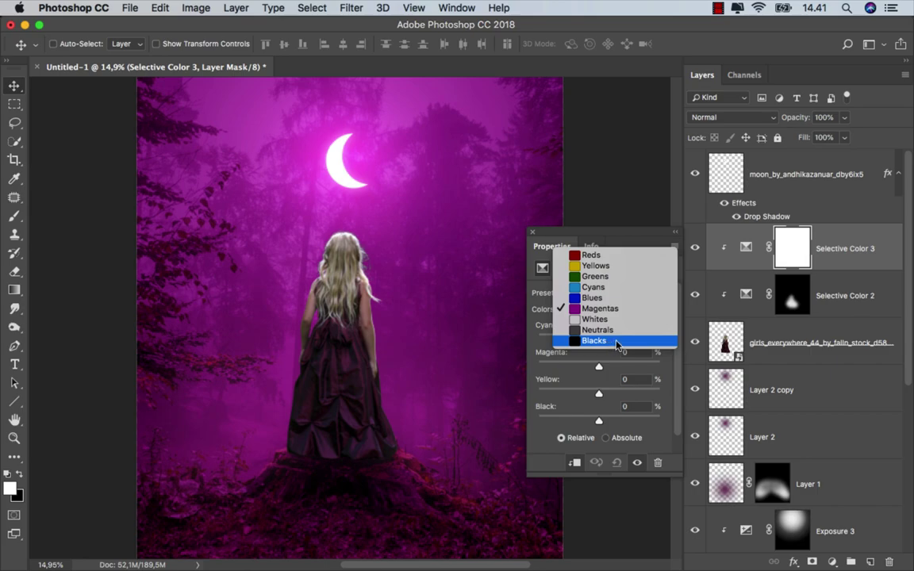
left_click(607, 343)
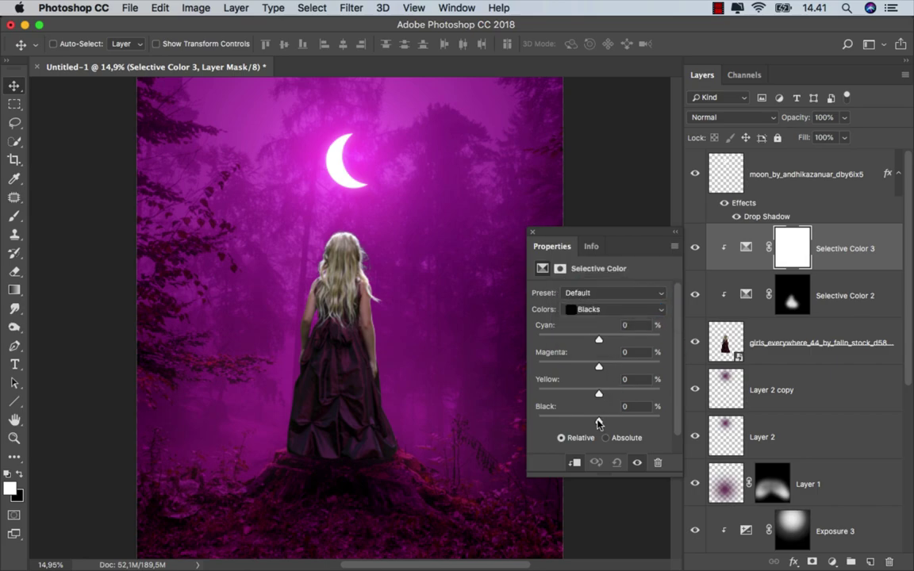
left_click_drag(599, 423, 598, 423)
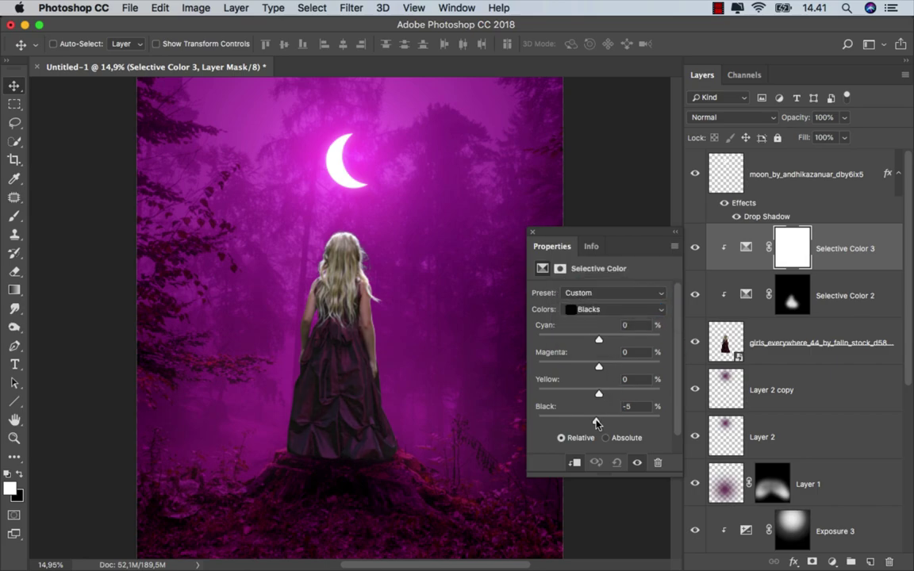
left_click(532, 233)
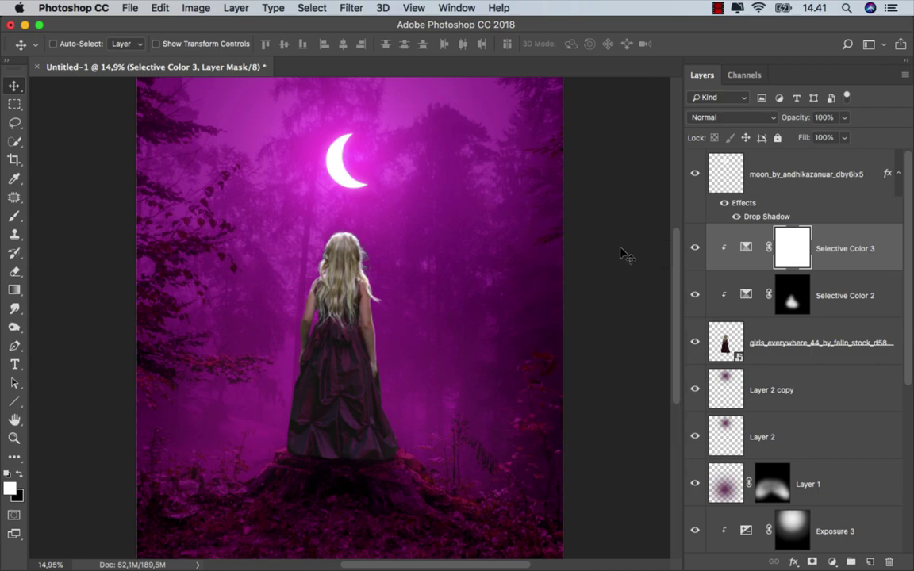
left_click(695, 248)
left_click(796, 247)
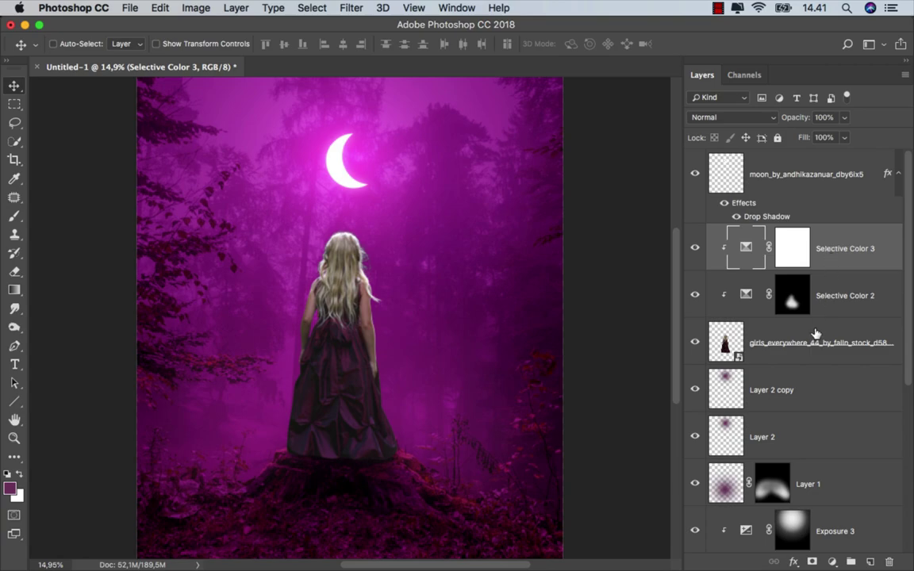
left_click(775, 342)
- Enable an Inner Shadow effect in the girl layer's Layer Style
right_click(776, 342)
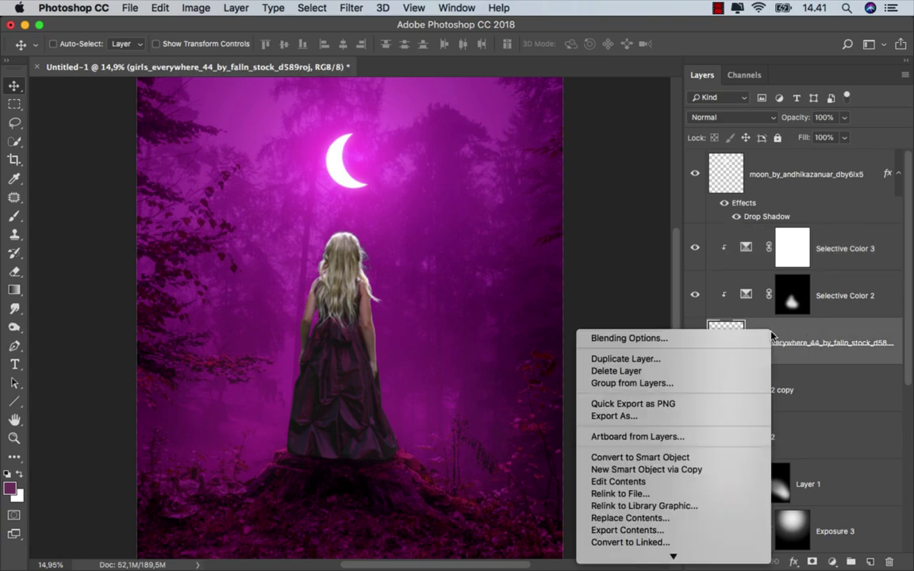
left_click(702, 342)
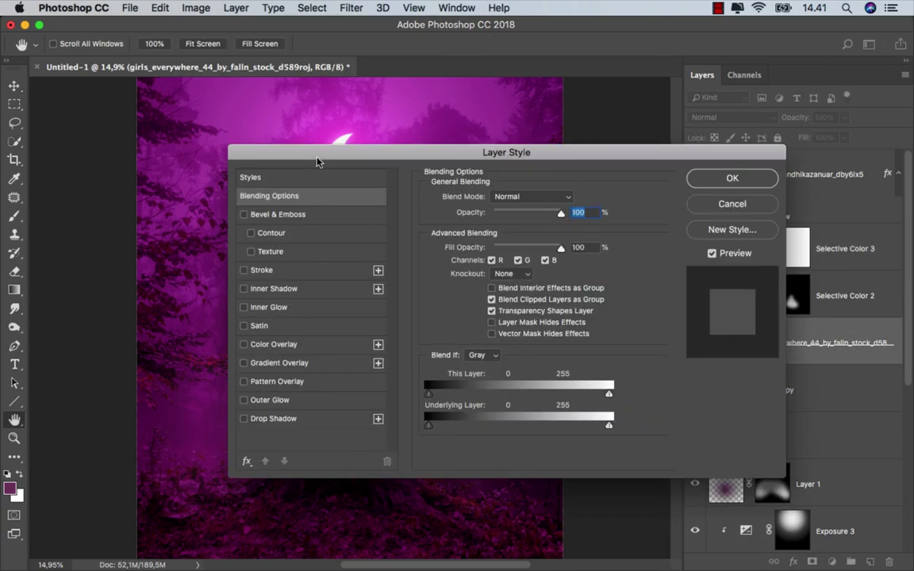
left_click_drag(316, 162, 554, 193)
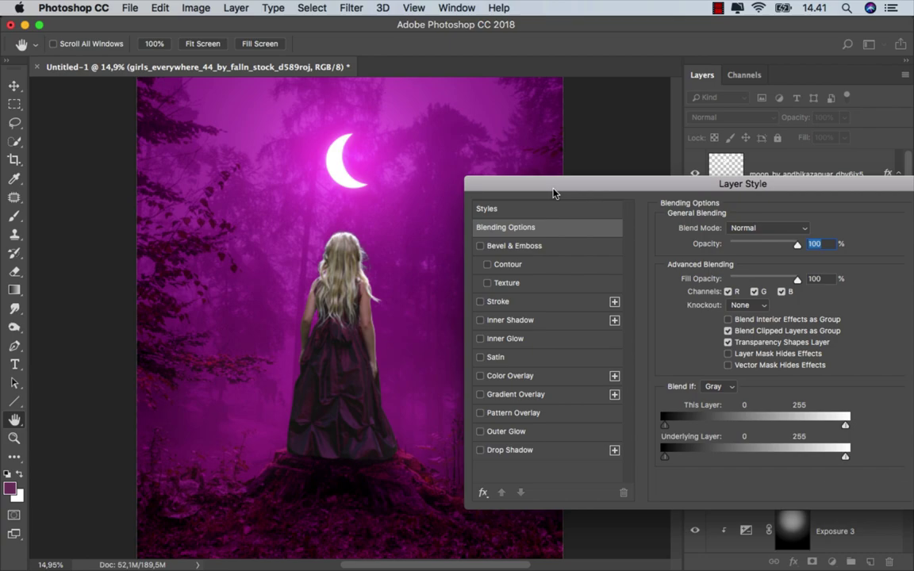
left_click(481, 321)
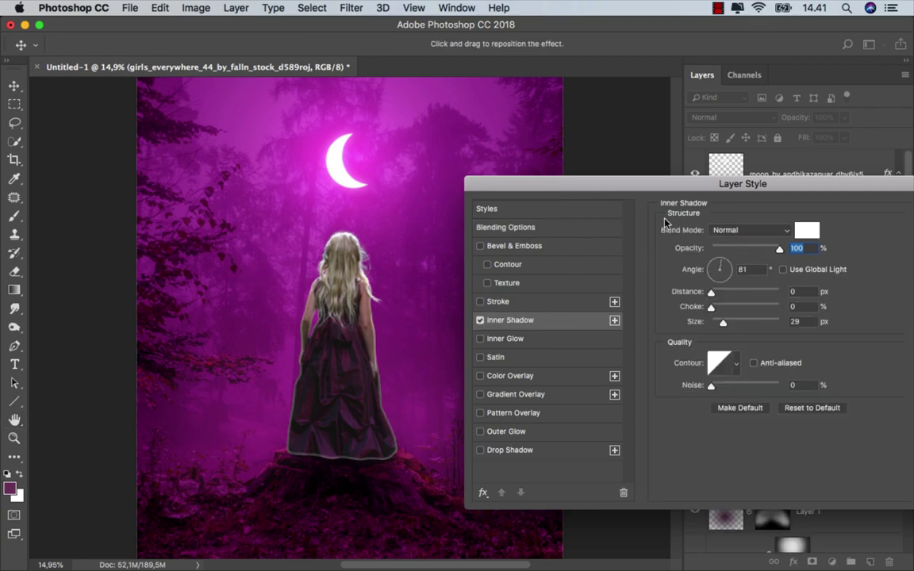
left_click_drag(662, 187, 636, 193)
- Colour the inner shadow with magenta sampled from the canvas, in Linear Dodge (Add) mode
left_click(781, 235)
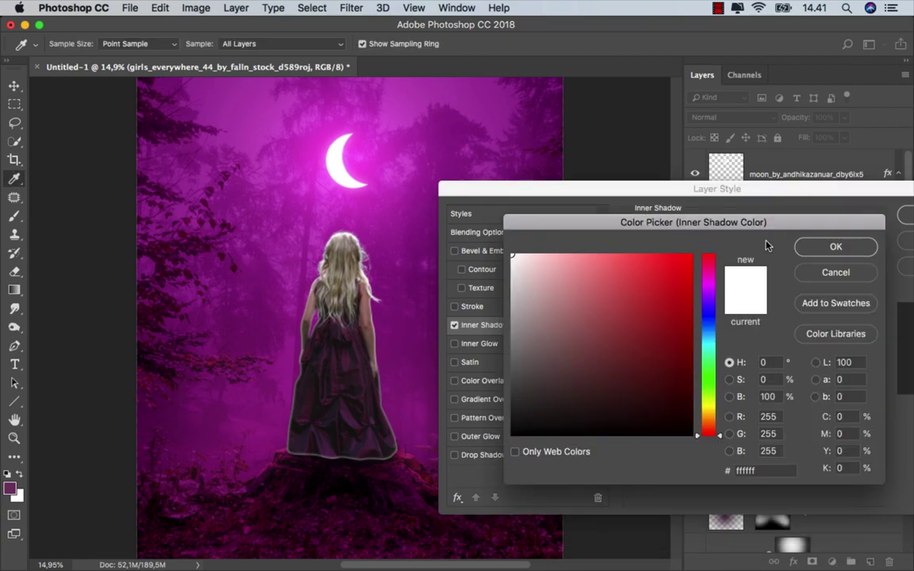
left_click(368, 218)
left_click(369, 207)
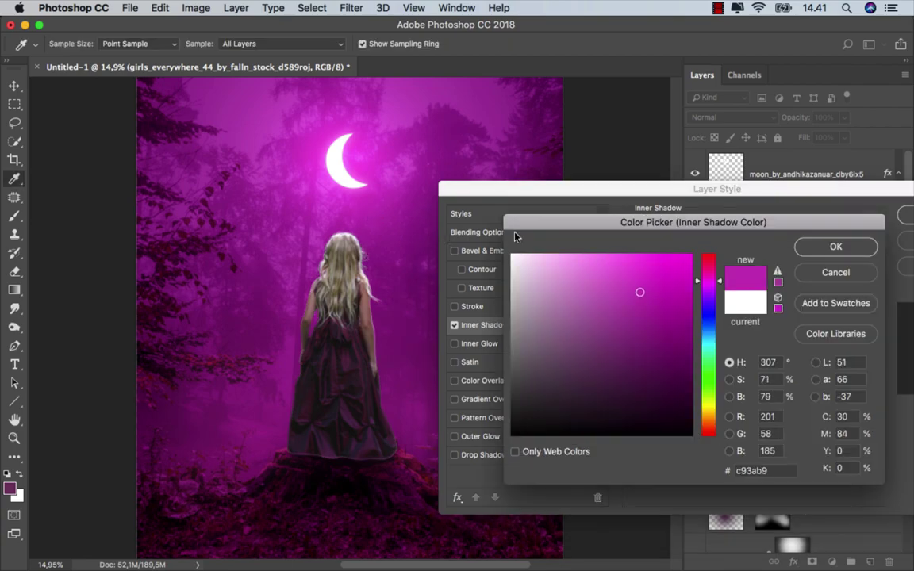
left_click(796, 247)
left_click(718, 235)
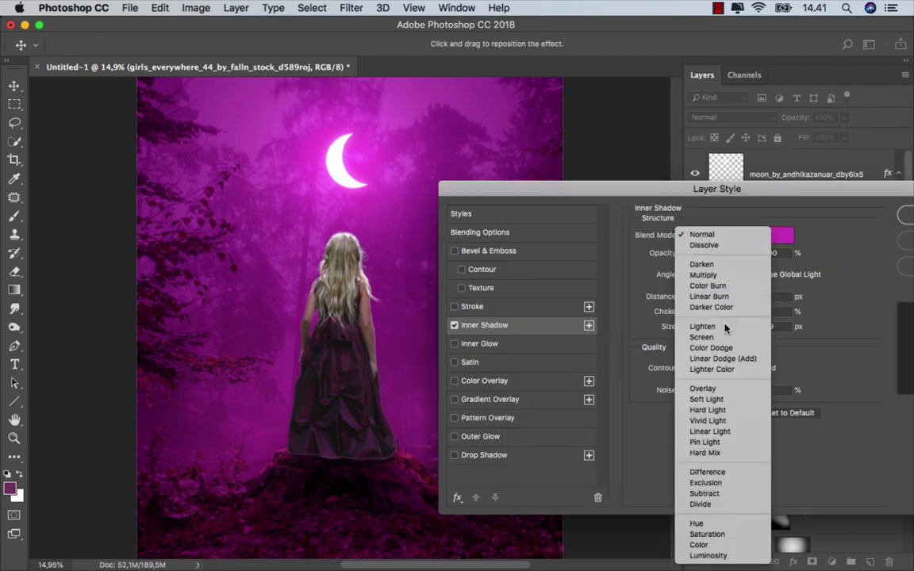
left_click(727, 361)
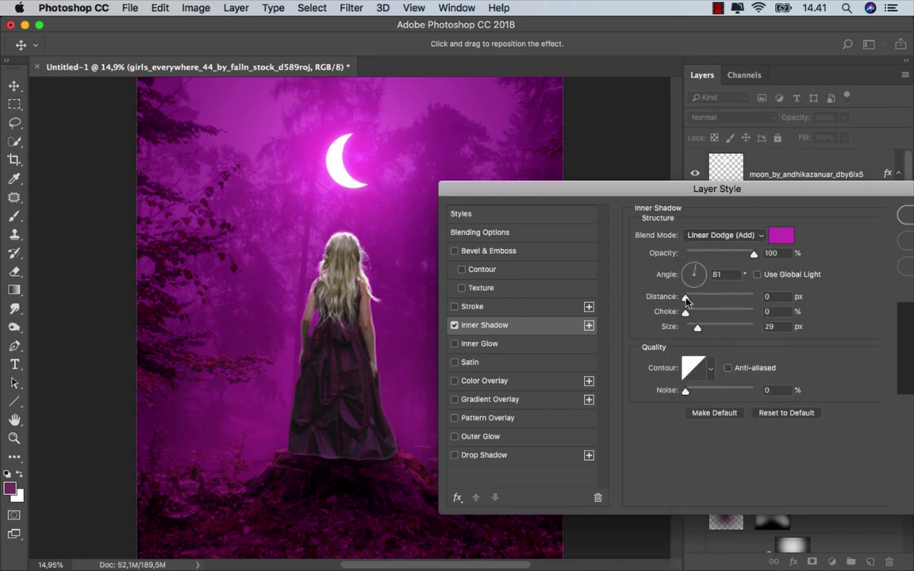
- Set the inner shadow to distance 11 px, angle 89°, size 46 px, opacity 93%
left_click_drag(686, 298, 688, 299)
left_click_drag(695, 273, 696, 259)
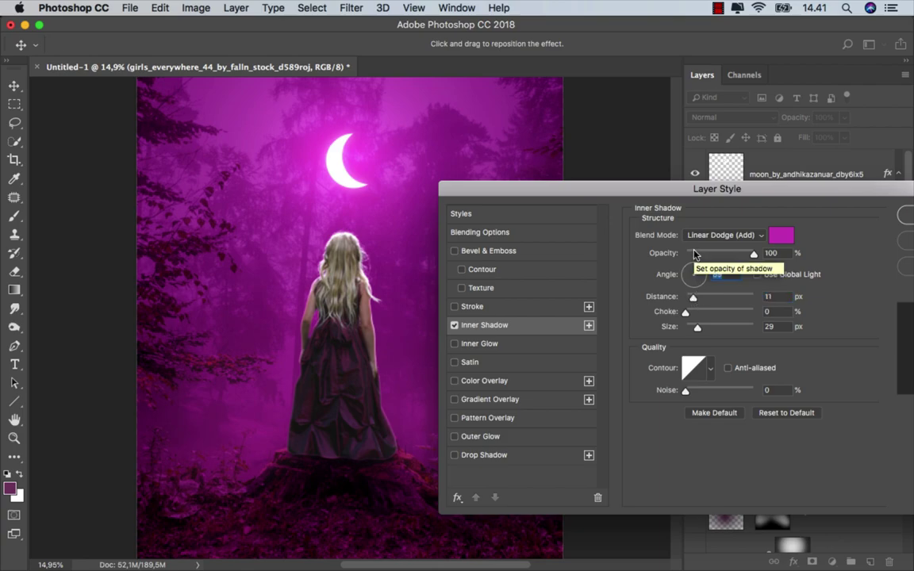
scroll(341, 262, "up", 1)
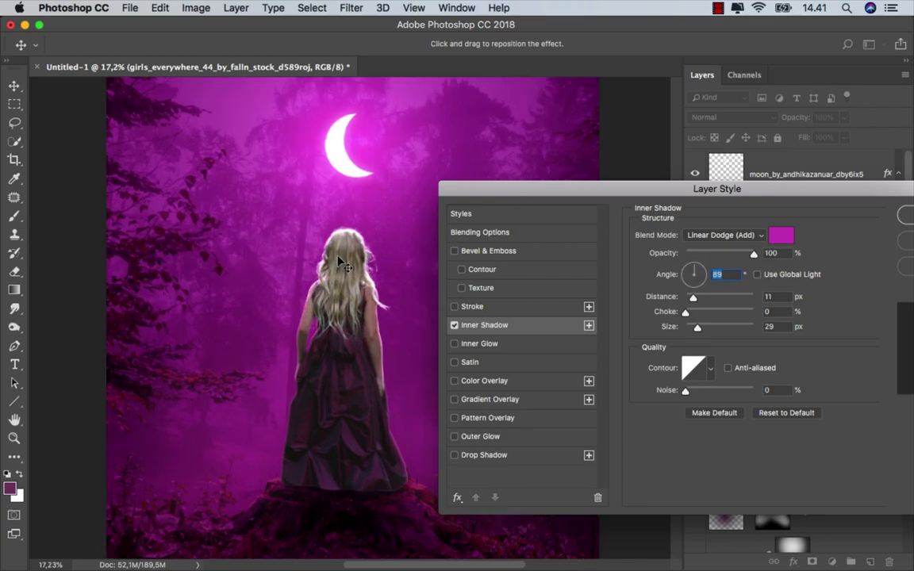
scroll(347, 270, "up", 4)
scroll(347, 270, "up", 1)
scroll(317, 254, "right", 2)
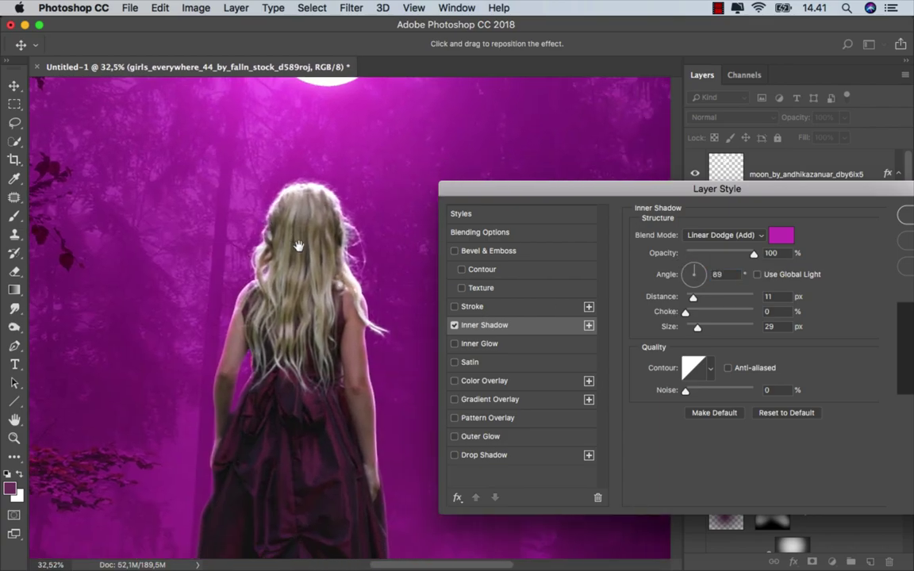
scroll(301, 246, "down", 2)
left_click_drag(696, 334, 702, 328)
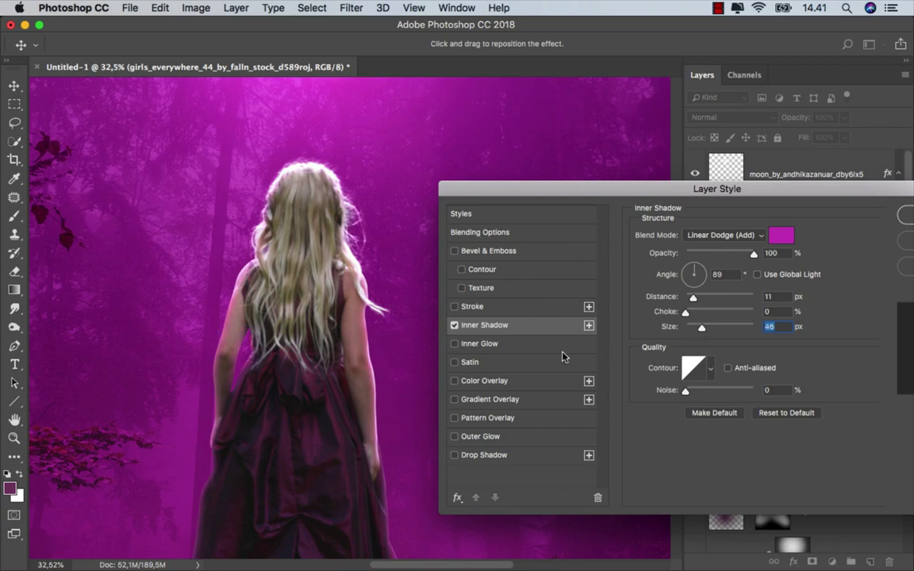
scroll(411, 314, "up", 1)
left_click_drag(754, 253, 750, 254)
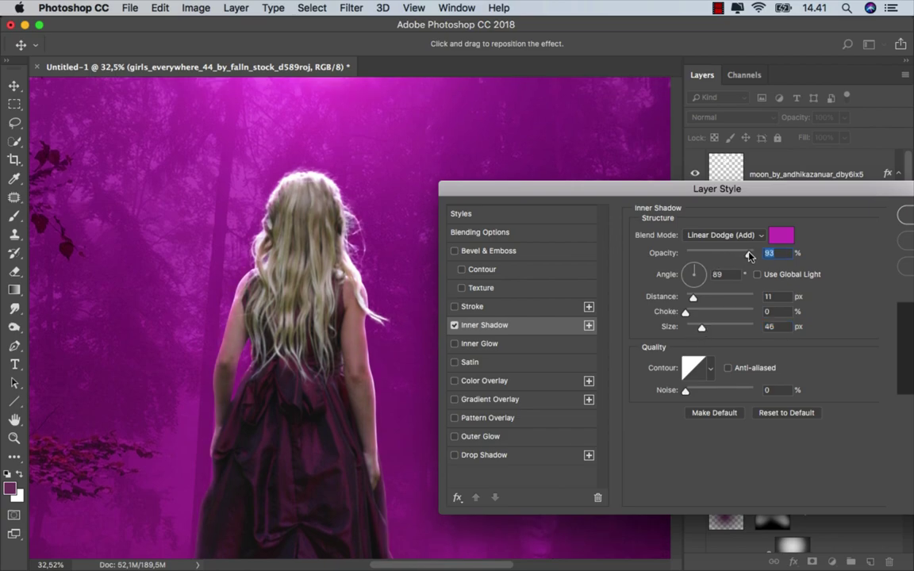
- Change the inner shadow to a brighter pink and apply the style
left_click(781, 235)
mouse_move(639, 292)
left_mouse_down()
mouse_move(621, 345)
mouse_move(626, 262)
mouse_move(635, 262)
left_mouse_up()
left_click(809, 255)
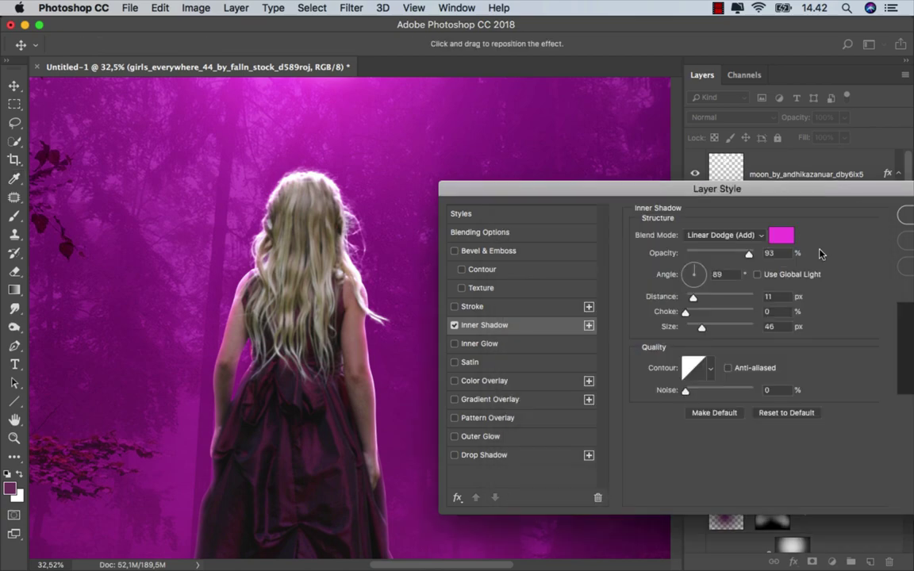
left_click_drag(690, 189, 450, 188)
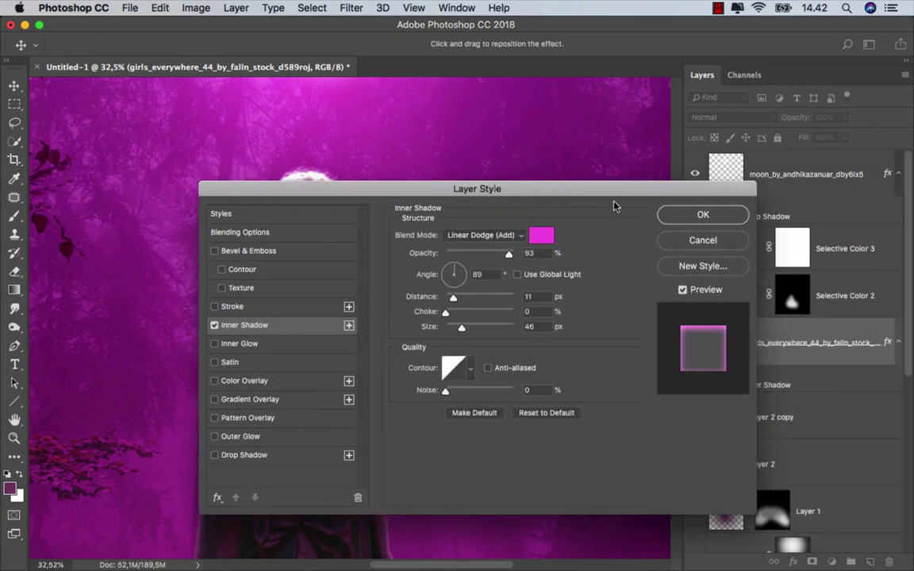
left_click(682, 215)
scroll(400, 342, "down", 5)
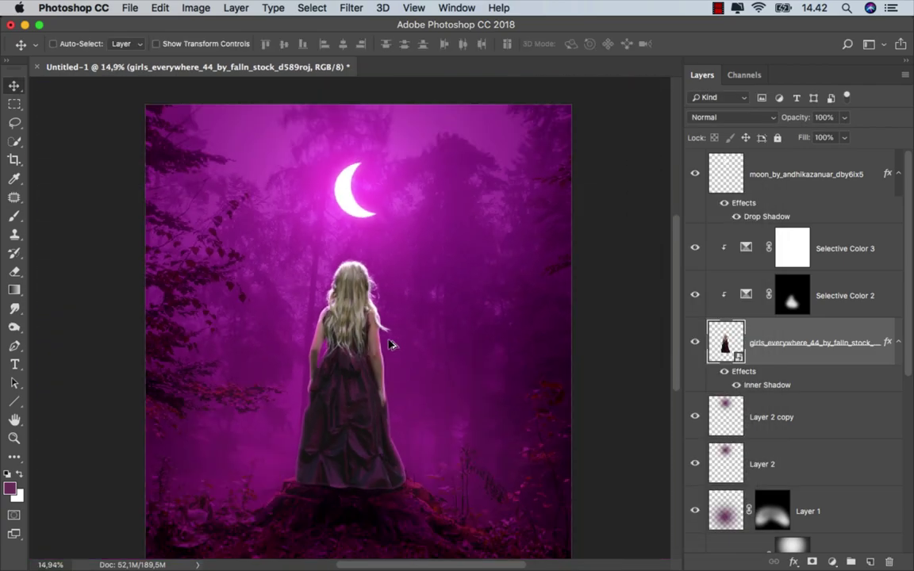
- Turn the girl's inner shadow into its own layer above Selective Color 3 and add a layer mask
scroll(390, 344, "up", 3)
right_click(754, 371)
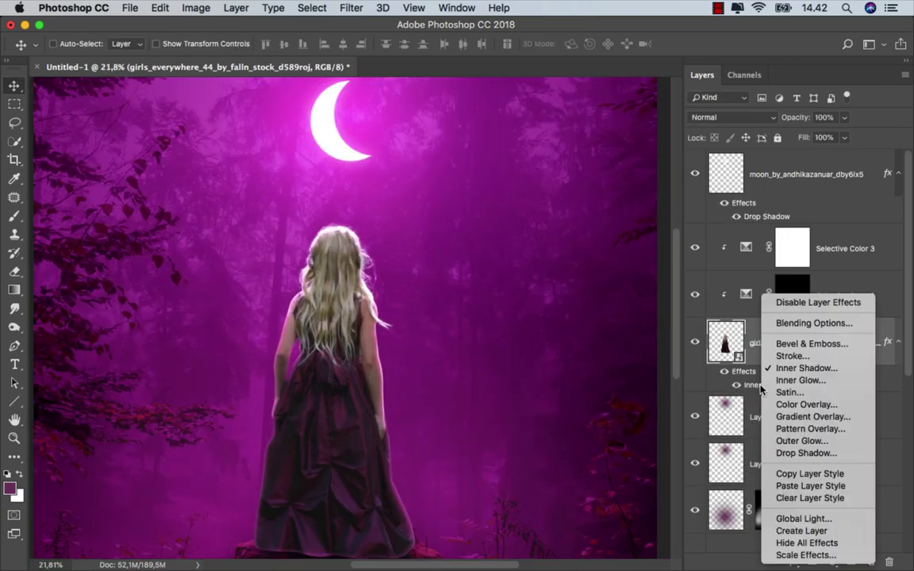
left_click(802, 530)
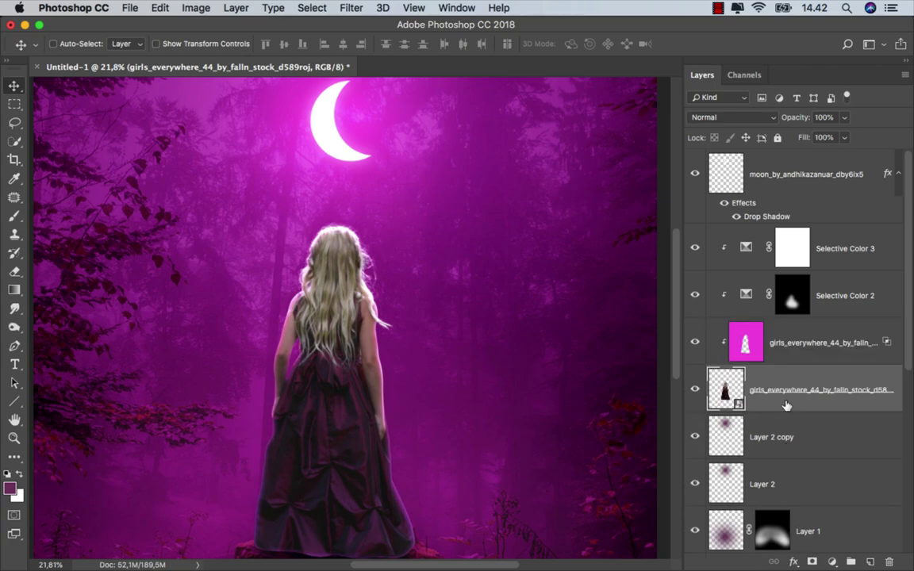
left_click_drag(792, 354, 805, 242)
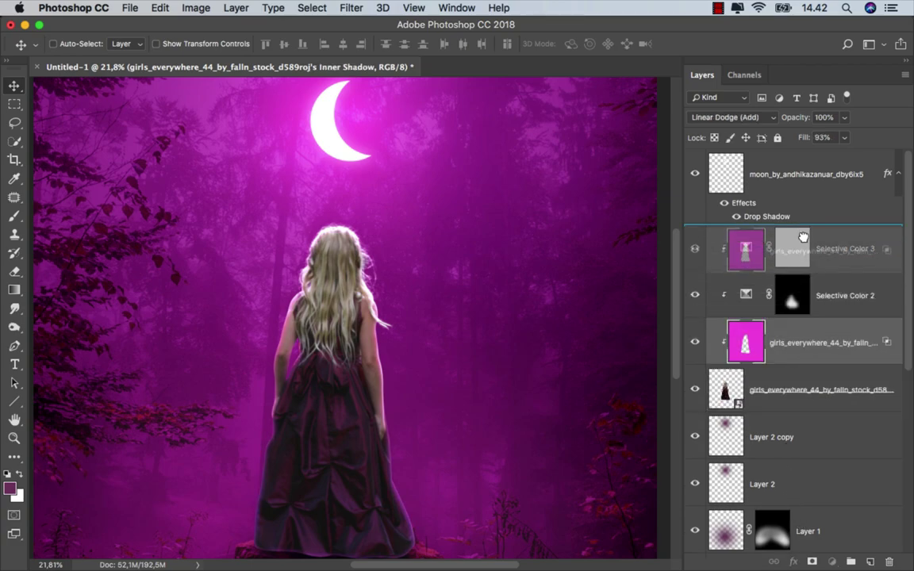
left_click(813, 562)
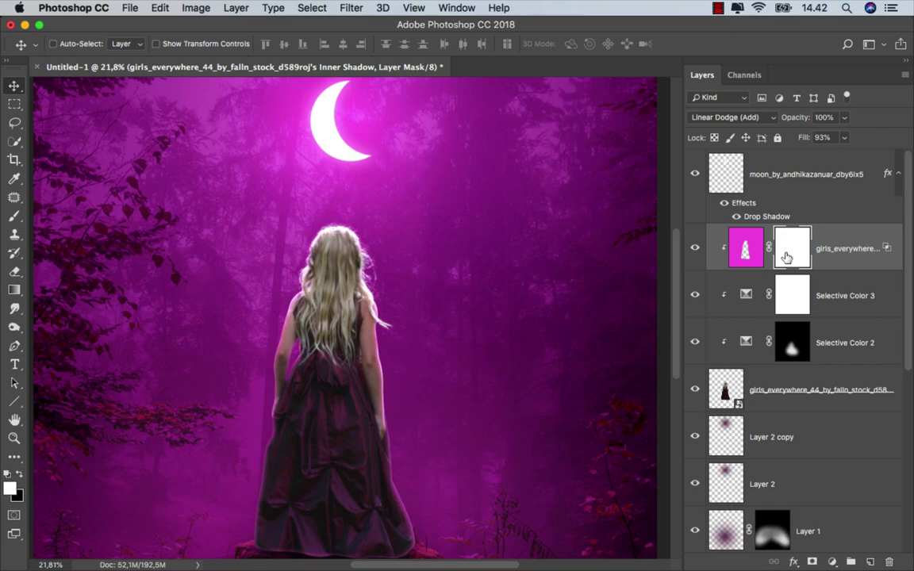
- Draw a 100% black-to-white linear gradient on the mask, fading the glow from stump to hair
left_click(14, 290)
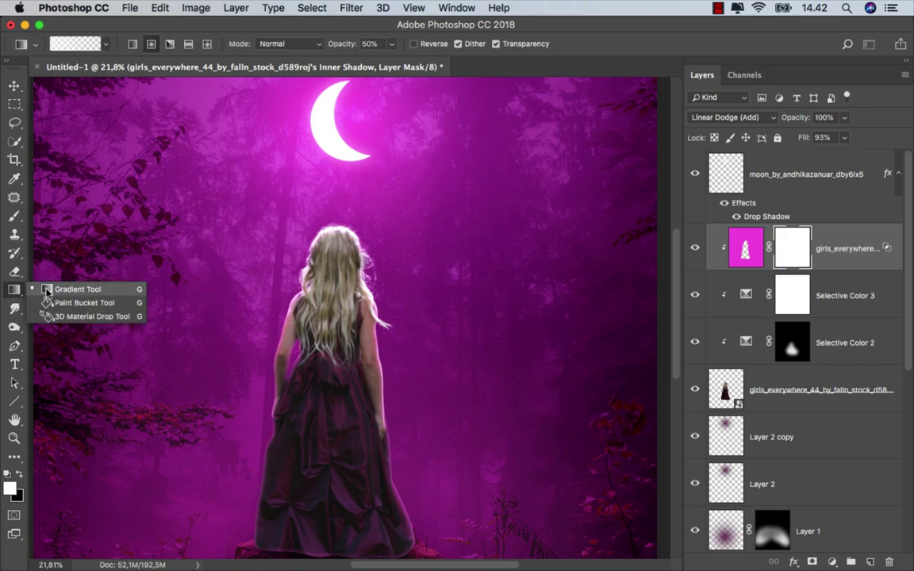
left_click(46, 290)
left_click(21, 474)
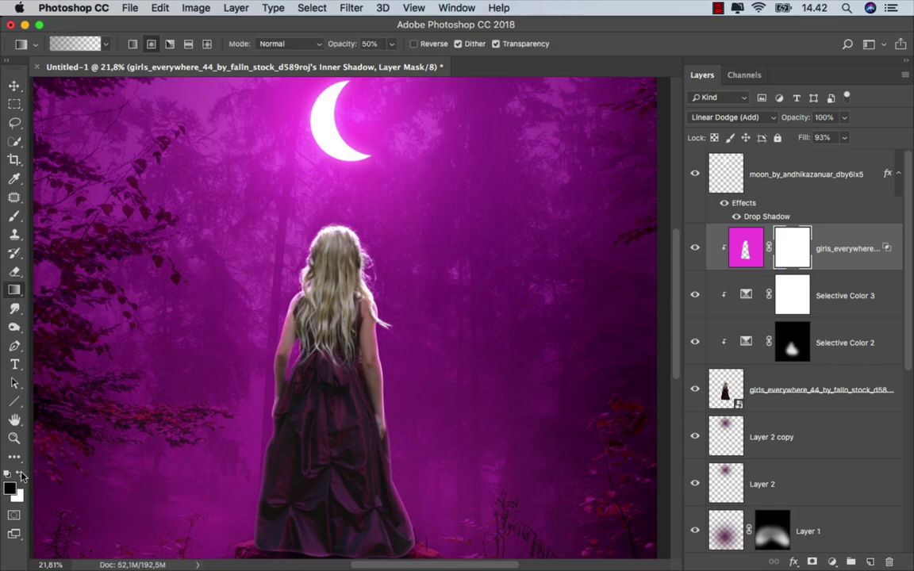
left_click(133, 45)
left_click(391, 44)
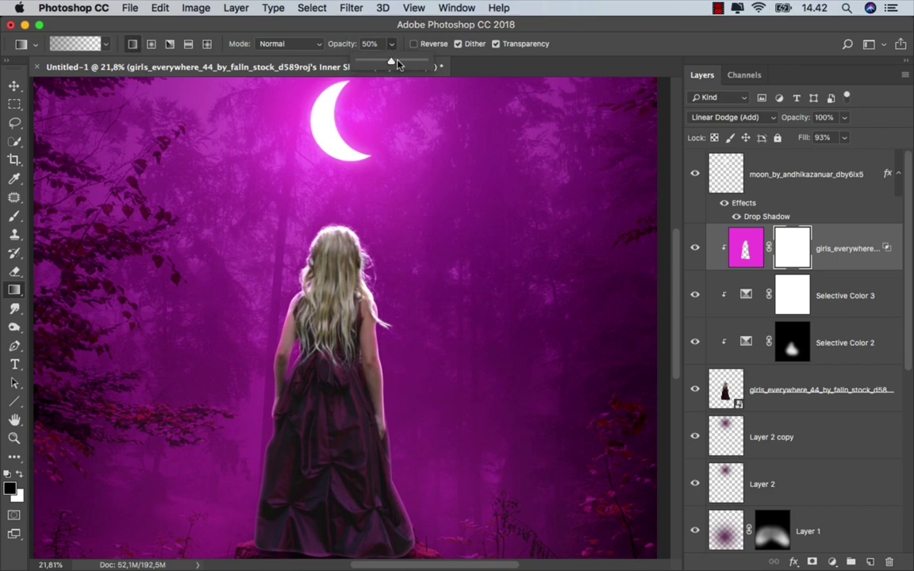
left_click_drag(399, 64, 599, 52)
scroll(467, 378, "down", 5)
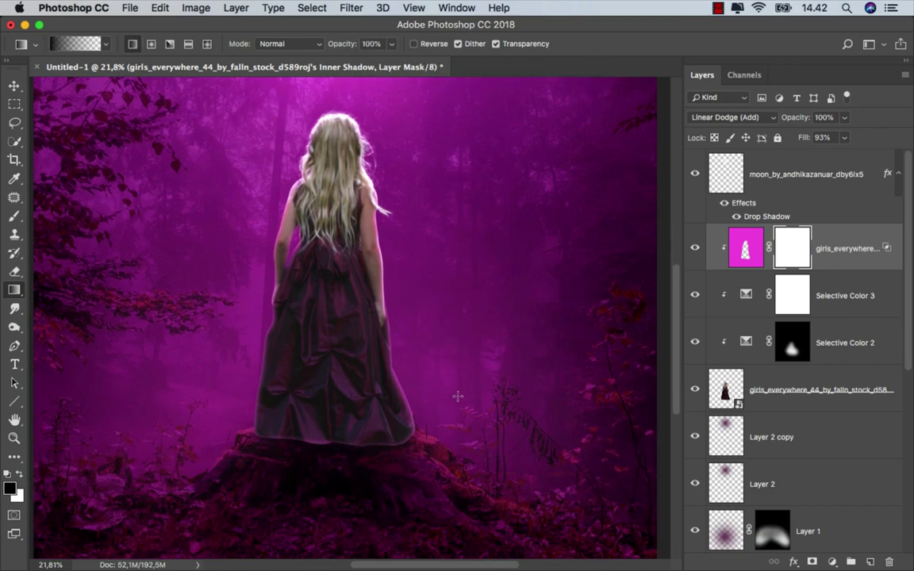
left_click_drag(335, 450, 329, 191)
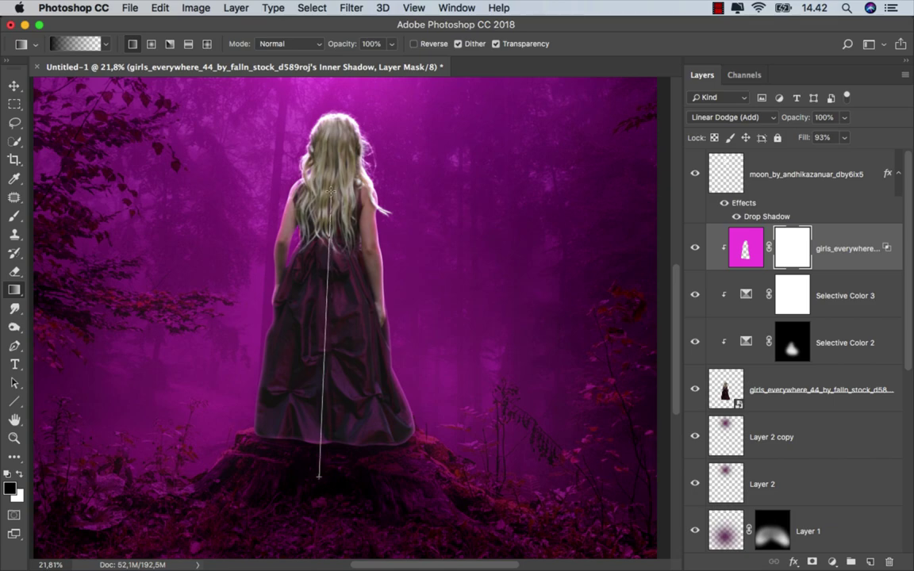
left_click_drag(322, 481, 327, 191)
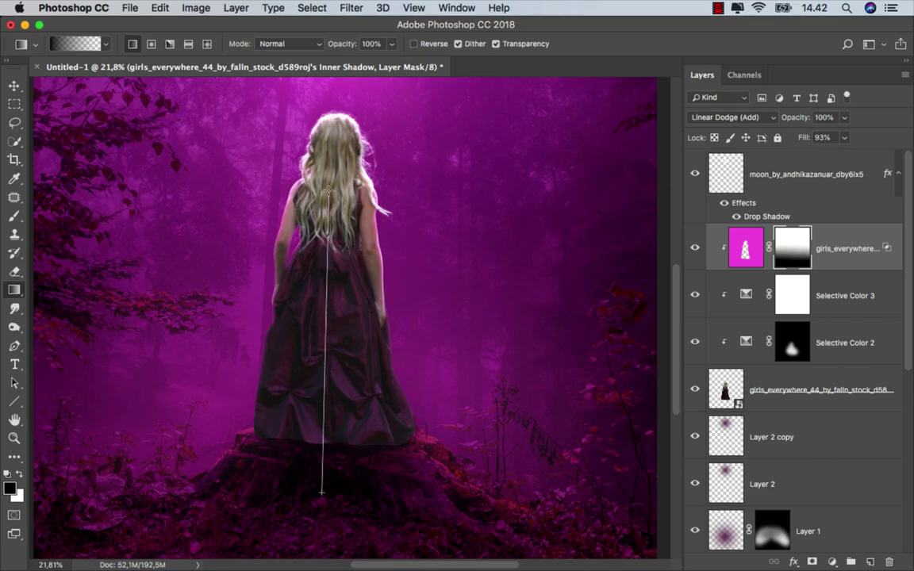
- Fit the image, compare the result with the girl hidden, and add an empty Layer 3
key("super+0")
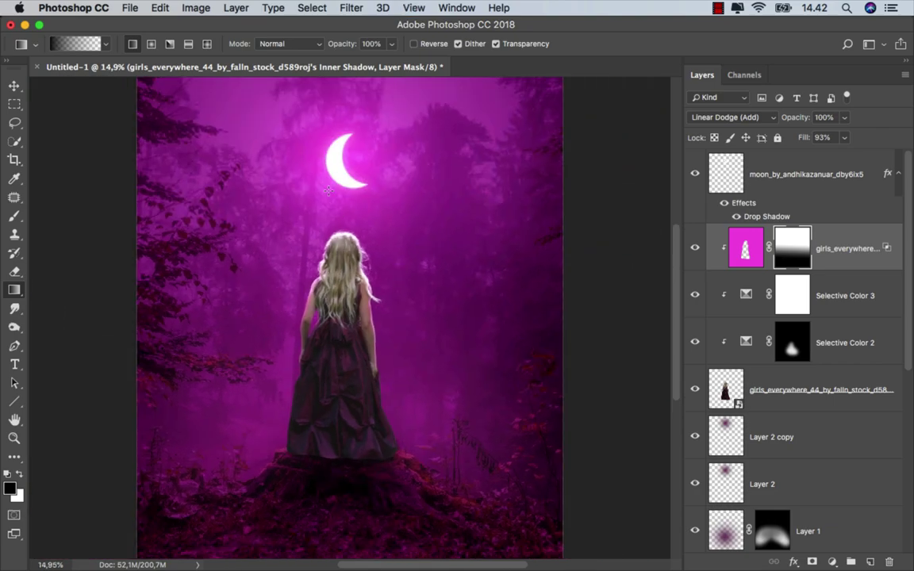
left_click(695, 249)
left_click(746, 238)
key("v")
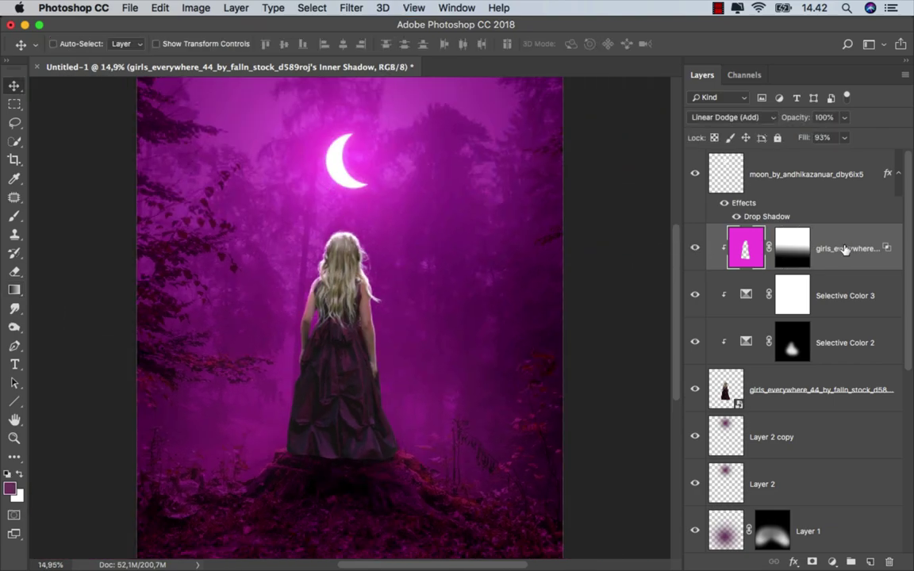
left_click(869, 562)
- Clip the new layer to the girl, name it 'color', and set it to Overlay
right_click(789, 249)
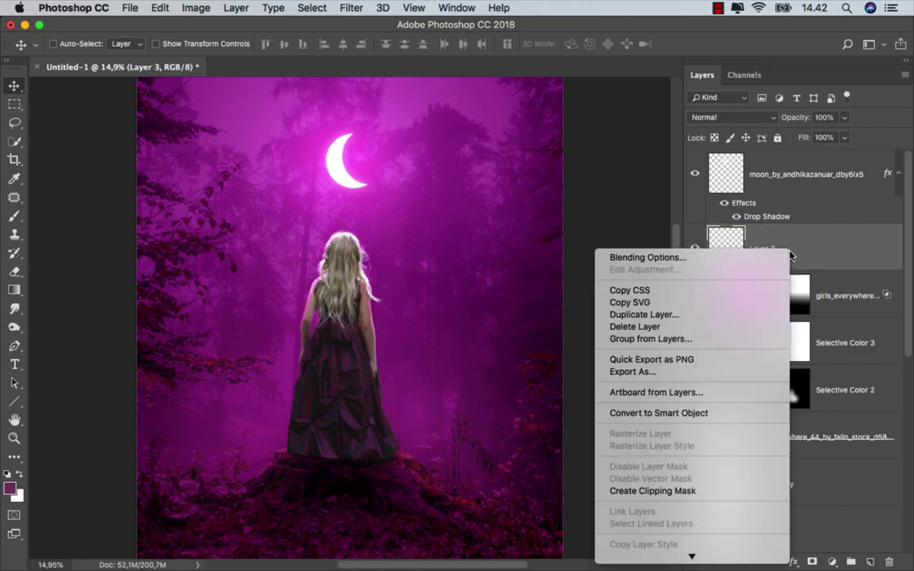
left_click(703, 491)
double_click(781, 249)
type("d")
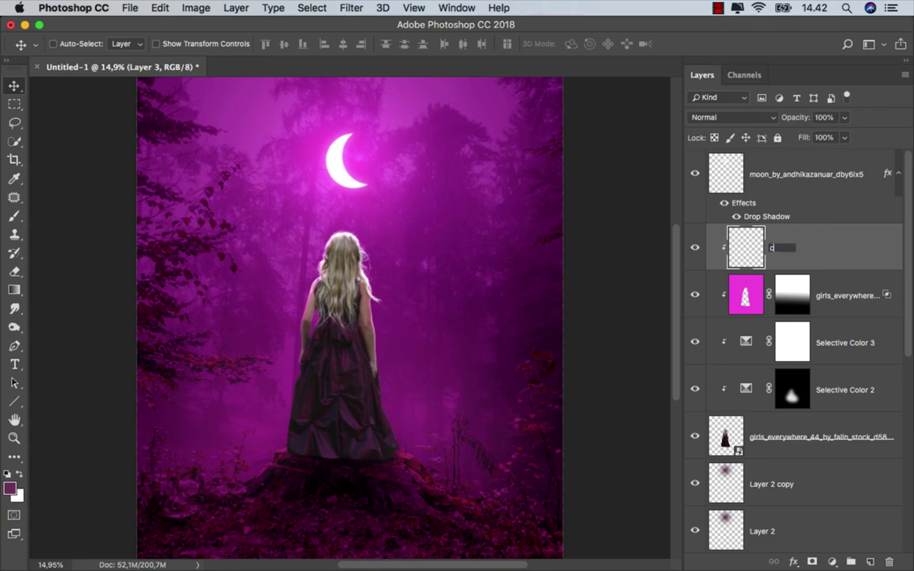
key("Return")
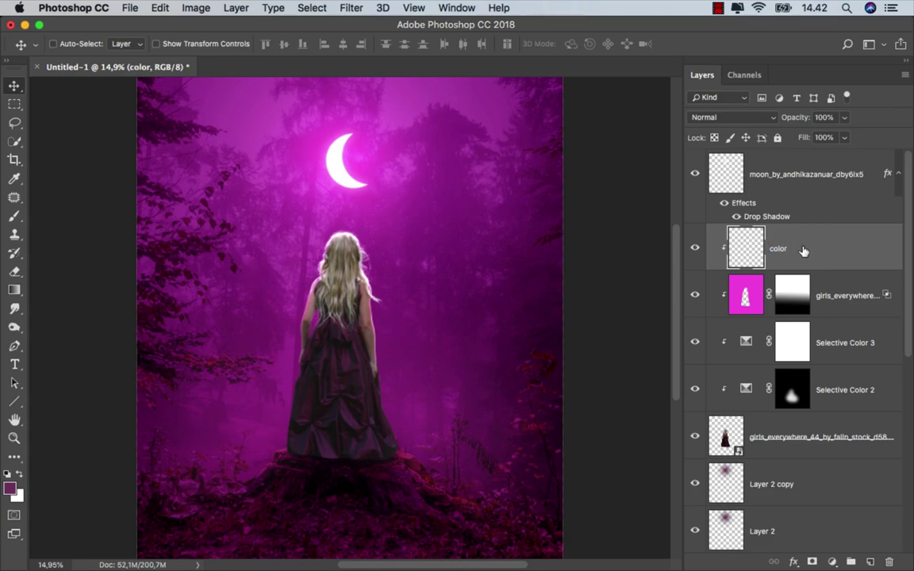
left_click(726, 118)
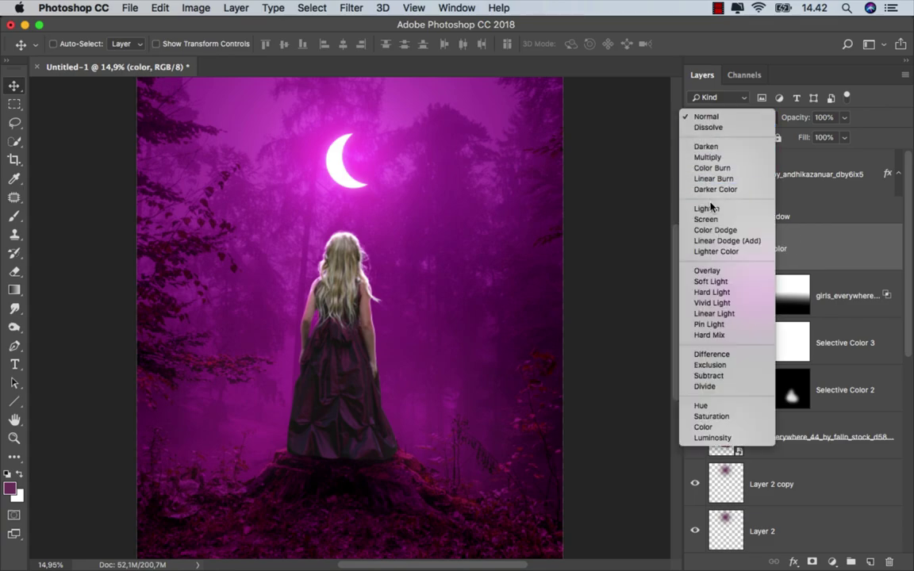
left_click(707, 270)
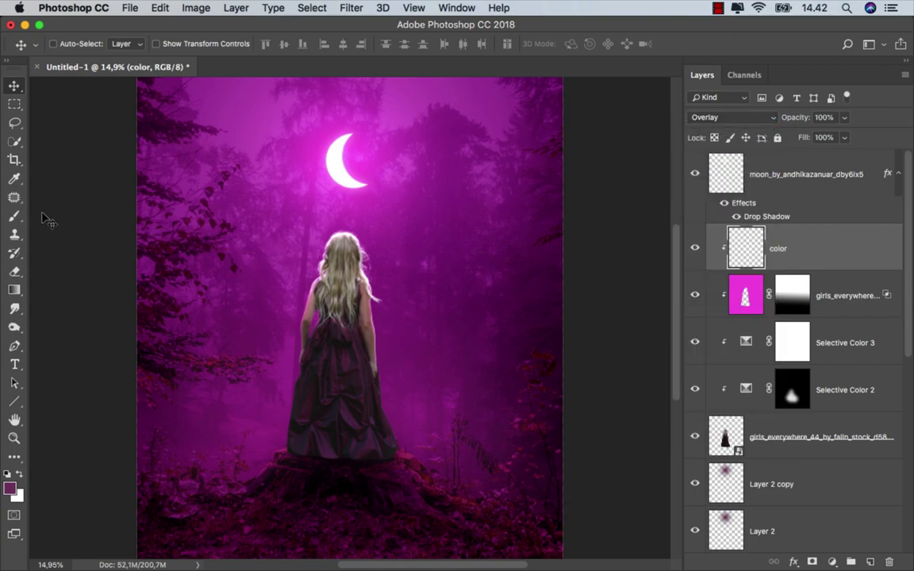
- Sample the magenta near the moon and brush it over the girl's hair
left_click(18, 218)
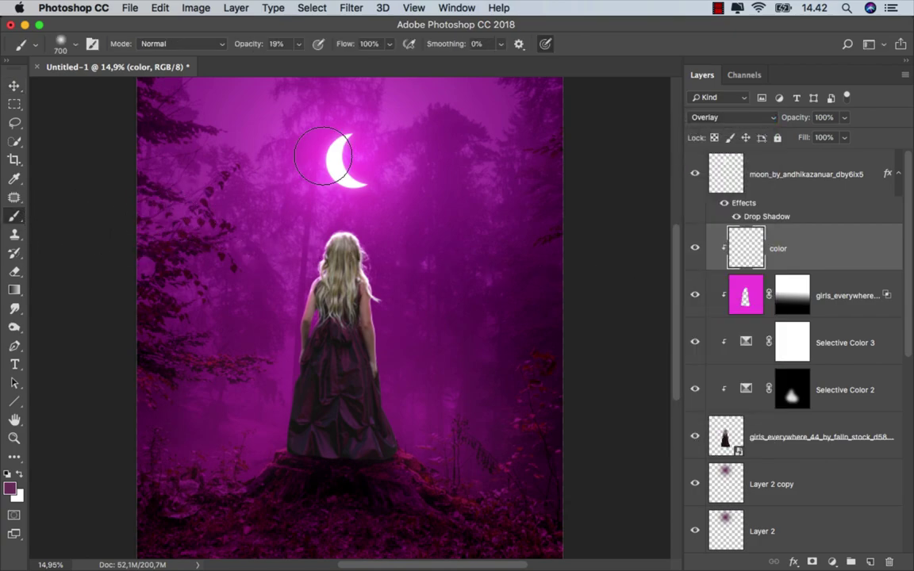
scroll(341, 151, "up", 3)
scroll(355, 152, "up", 1)
scroll(387, 232, "up", 2)
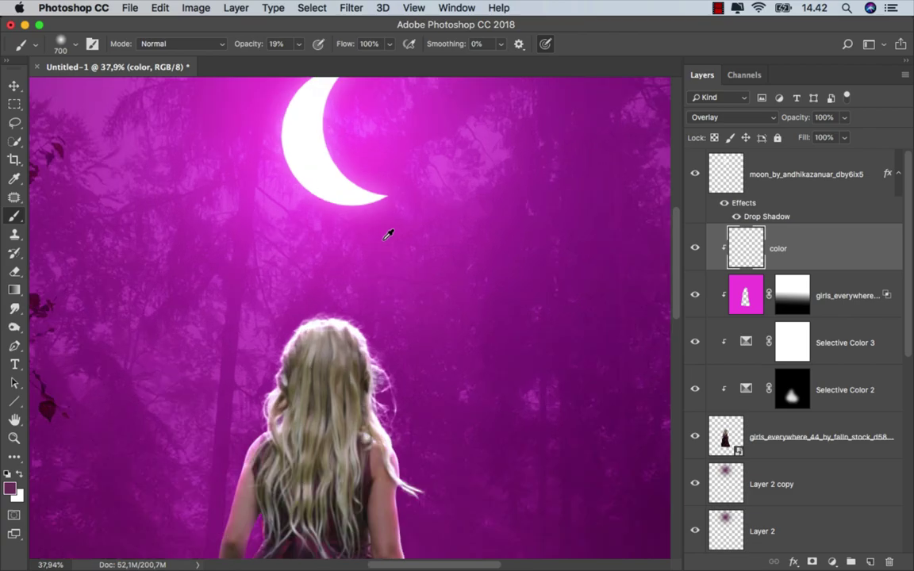
left_click(387, 233, "alt")
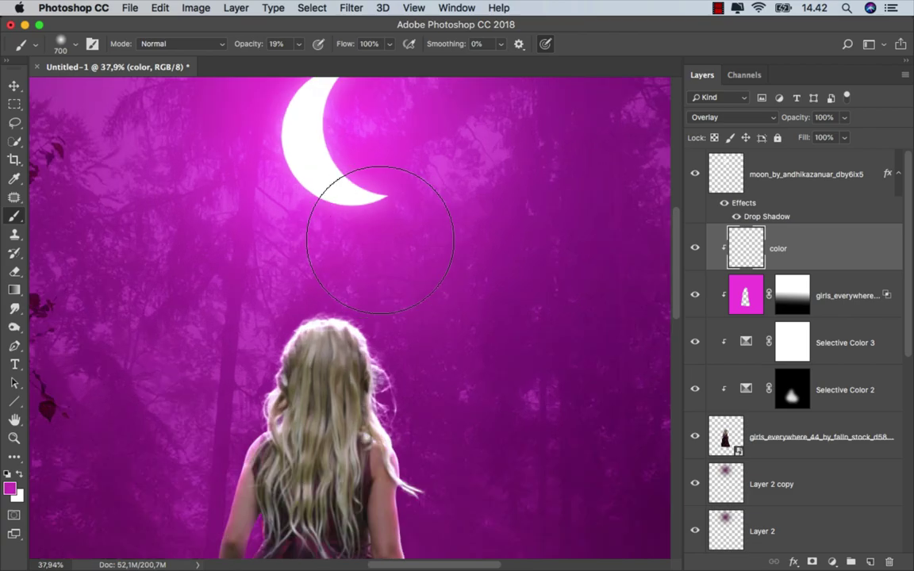
scroll(357, 234, "down", 1)
left_click_drag(374, 270, 333, 270)
scroll(309, 307, "down", 3)
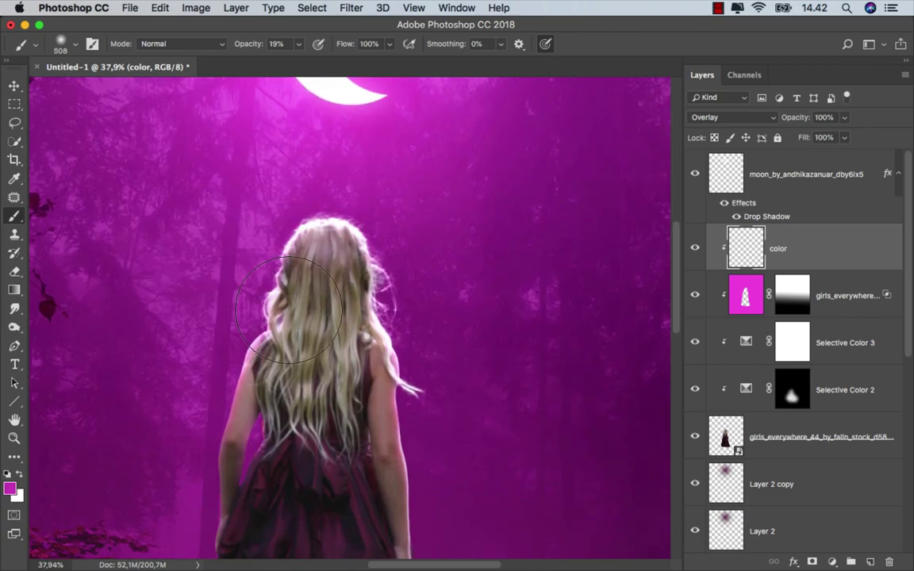
left_click_drag(280, 256, 251, 255)
left_click_drag(282, 392, 367, 264)
mouse_move(275, 232)
left_mouse_down()
mouse_move(266, 262)
mouse_move(287, 224)
mouse_move(321, 293)
mouse_move(292, 387)
left_mouse_up()
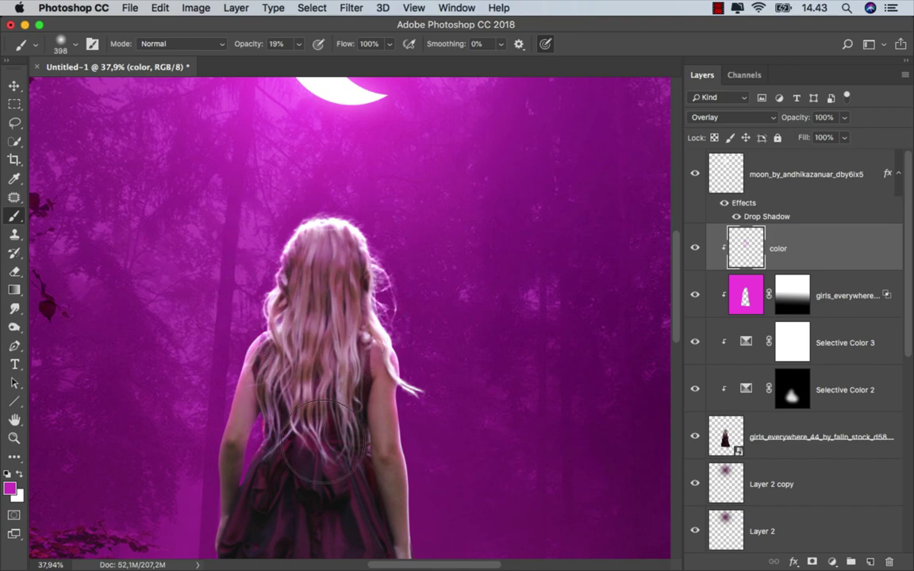
- Zoom around the tinted hair and hide the color layer to compare
scroll(333, 286, "down", 1)
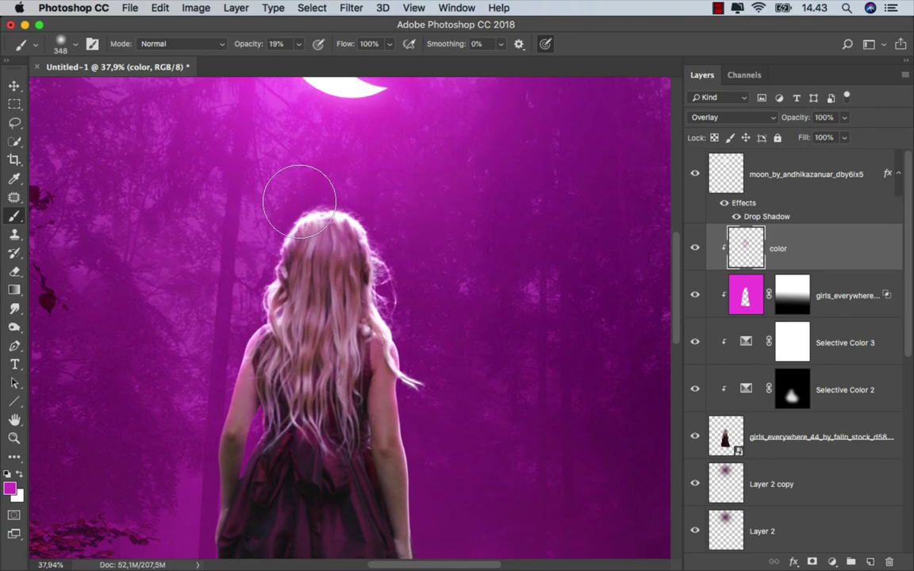
scroll(377, 208, "down", 3)
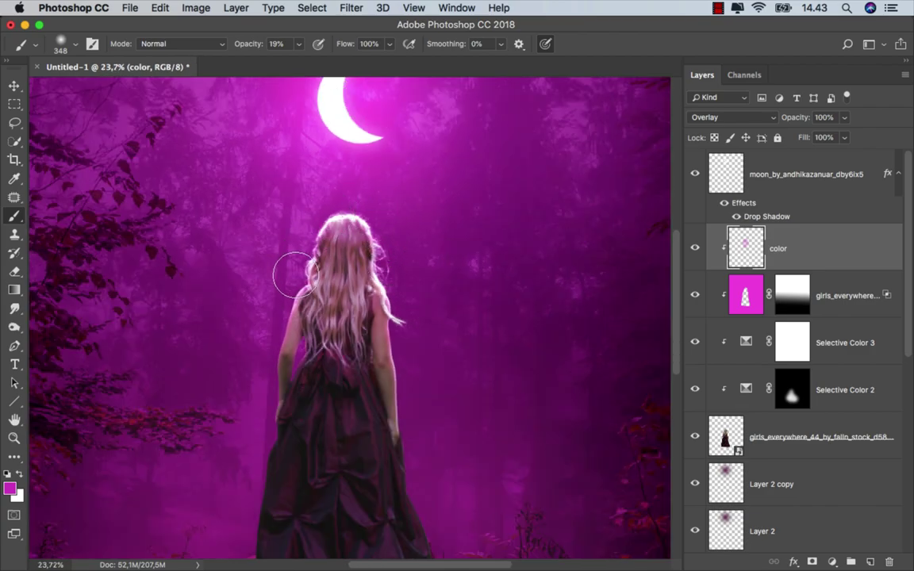
scroll(278, 254, "down", 2)
scroll(373, 262, "up", 3)
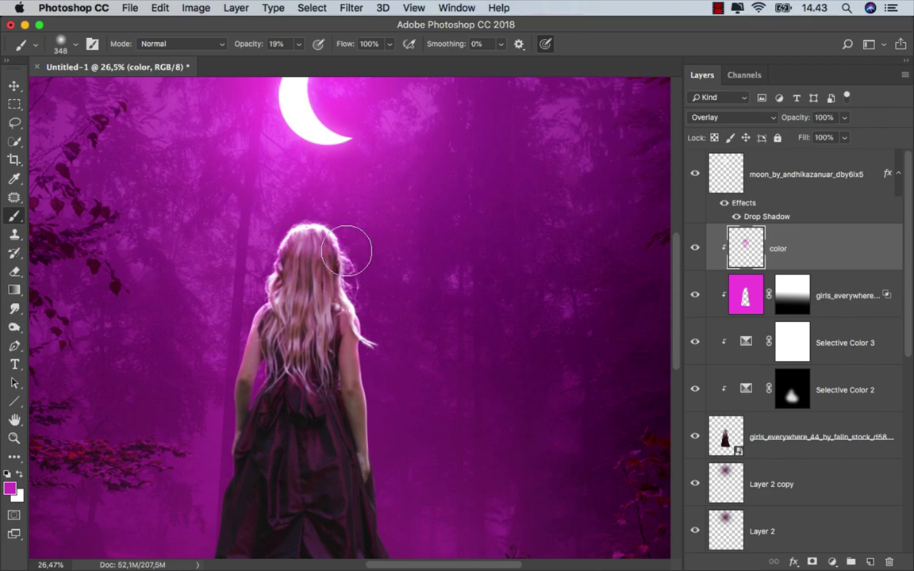
scroll(357, 240, "down", 2)
scroll(384, 242, "down", 1)
scroll(384, 245, "up", 1)
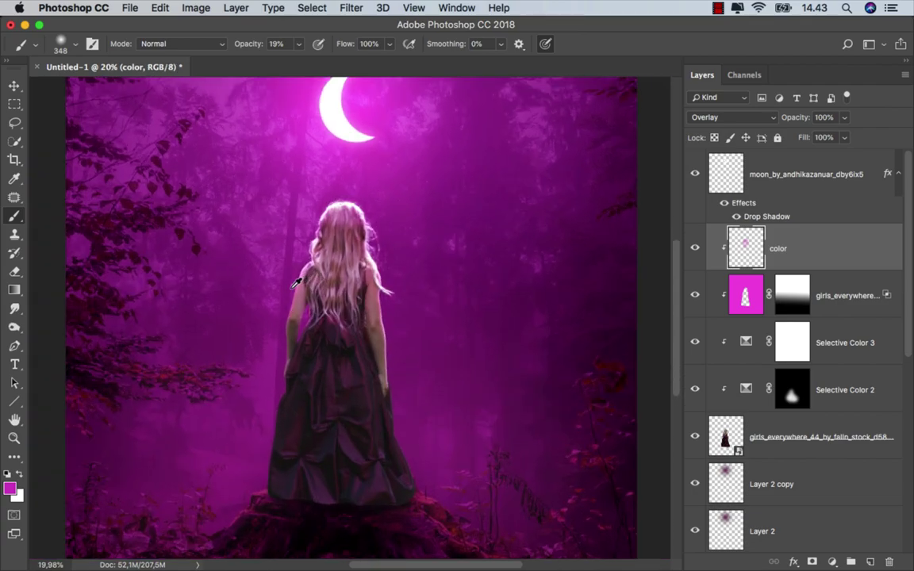
scroll(384, 245, "up", 1)
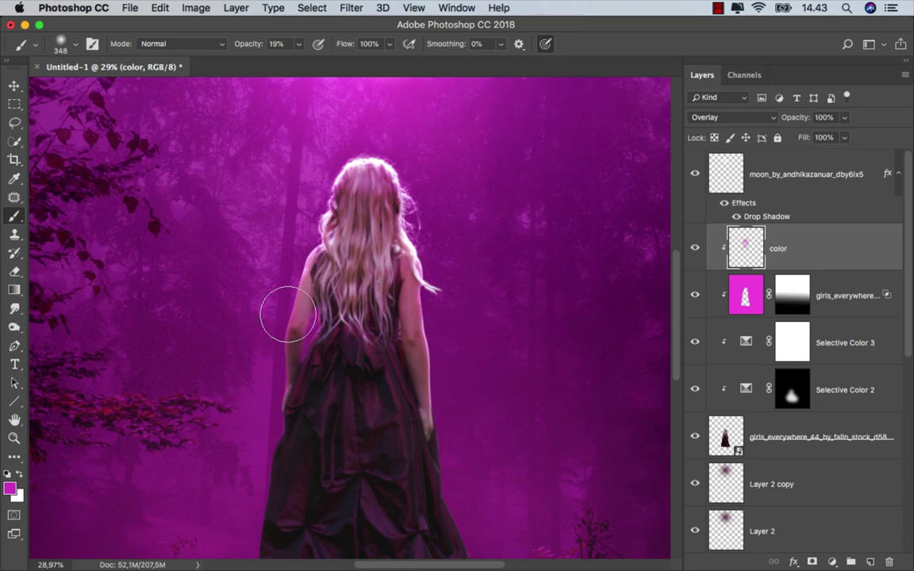
scroll(290, 250, "down", 1)
scroll(298, 252, "down", 2)
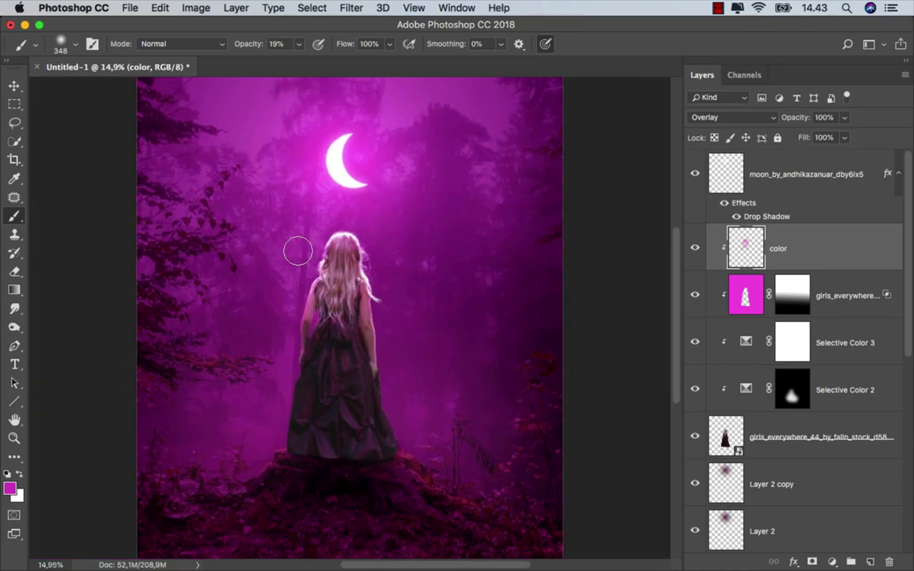
left_click(695, 250)
- Add a new layer clipped to the girl, named 'black', in Multiply mode
key("v")
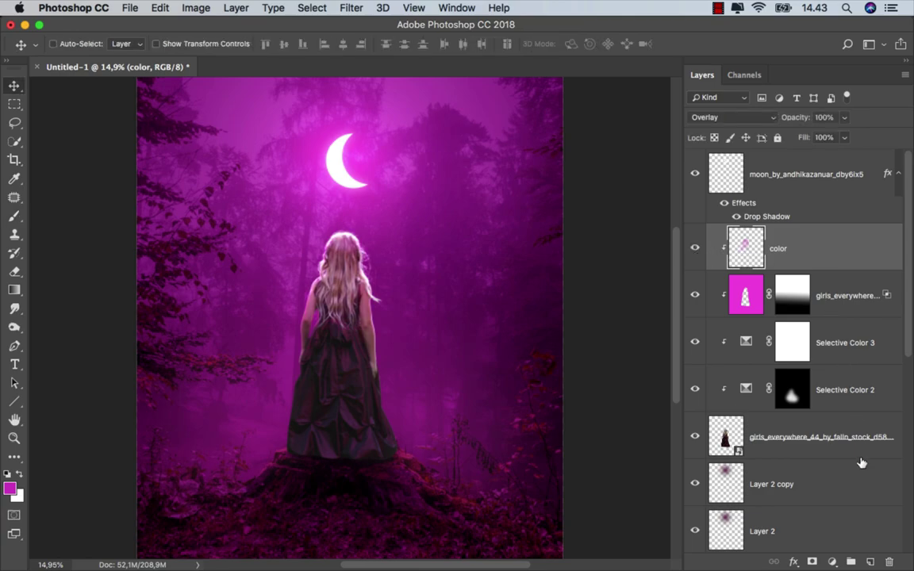
left_click(873, 561)
right_click(801, 256)
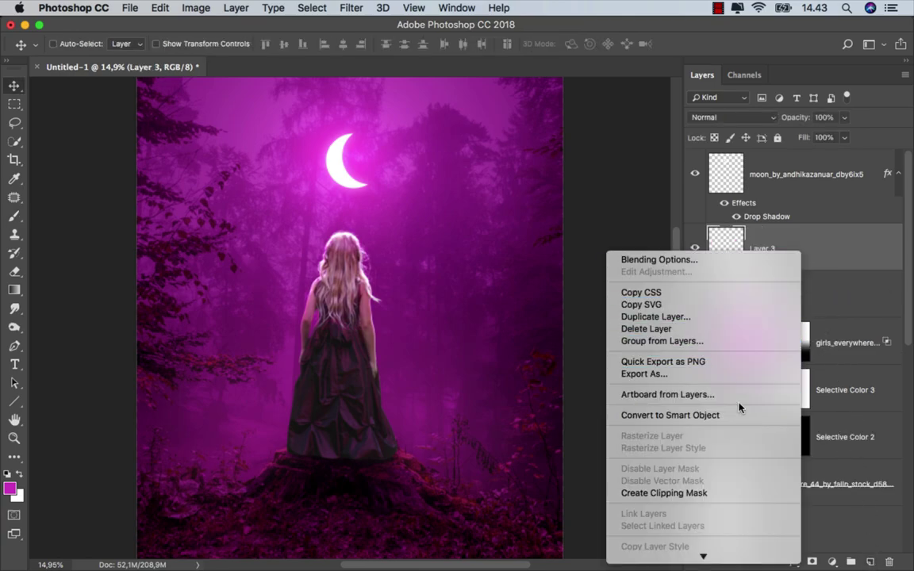
left_click(698, 494)
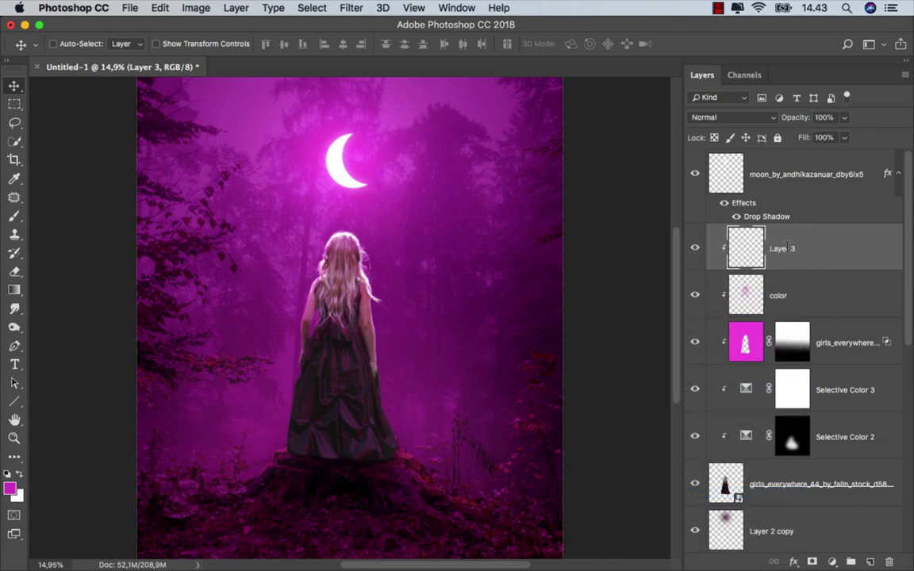
type("black")
key("Return")
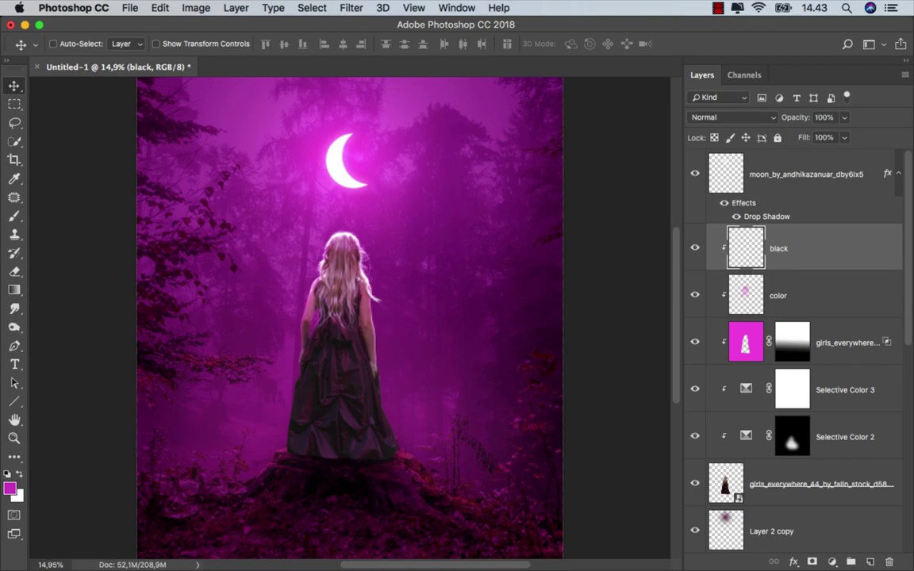
left_click(730, 117)
left_click(722, 156)
- Brush black along the dress hem above the stump, then fit the image
left_click(15, 216)
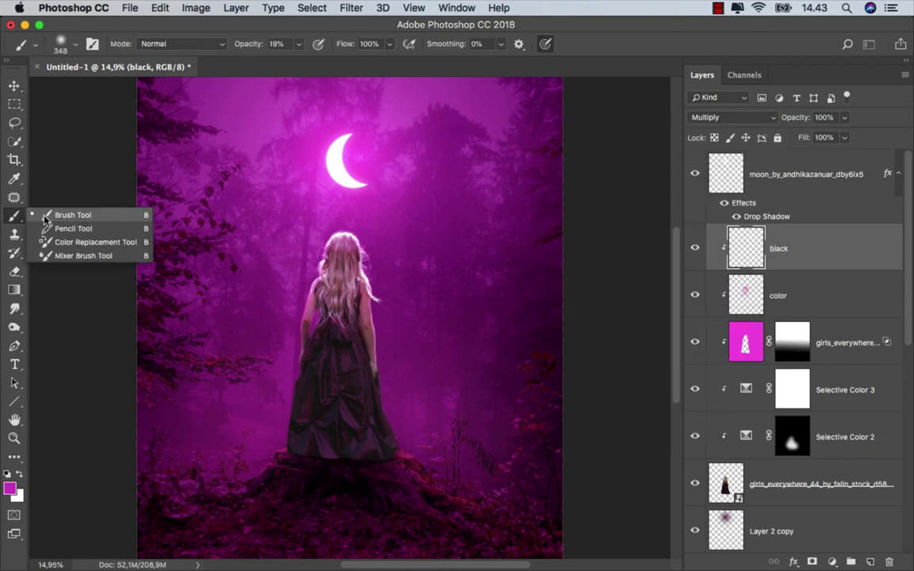
left_click(8, 475)
scroll(301, 452, "up", 3)
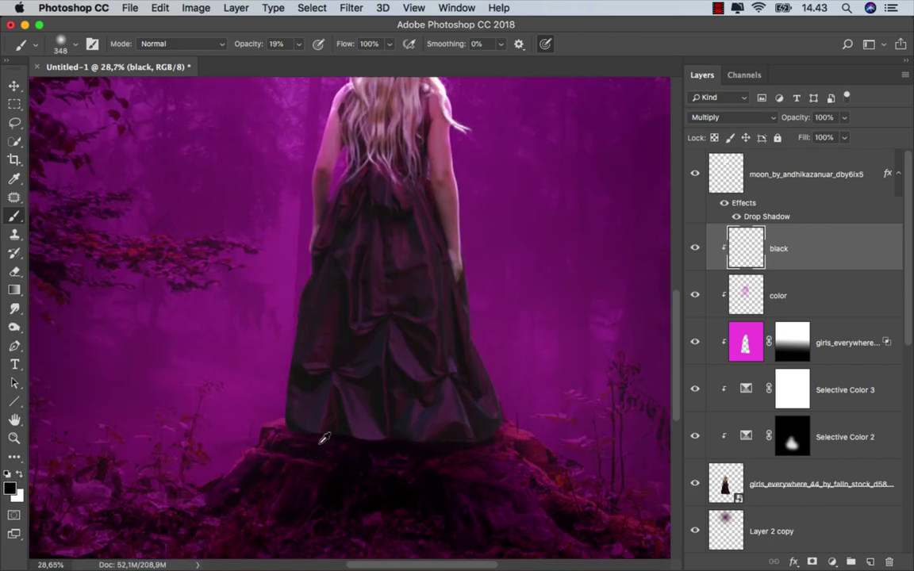
scroll(309, 436, "up", 3)
mouse_move(310, 432)
left_mouse_down()
mouse_move(301, 429)
mouse_move(392, 444)
mouse_move(505, 438)
mouse_move(416, 450)
mouse_move(292, 433)
mouse_move(329, 402)
mouse_move(430, 382)
mouse_move(484, 422)
left_mouse_up()
key("super+0")
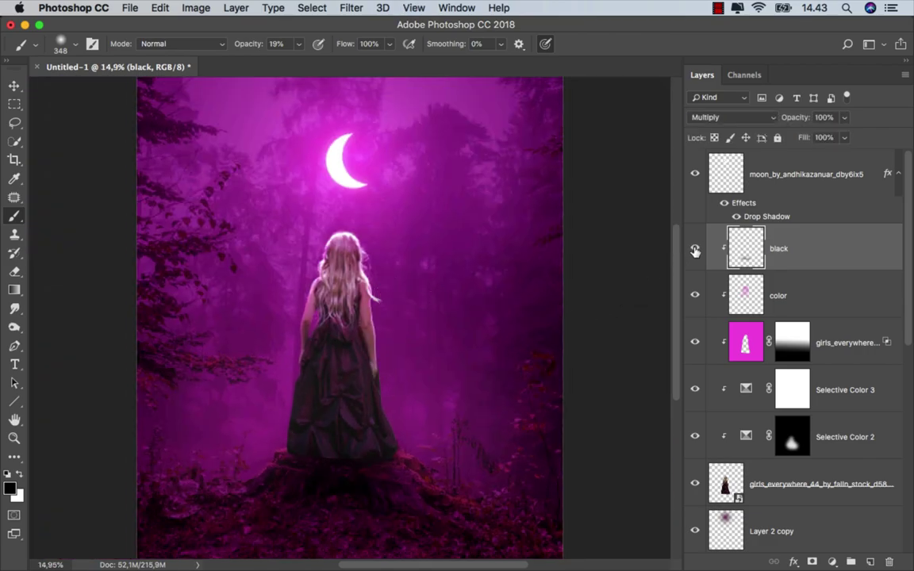
- Add a Brightness/Contrast adjustment above the moon layer, raise brightness, and invert its mask
key("v")
left_click(723, 163)
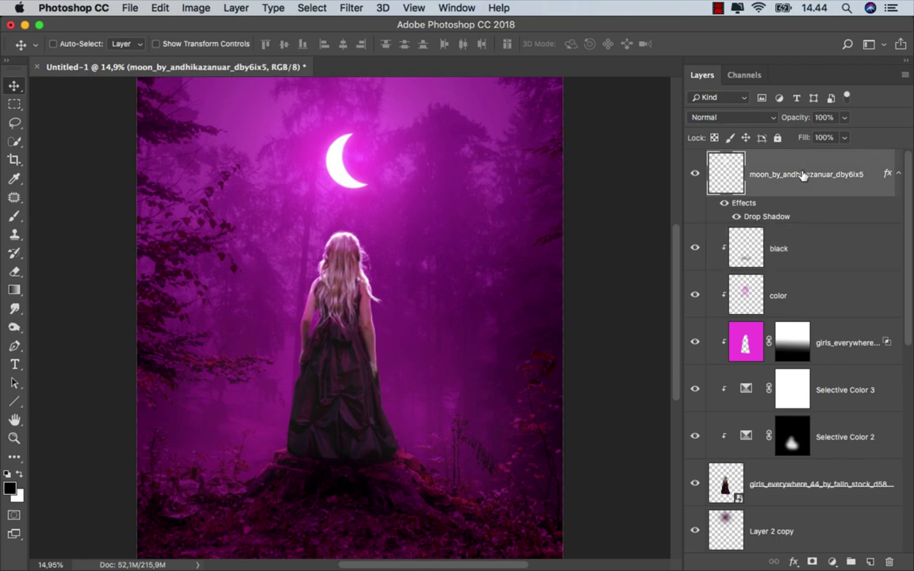
left_click(832, 562)
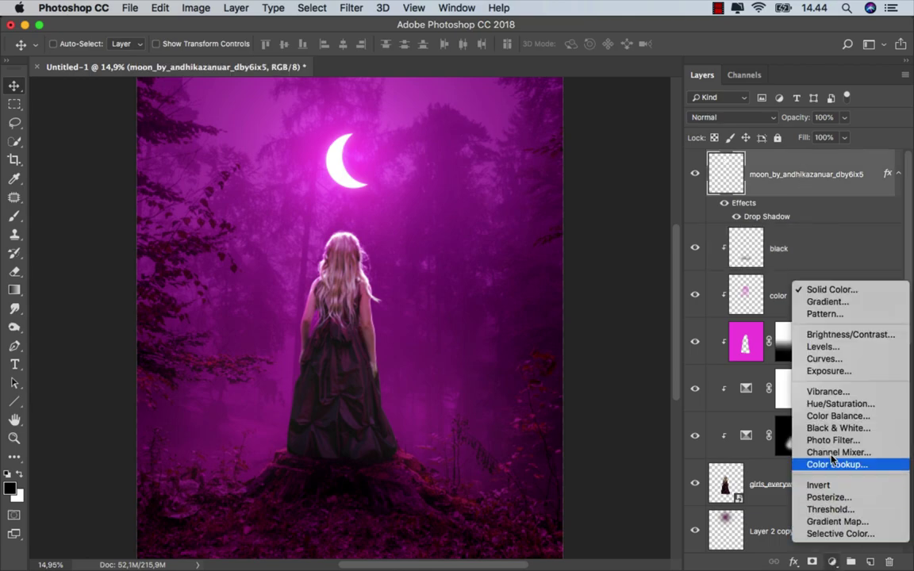
left_click(837, 336)
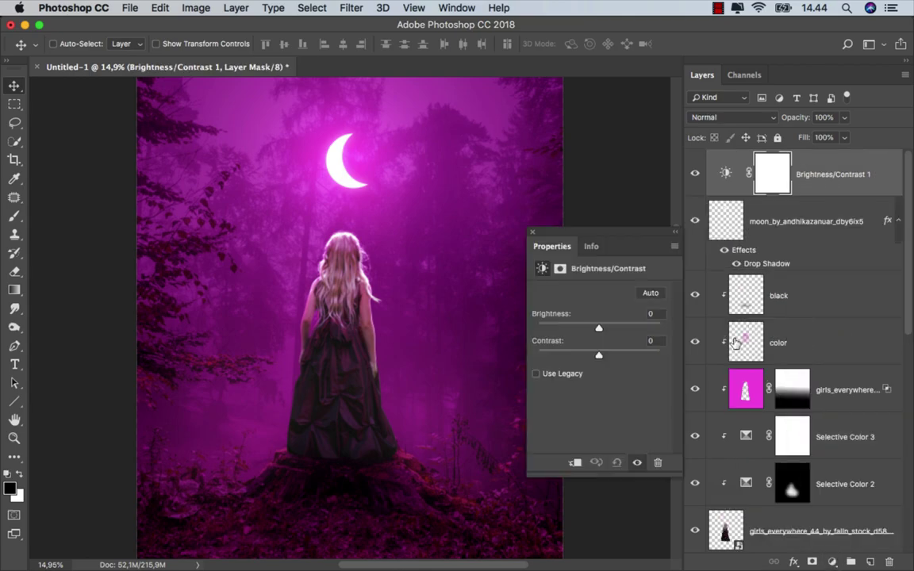
left_click_drag(608, 329, 609, 332)
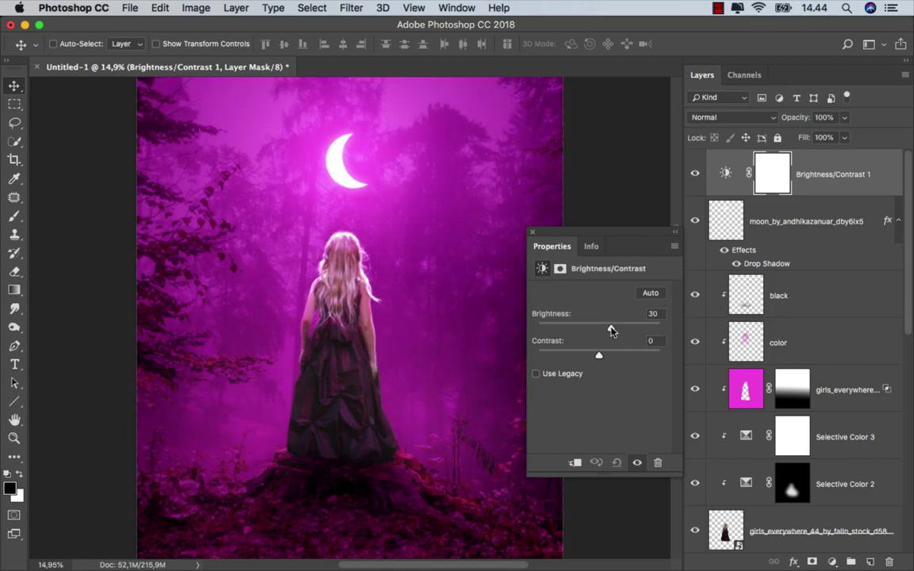
left_click(532, 232)
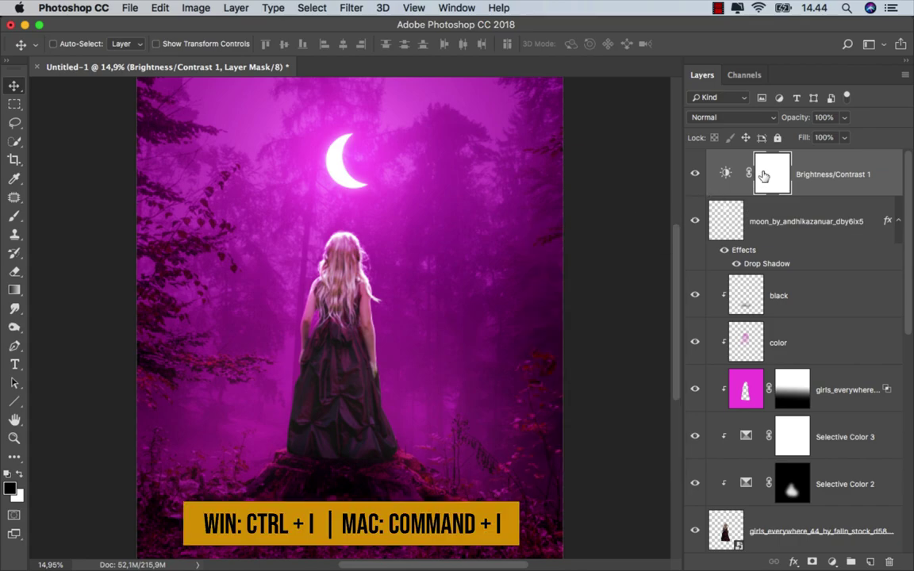
key("super+i")
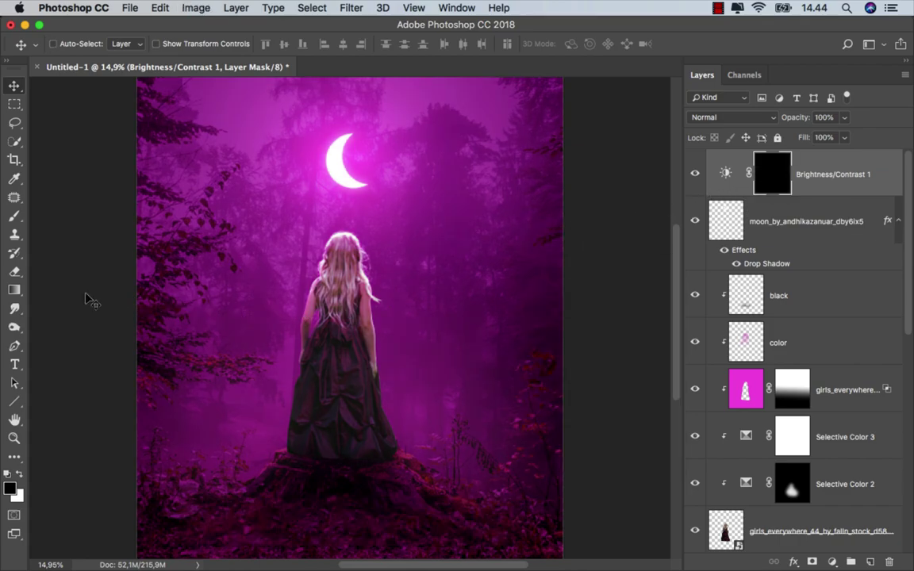
- Paint a 50% white radial gradient on the mask from the moon toward the lower right
left_click(14, 290)
left_click(48, 280)
left_click(19, 475)
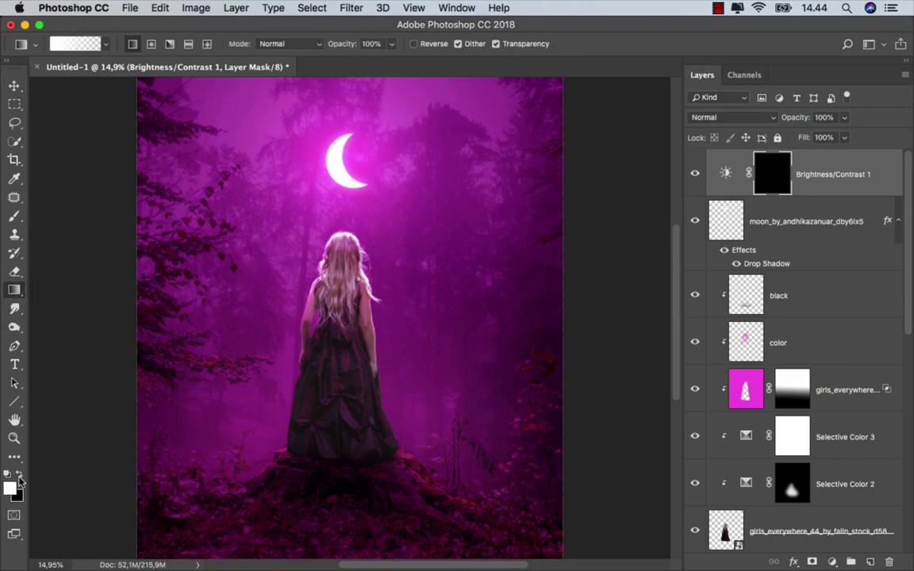
left_click(391, 43)
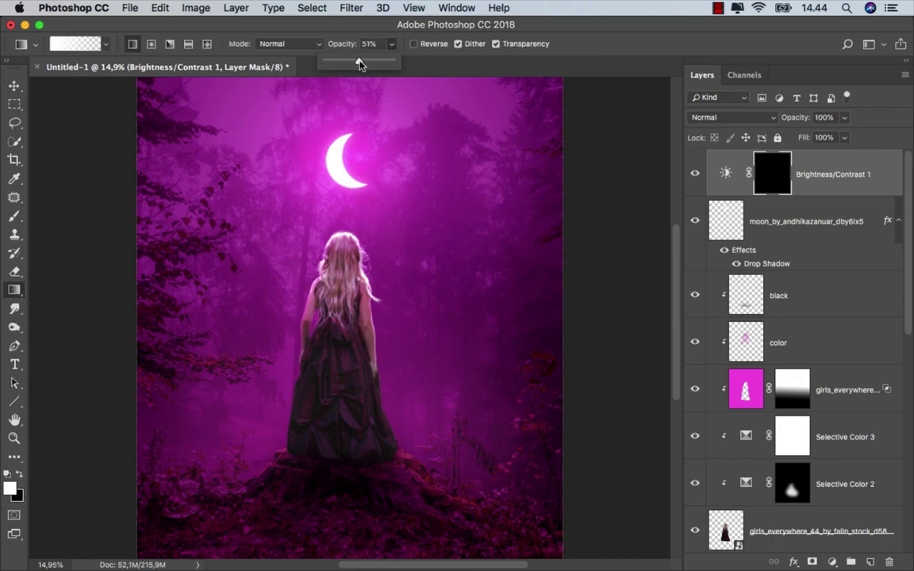
left_click_drag(360, 61, 390, 64)
left_click(151, 44)
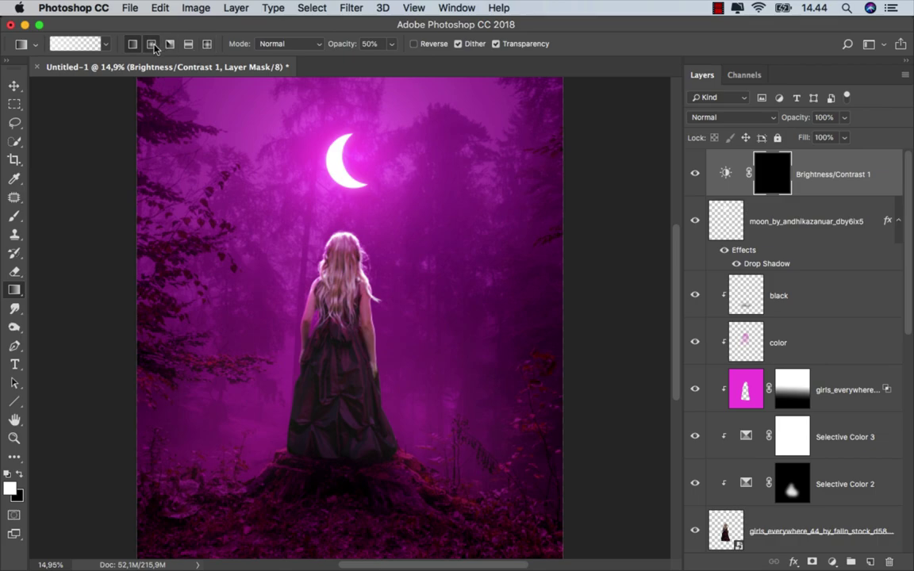
left_click_drag(344, 164, 517, 371)
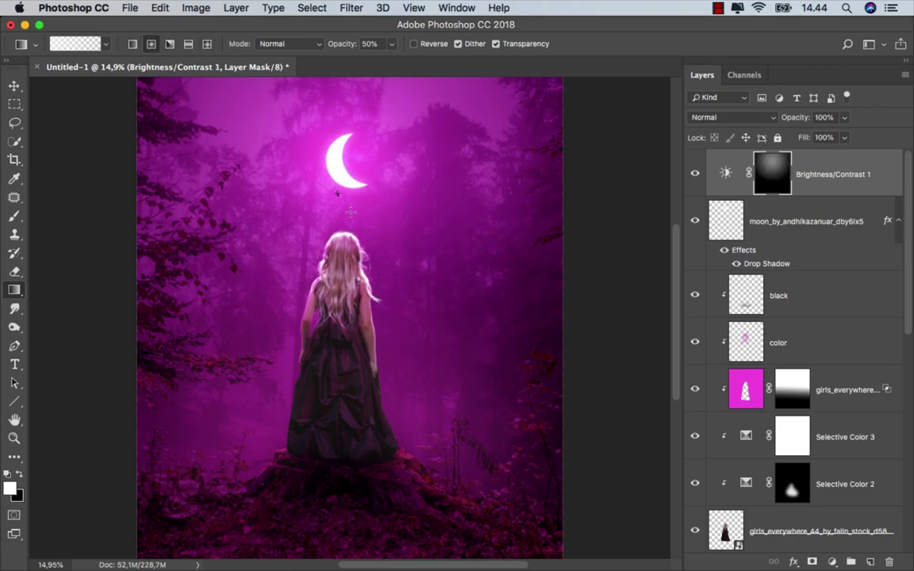
left_click_drag(347, 176, 521, 429)
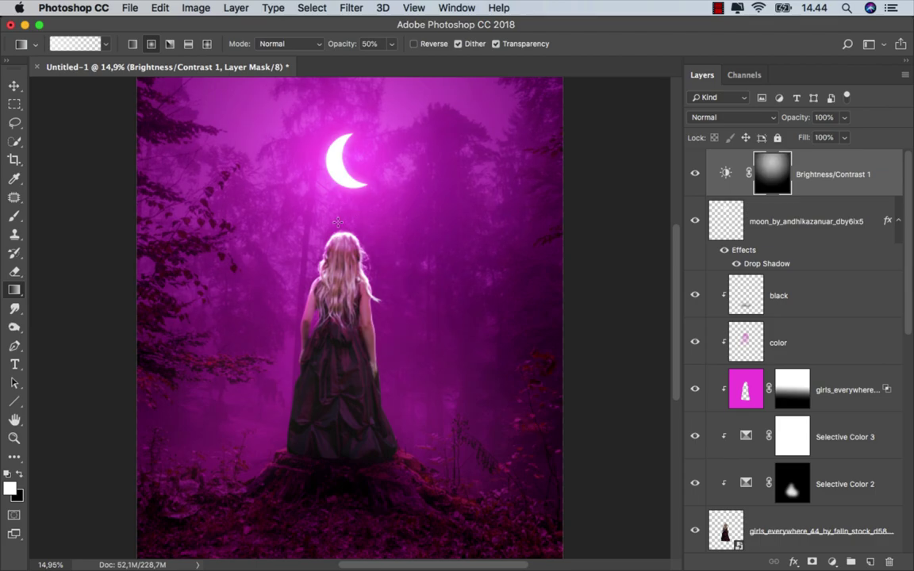
left_click_drag(337, 222, 477, 364)
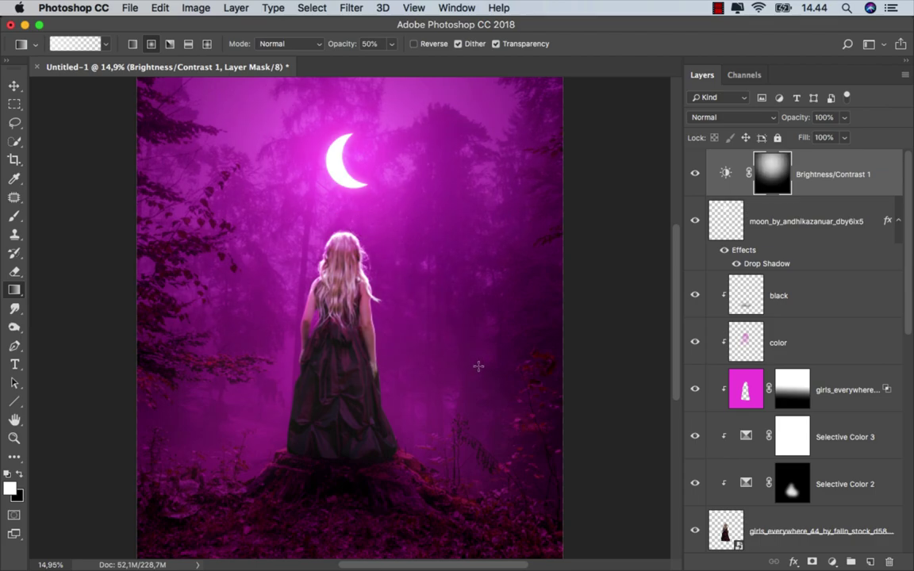
left_click(695, 178)
left_click(726, 173)
- Add a Curves adjustment that pulls the midtones down and lifts the black point slightly
key("v")
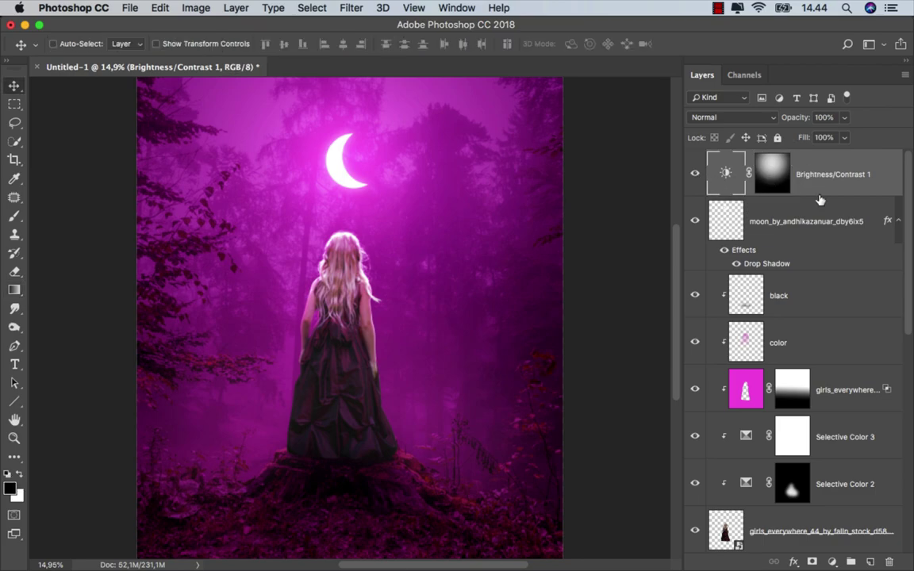
left_click(831, 561)
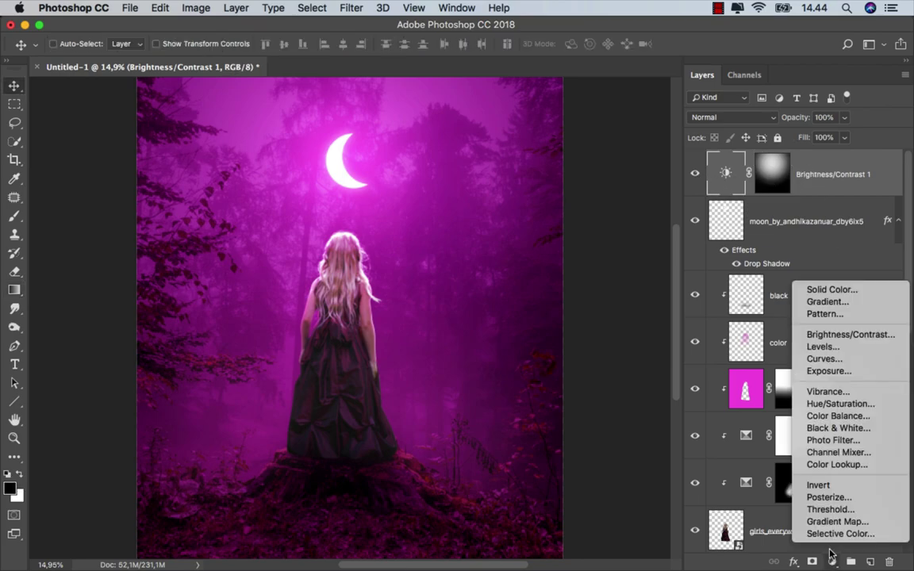
left_click(829, 359)
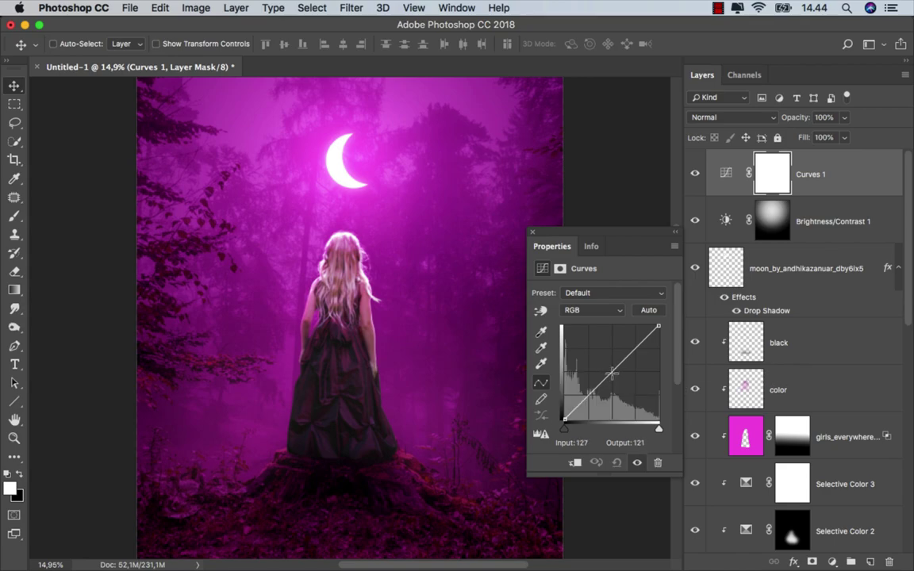
left_click_drag(611, 373, 611, 383)
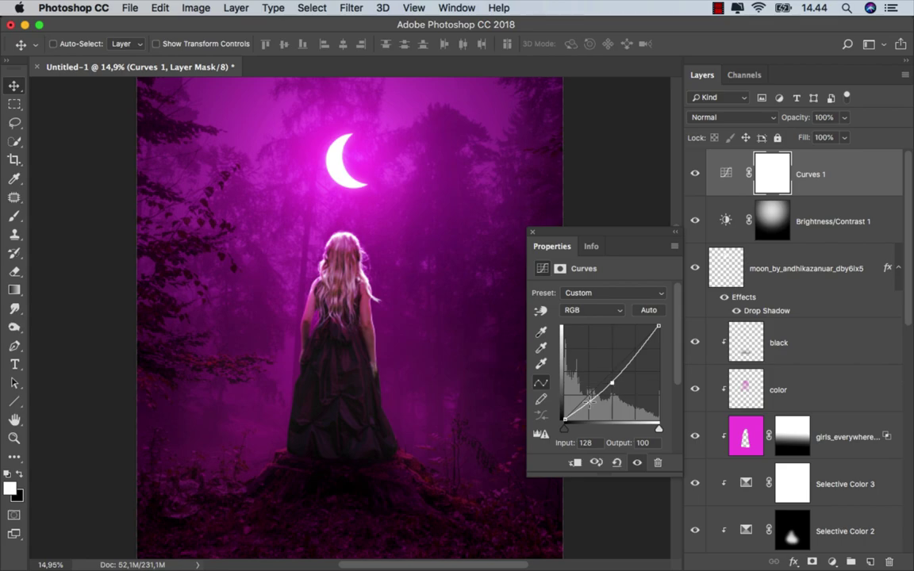
left_click_drag(564, 420, 563, 418)
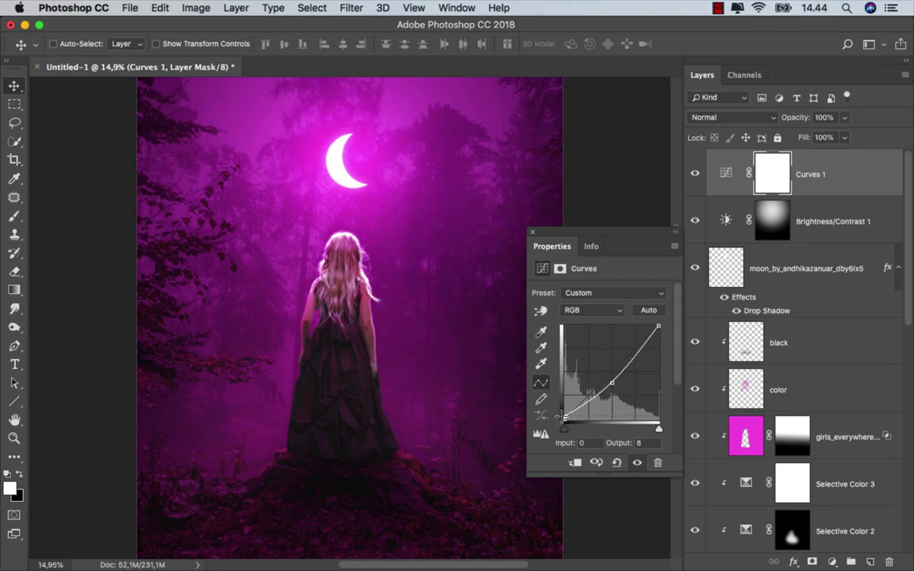
left_click(530, 234)
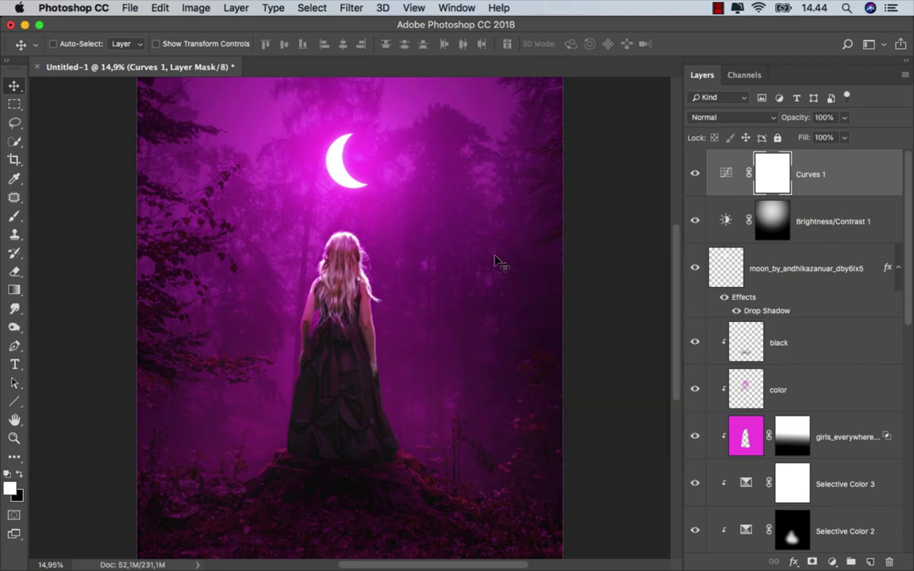
- Draw black gradients on the Curves mask from the girl's head outward to the lower right
left_click(15, 290)
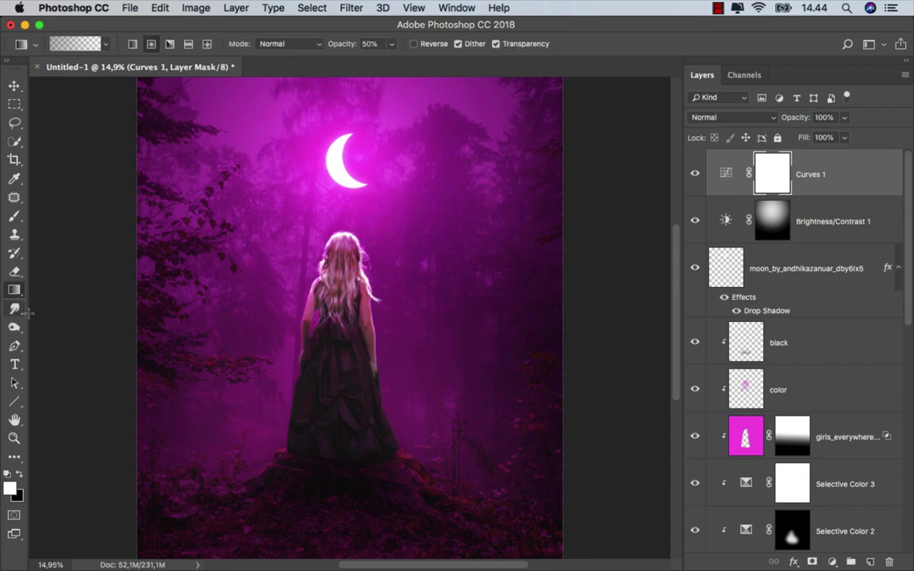
left_click(19, 475)
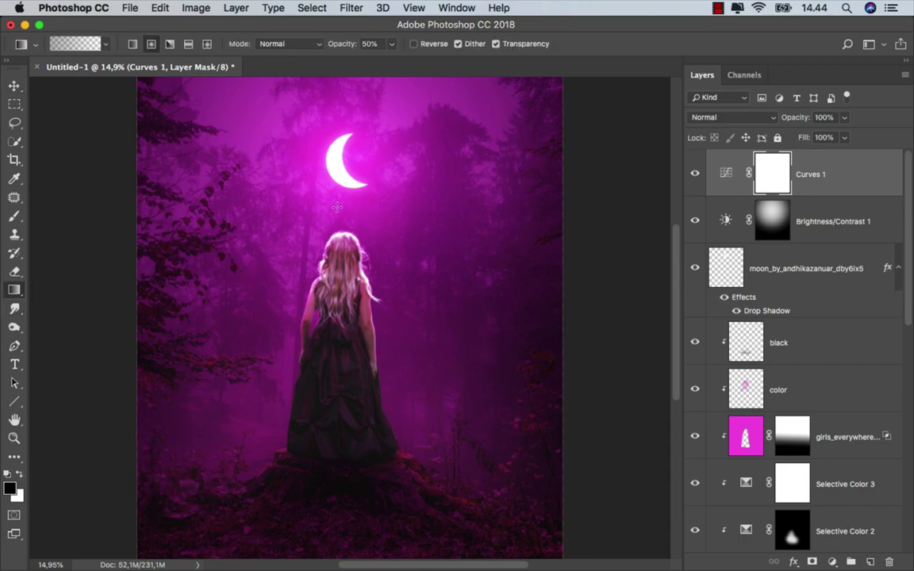
left_click_drag(340, 210, 536, 423)
left_click_drag(313, 206, 561, 458)
mouse_move(354, 240)
left_mouse_down()
mouse_move(557, 423)
mouse_move(588, 465)
left_mouse_up()
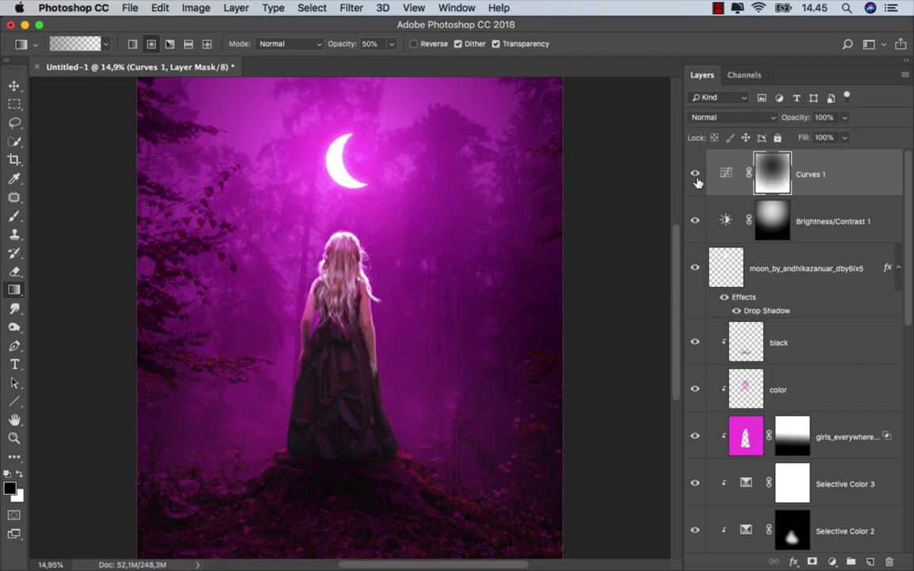
- Add Curves 2 lowering Green midtones 128→116 and moving the green highlight endpoint inward
left_click(825, 171)
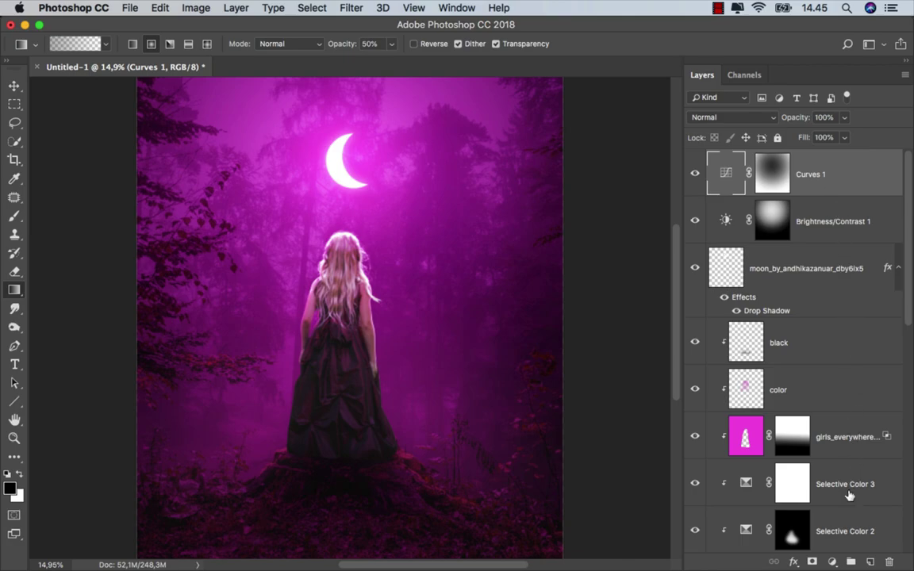
left_click(833, 562)
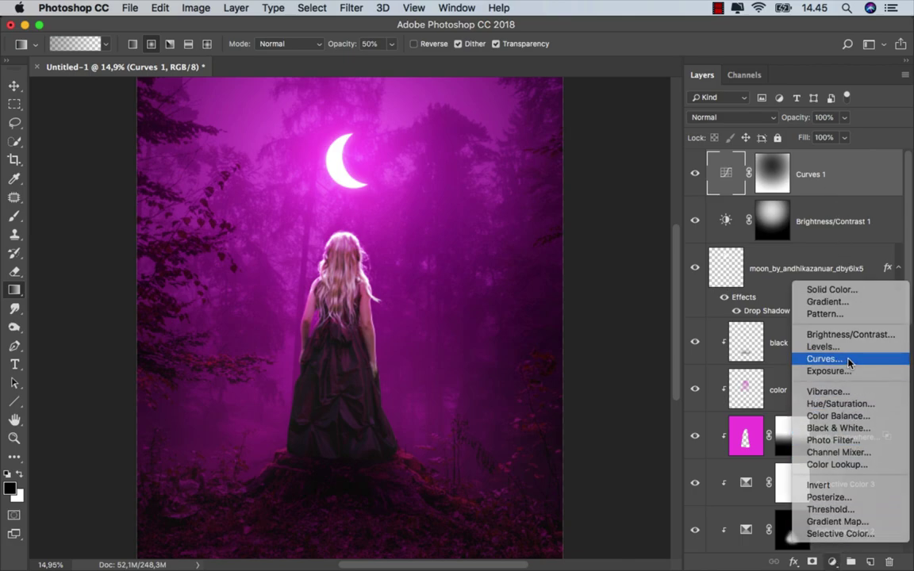
left_click(825, 359)
left_click(574, 310)
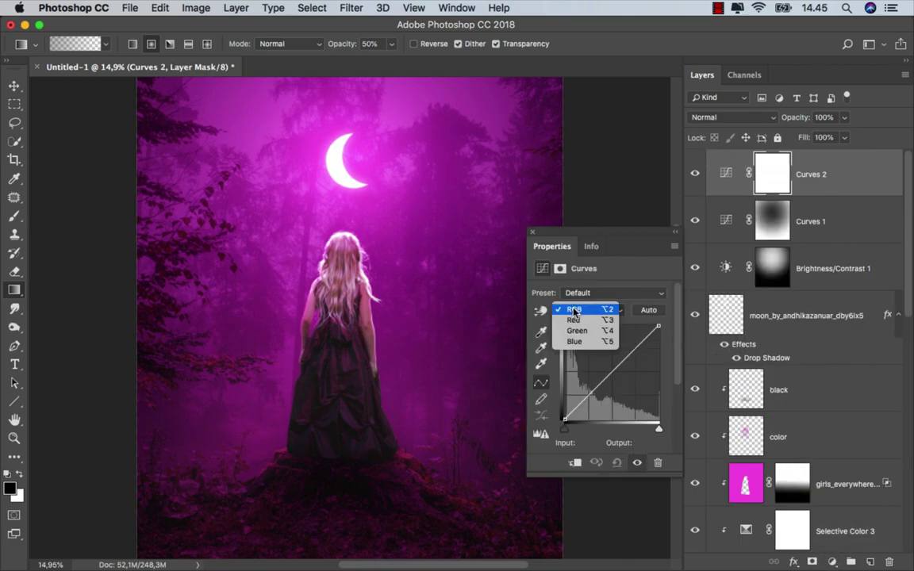
left_click(586, 332)
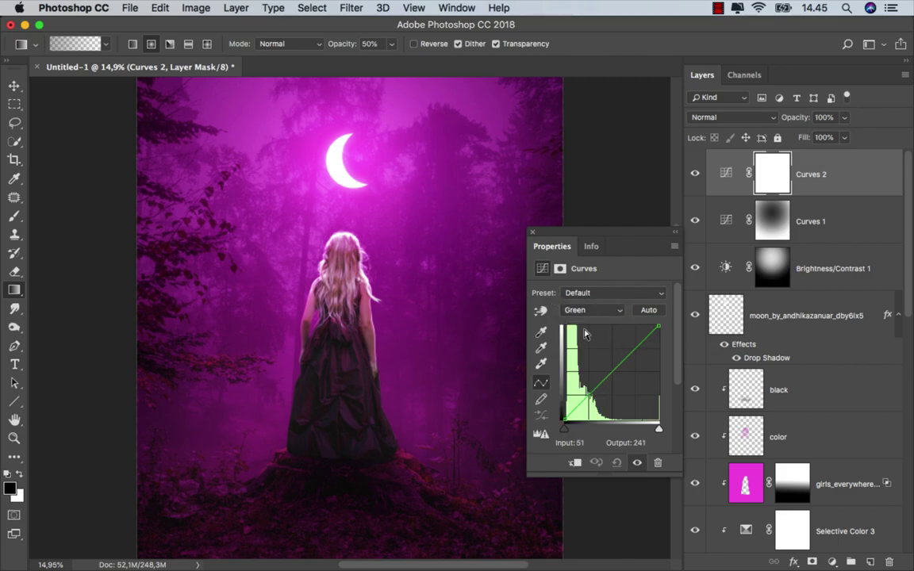
left_click(612, 370)
left_click_drag(611, 370, 611, 376)
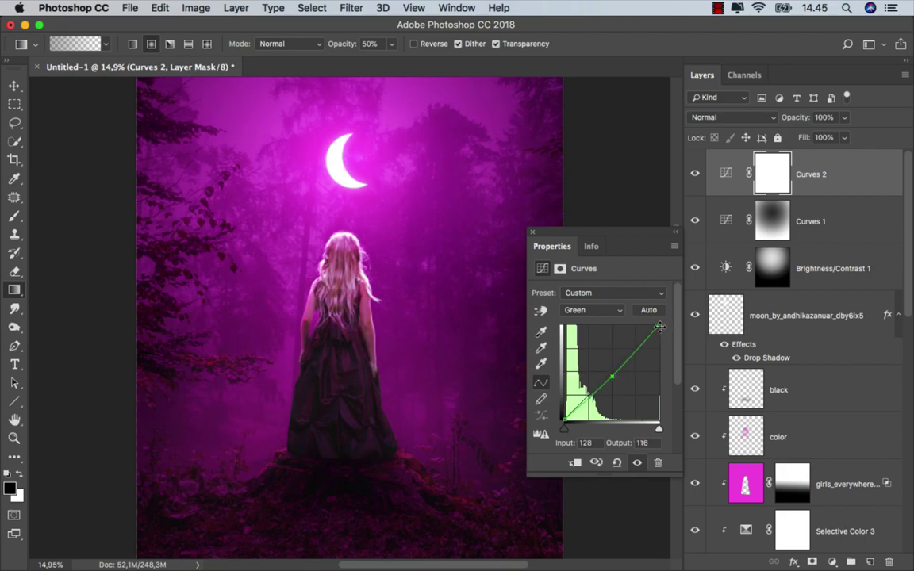
left_click_drag(658, 326, 655, 323)
left_click(649, 171)
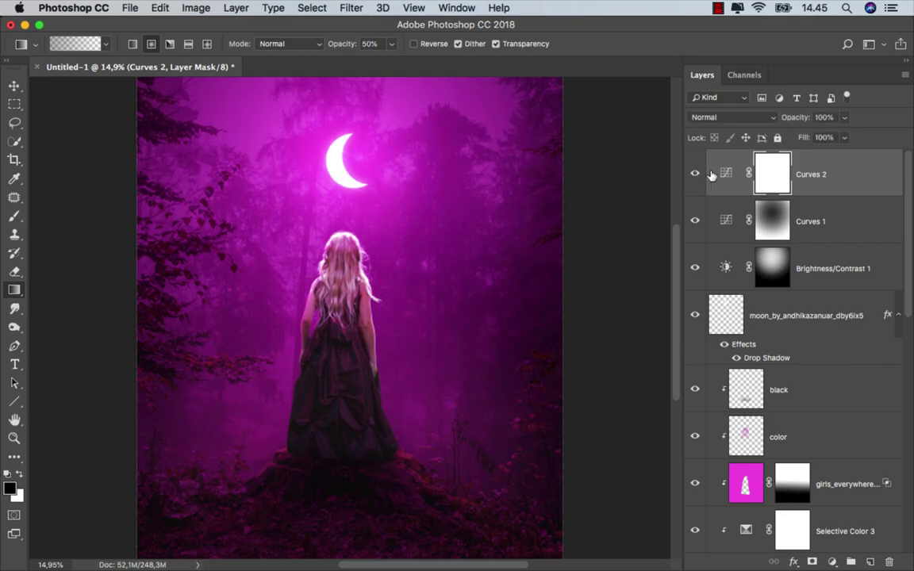
key("ctrl+2")
key("v")
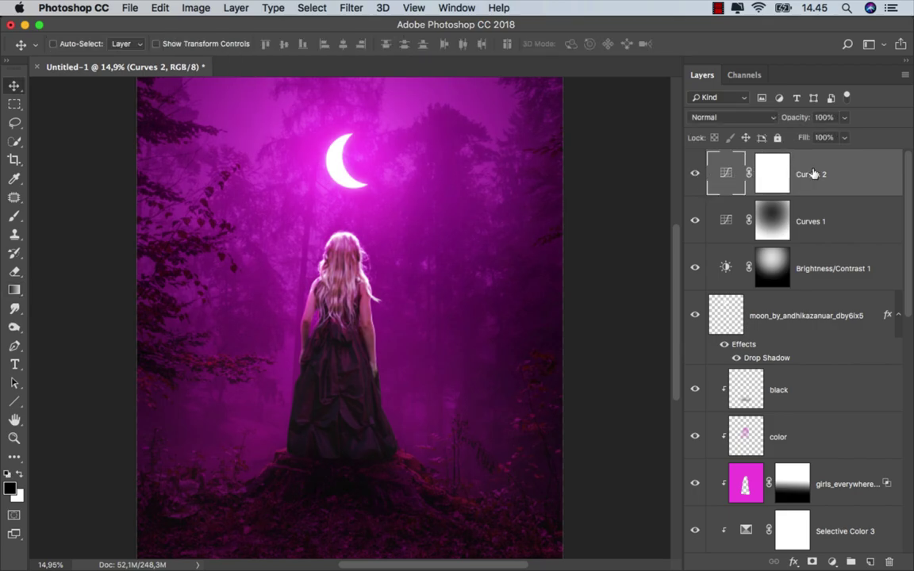
- Save the image as ok.jpg in JPEG format at Maximum quality 12
left_click(129, 8)
left_click(193, 159)
type("ok")
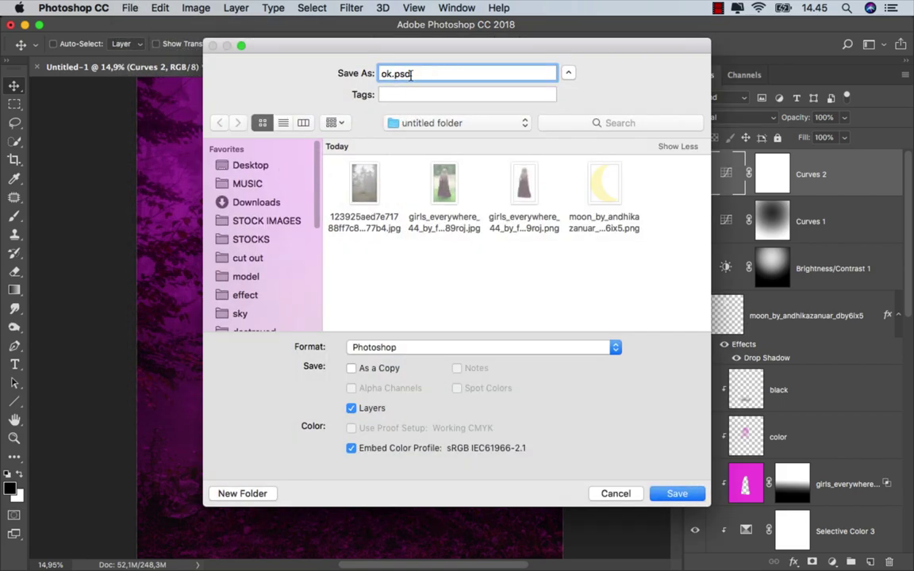
left_click(404, 347)
left_click(404, 434)
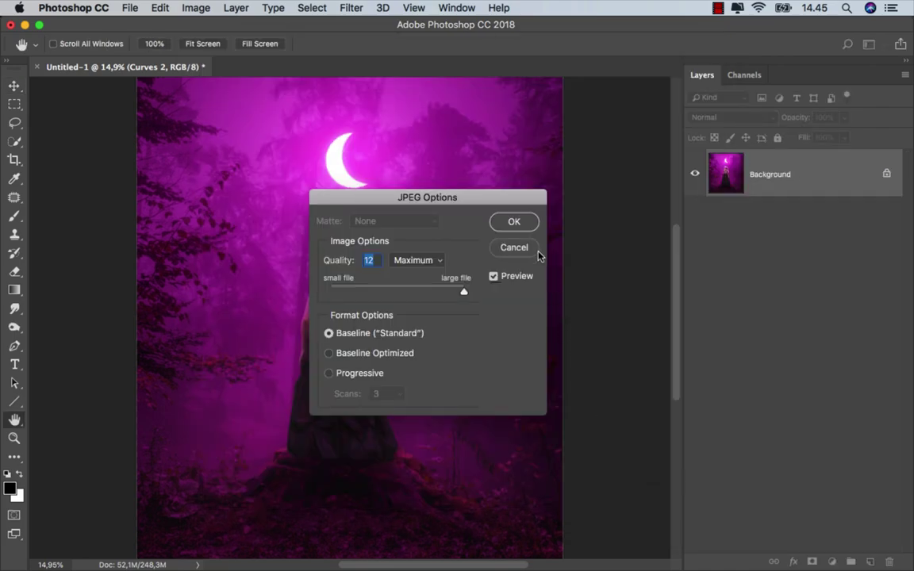
left_click(515, 223)
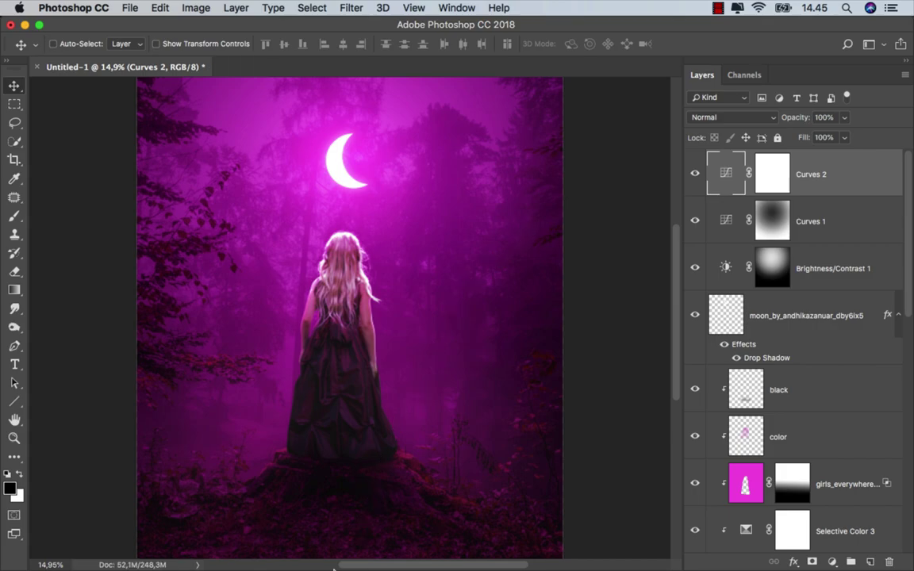
- Quick Look ok.jpg from the untitled folder in Finder, moving the preview higher
left_click(322, 542)
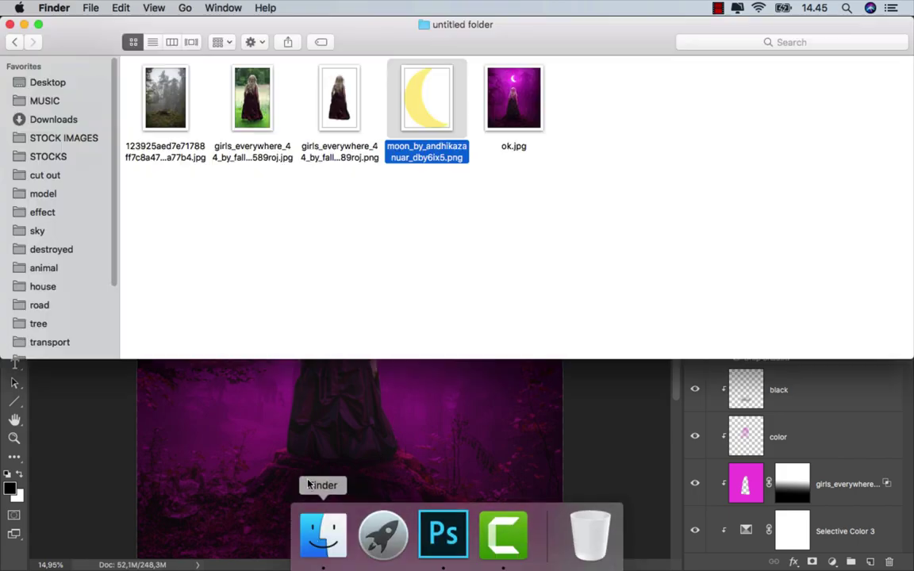
left_click(502, 109)
key("space")
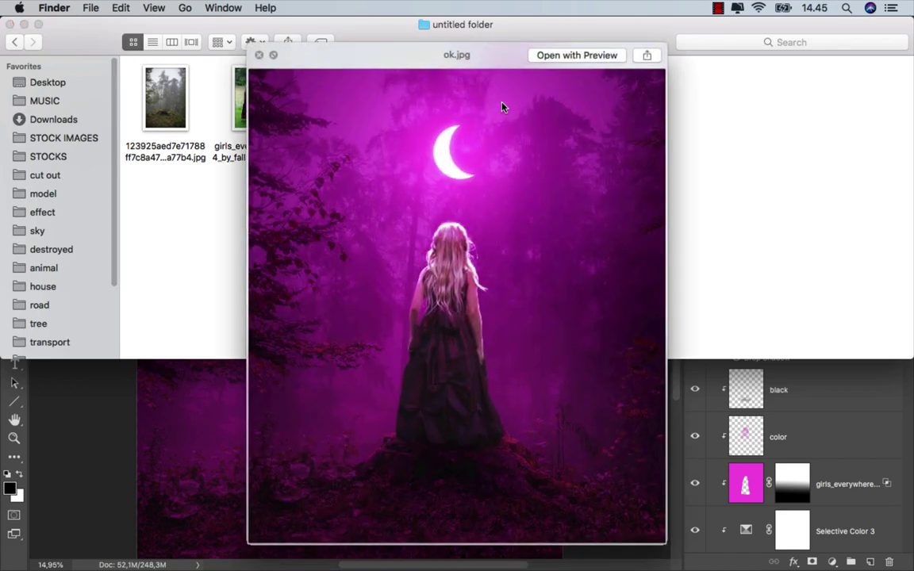
left_click_drag(476, 57, 476, 32)
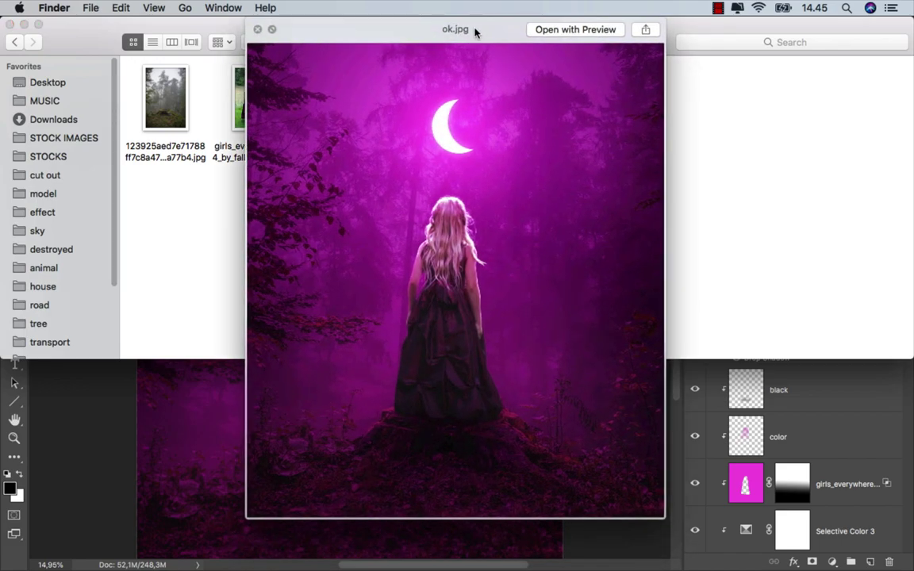